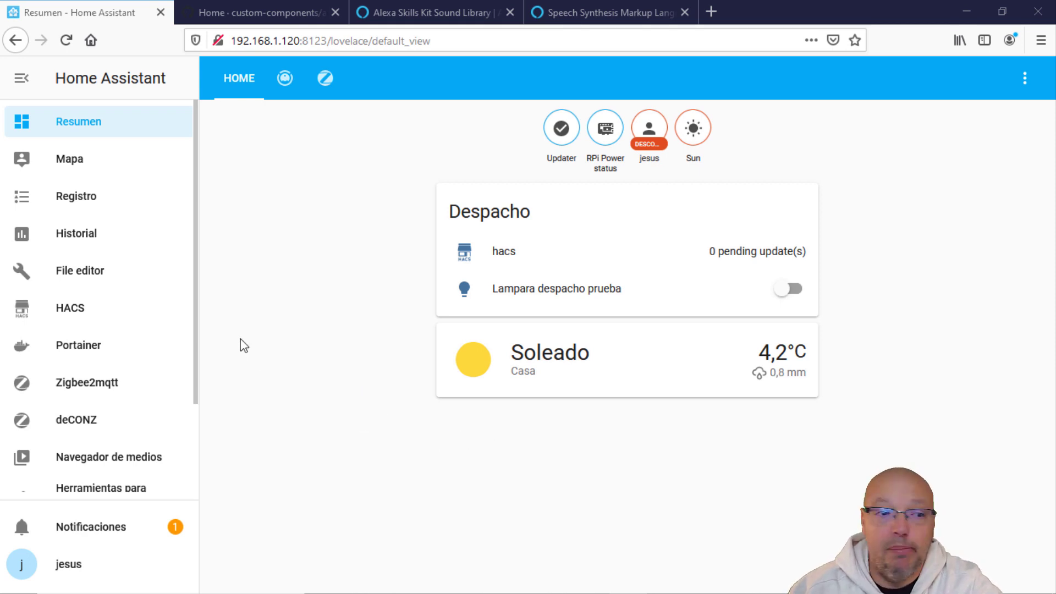
Step: Install the Alexa Media Player integration repository from the Home Assistant Community Store (HACS)
left_click(99, 309)
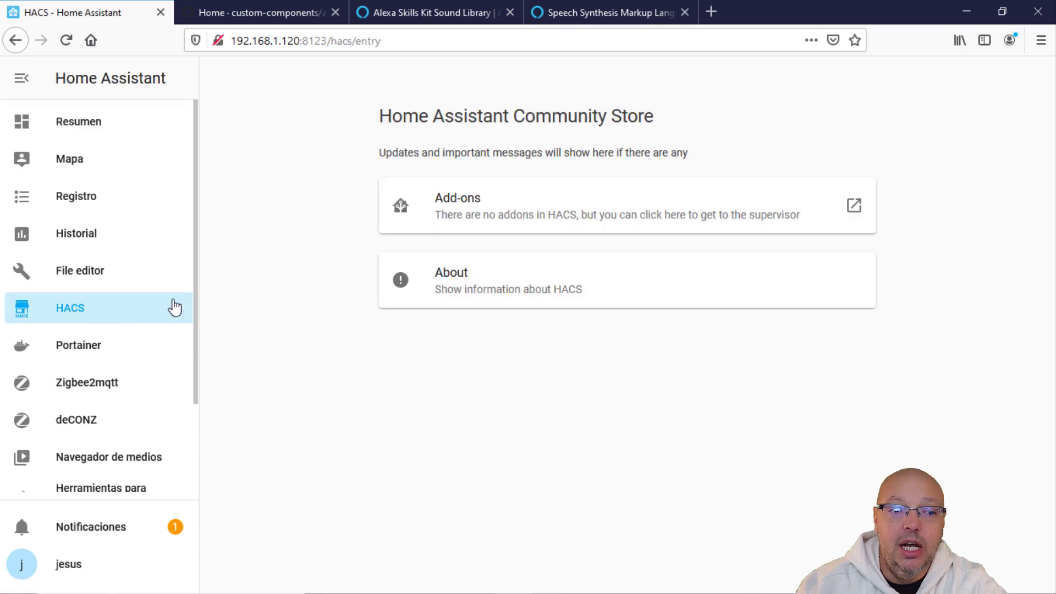
left_click(618, 209)
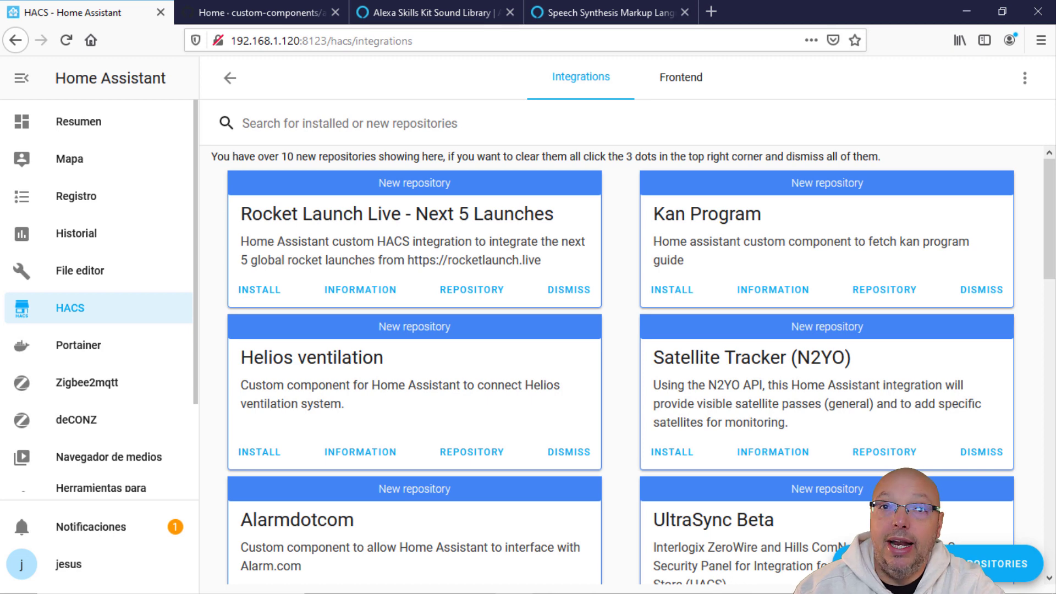
left_click(1024, 563)
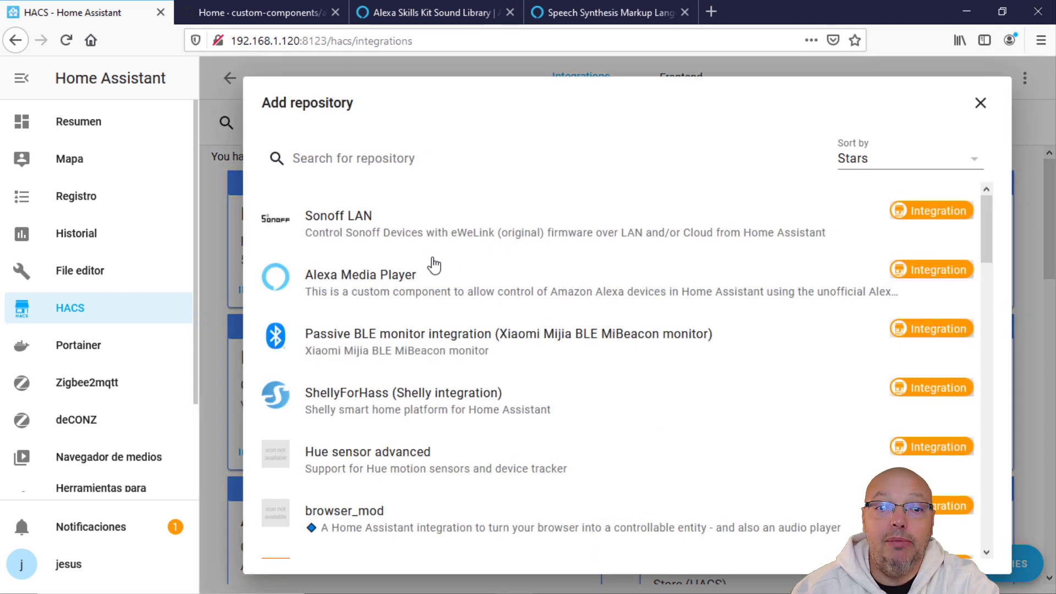
left_click(472, 289)
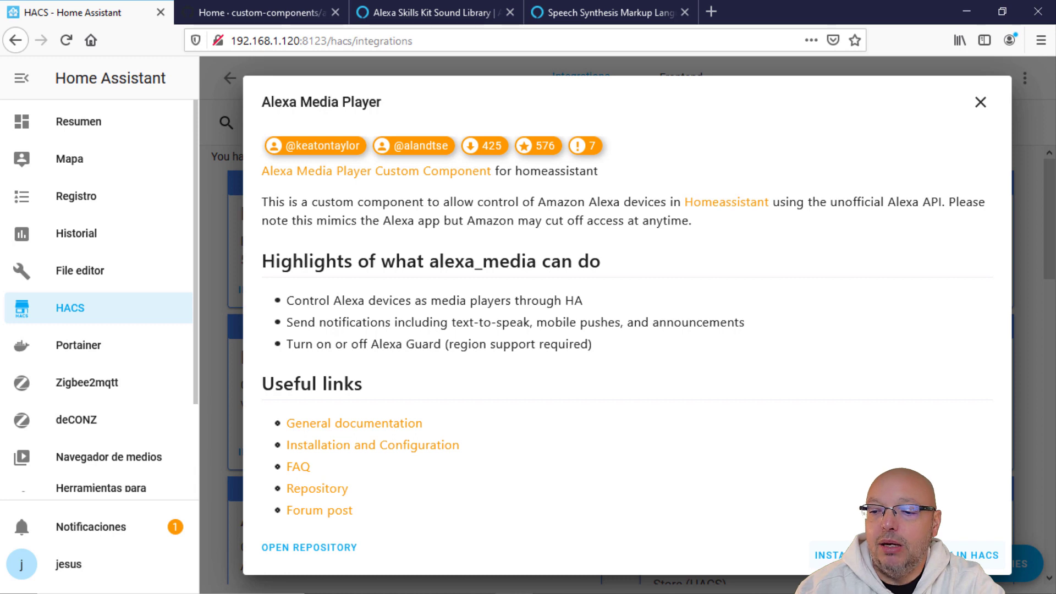
left_click(971, 555)
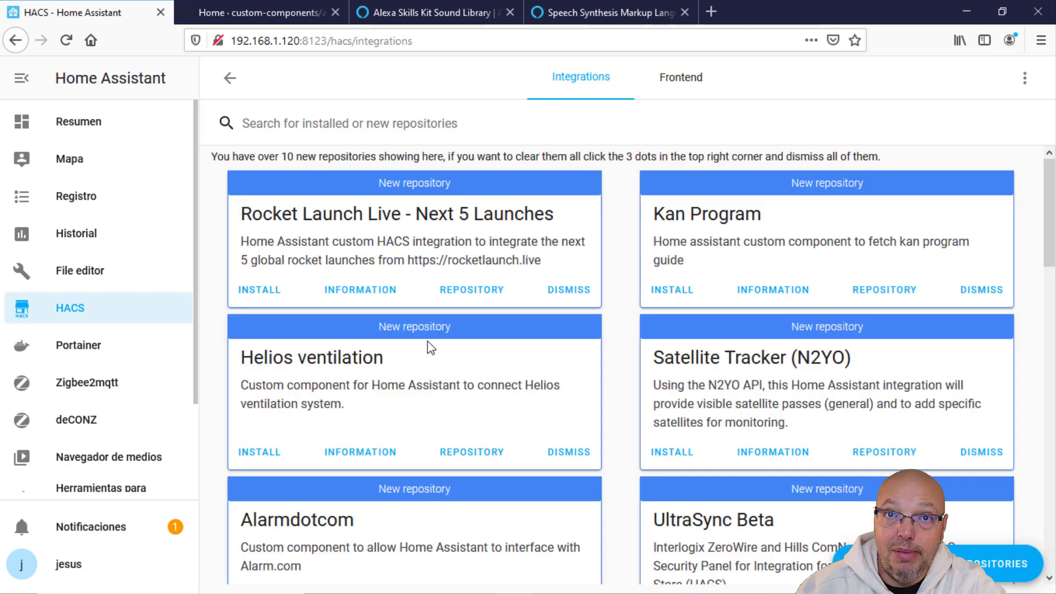
Step: Add a new integration in the Home Assistant configuration, searching for "alex" and choosing Alexa Media Player
scroll(132, 481, "down", 2)
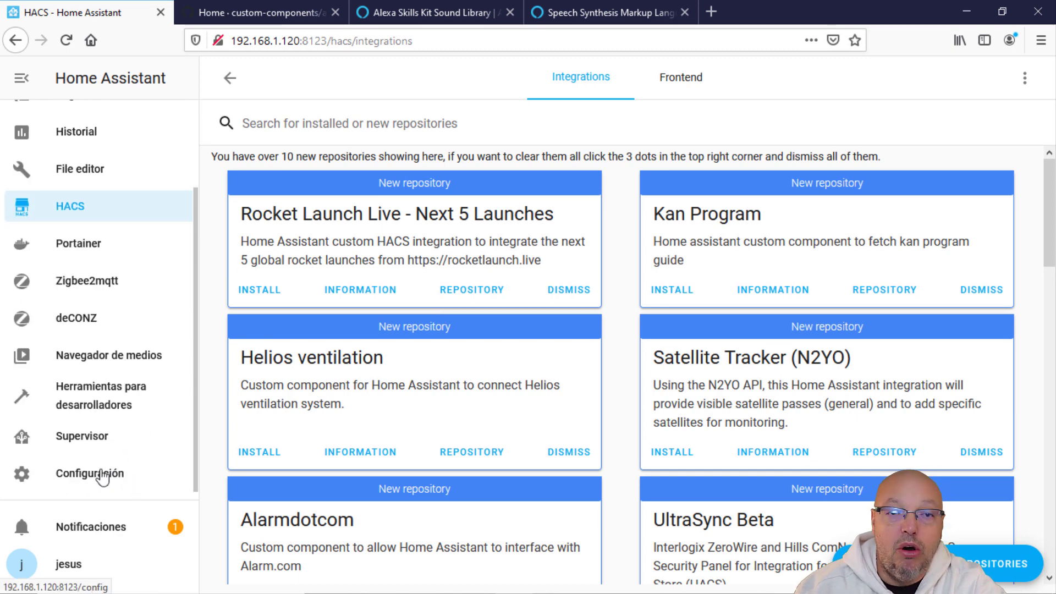
left_click(105, 477)
left_click(652, 241)
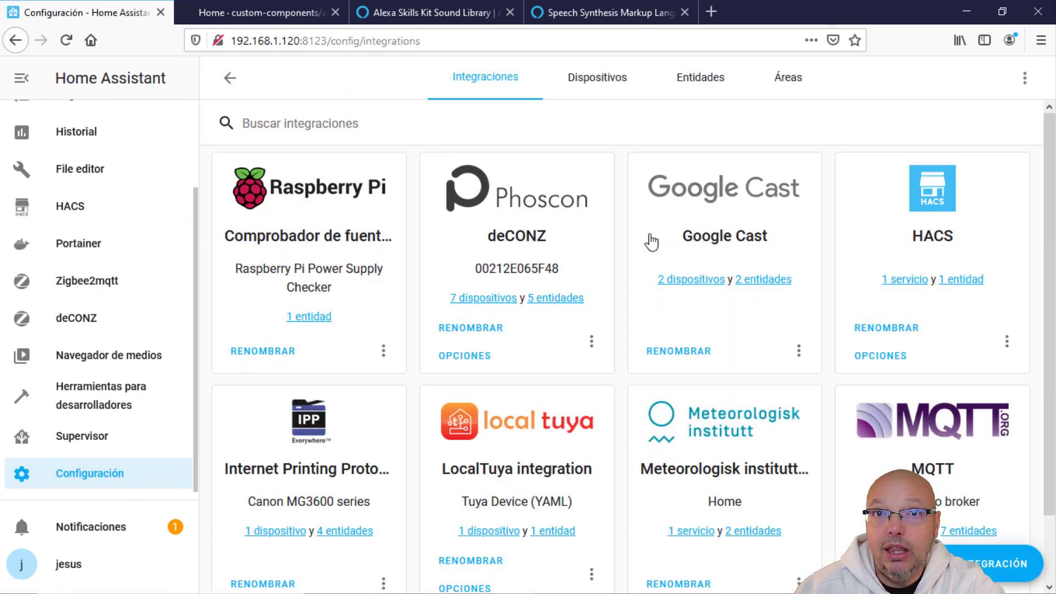
left_click(982, 564)
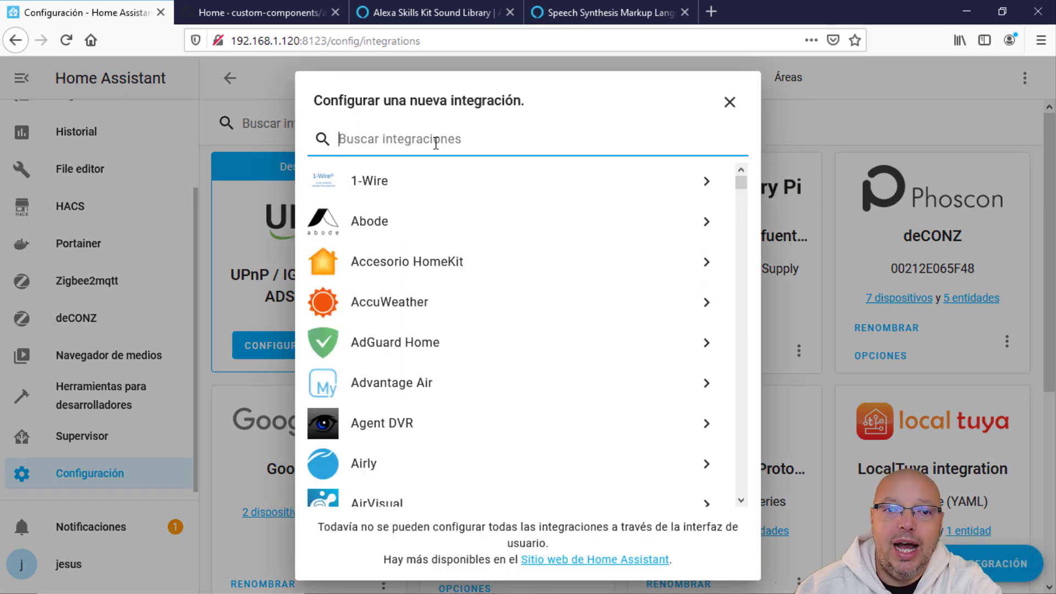
type("alex")
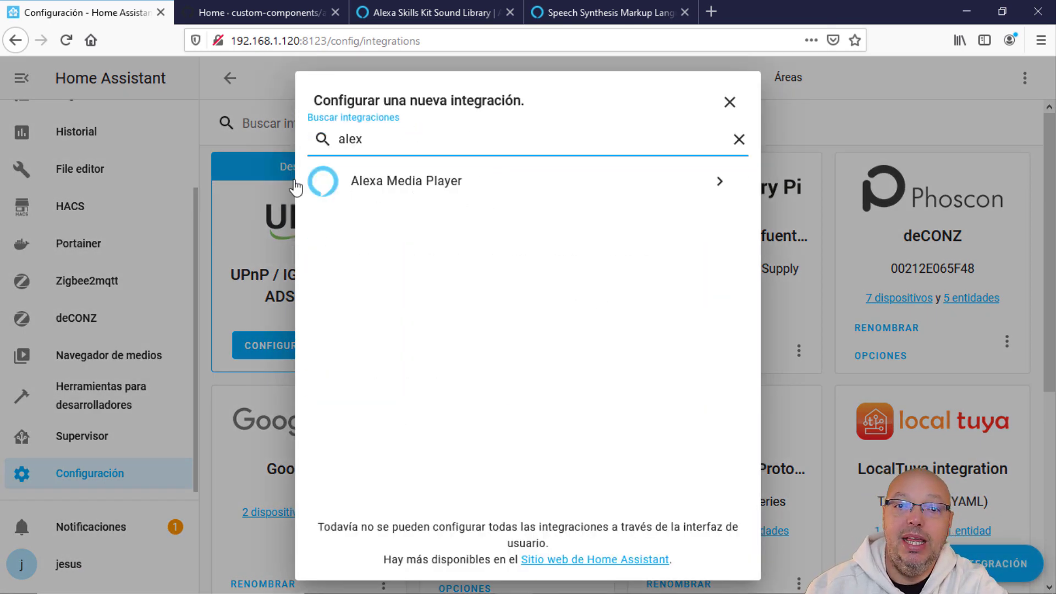
left_click(401, 189)
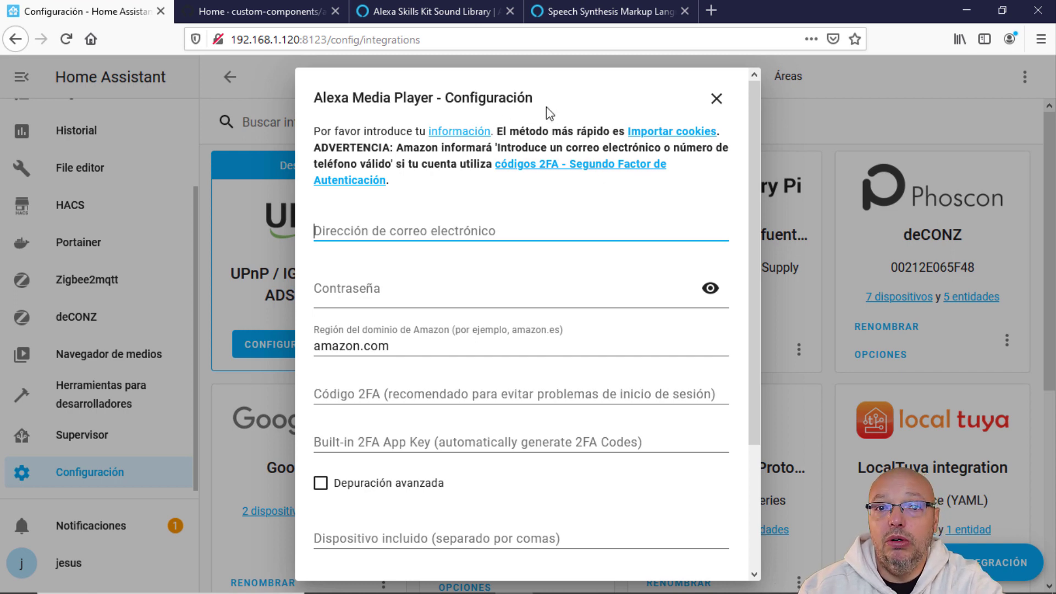
Step: Enter the Amazon account's e-mail and password, set the Amazon domain region to amazon.es, and submit the configuration
scroll(537, 220, "down", 2)
scroll(537, 220, "down", 1)
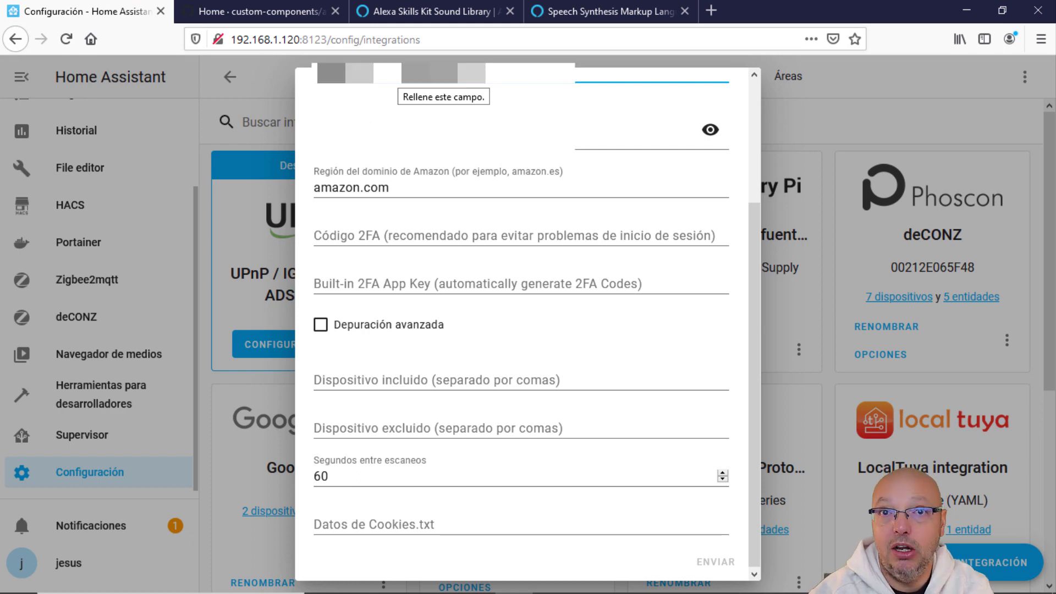
type("j")
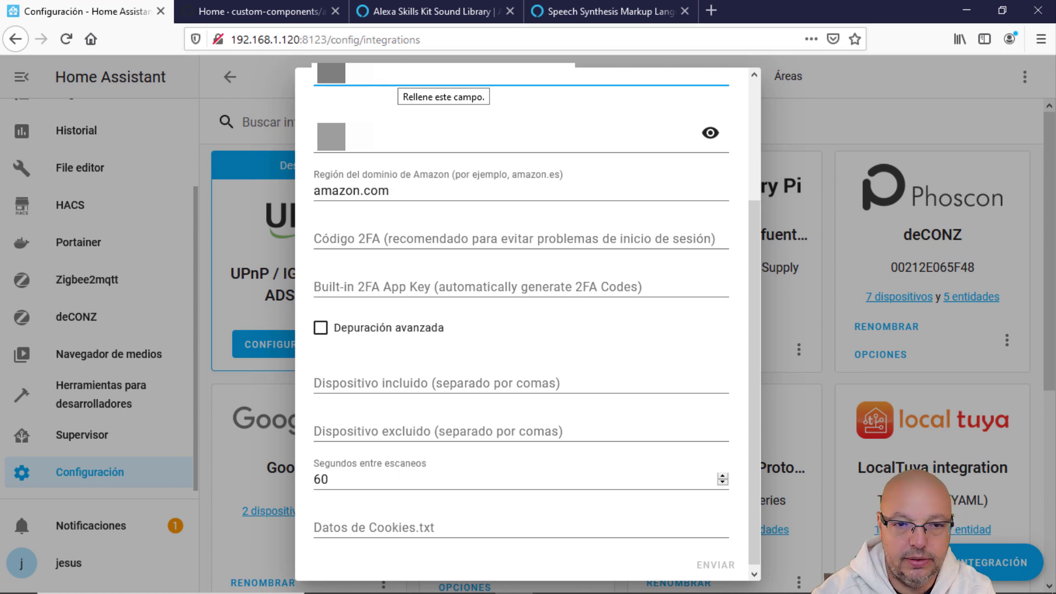
type("...")
key("Tab")
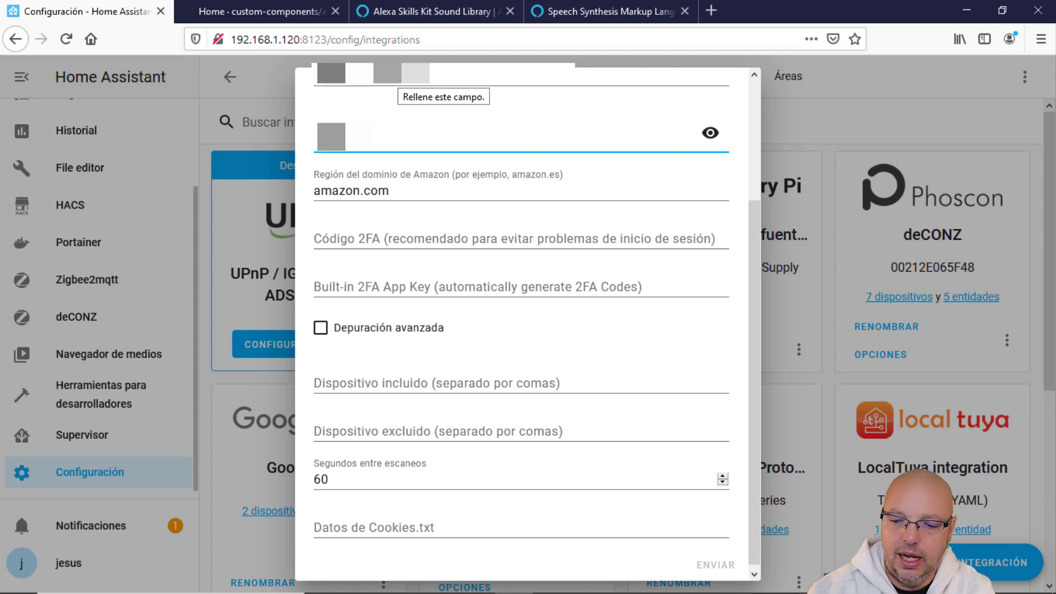
type("...")
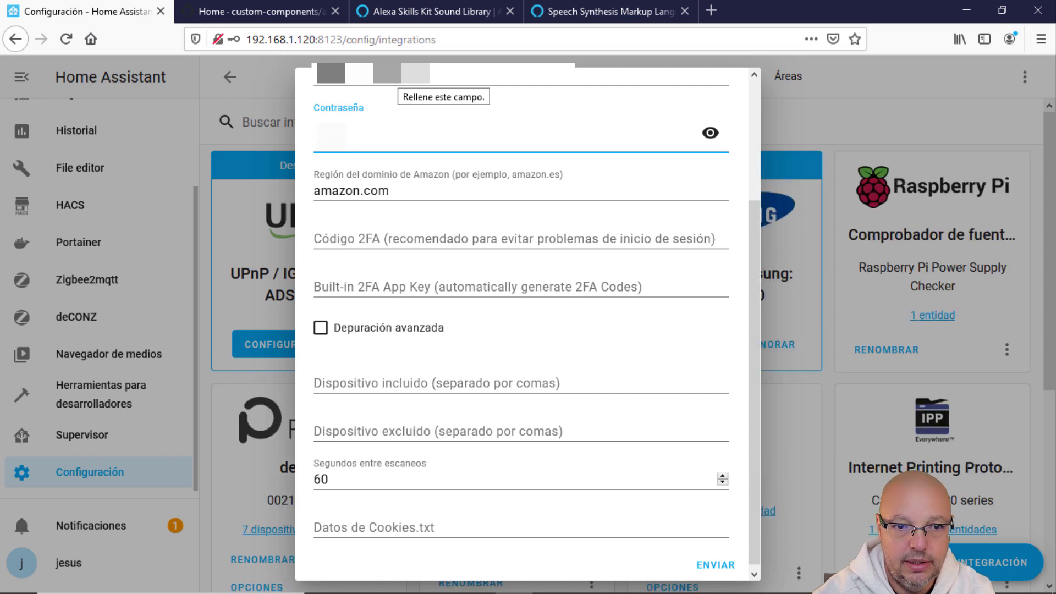
type("...")
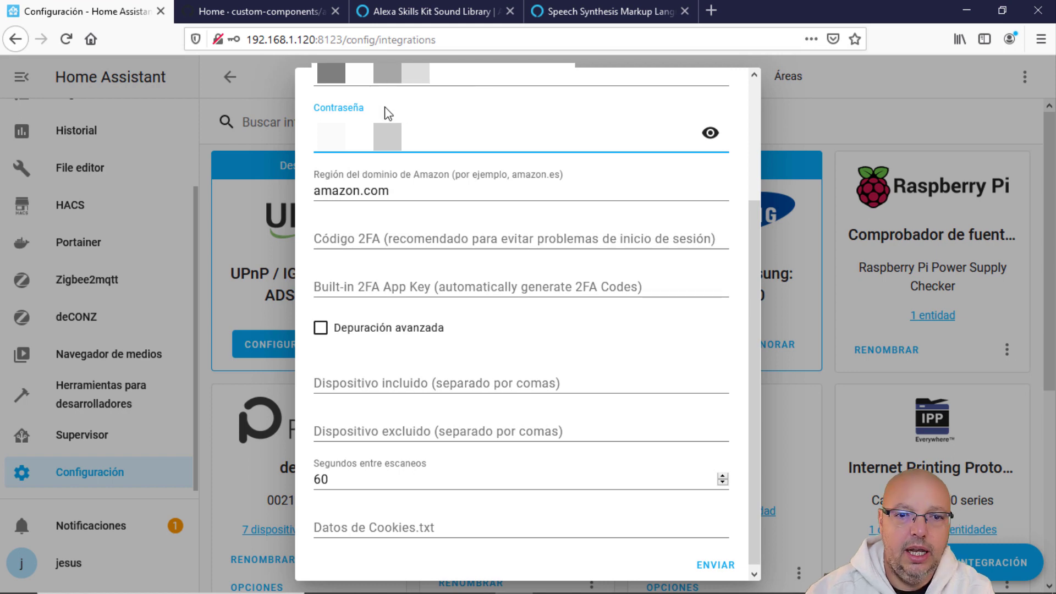
left_click(411, 190)
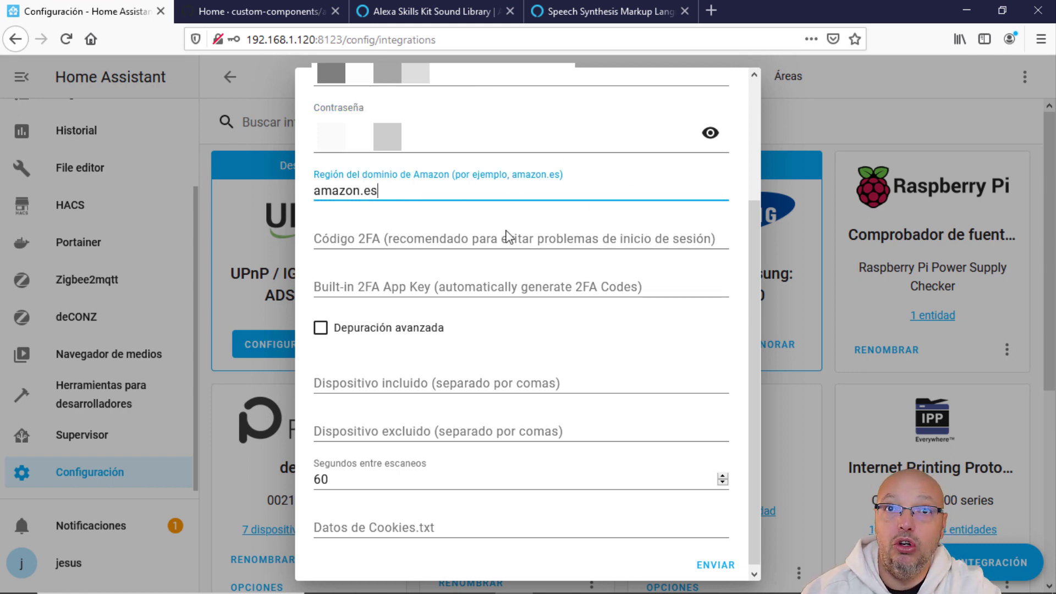
left_click(729, 569)
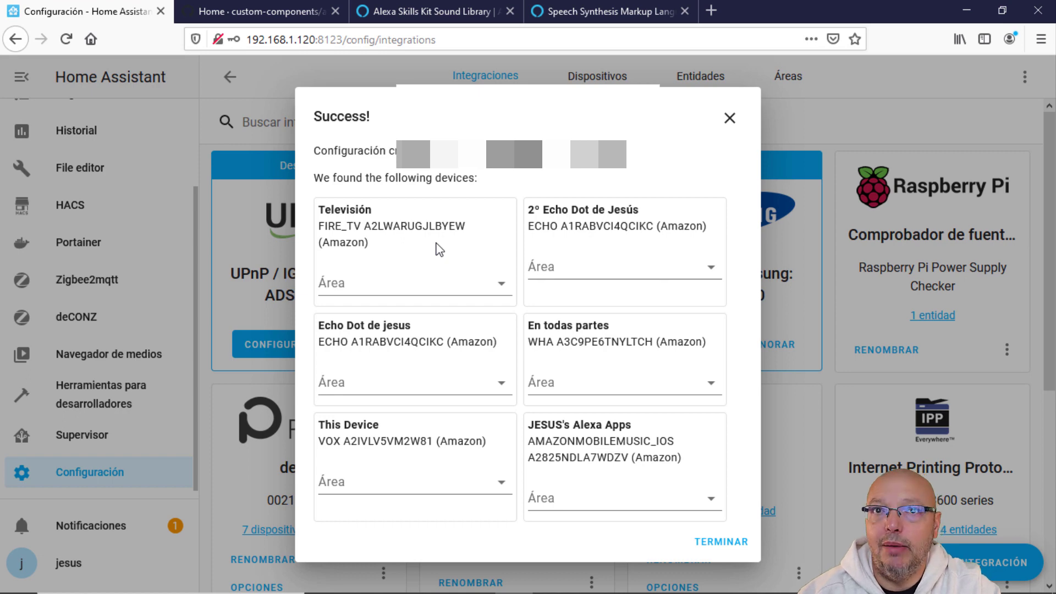
Step: Assign the Despacho area to all six discovered Amazon devices and finish the integration setup
left_click(478, 265)
left_click(393, 386)
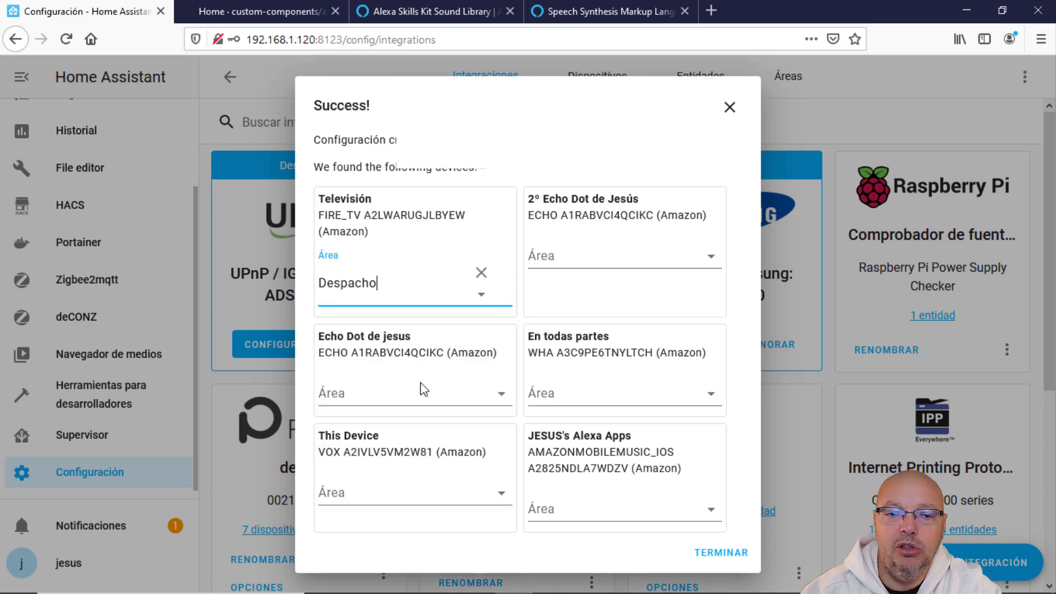
left_click(422, 389)
left_click(377, 490)
left_click(447, 492)
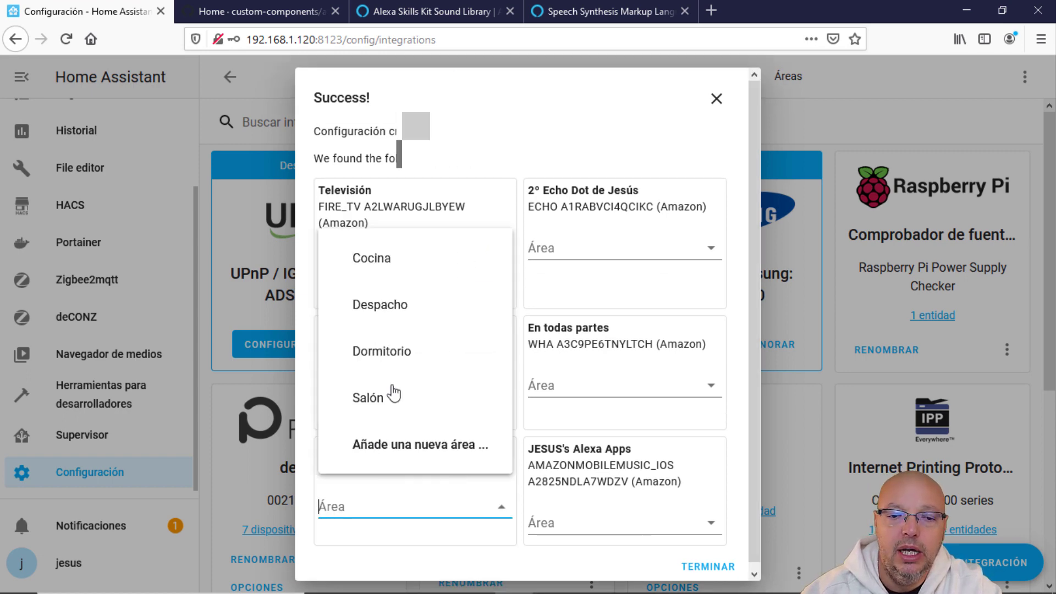
left_click(413, 306)
left_click(660, 249)
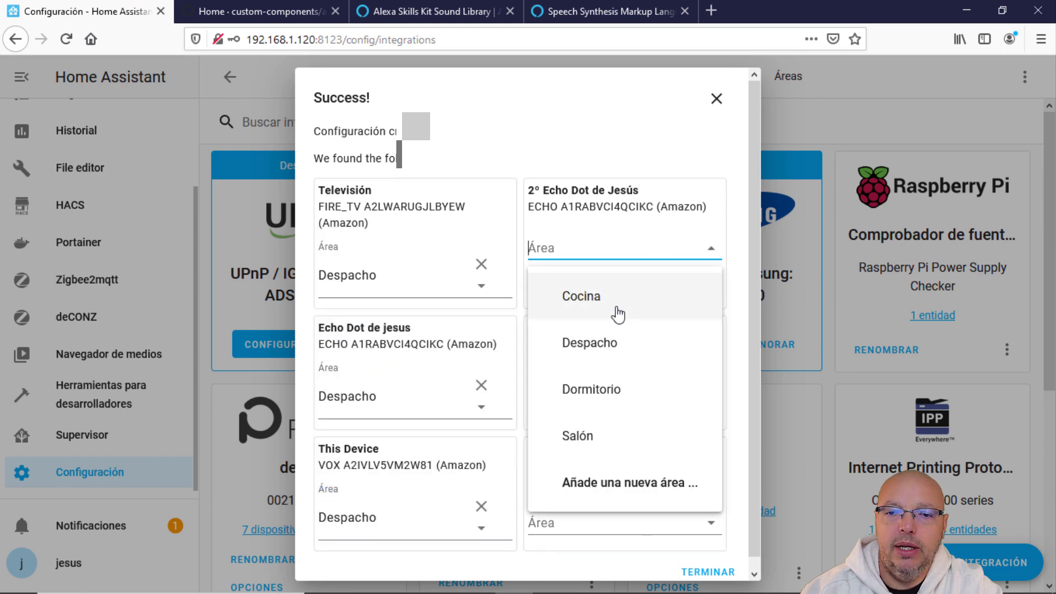
left_click(616, 362)
left_click(608, 386)
left_click(589, 483)
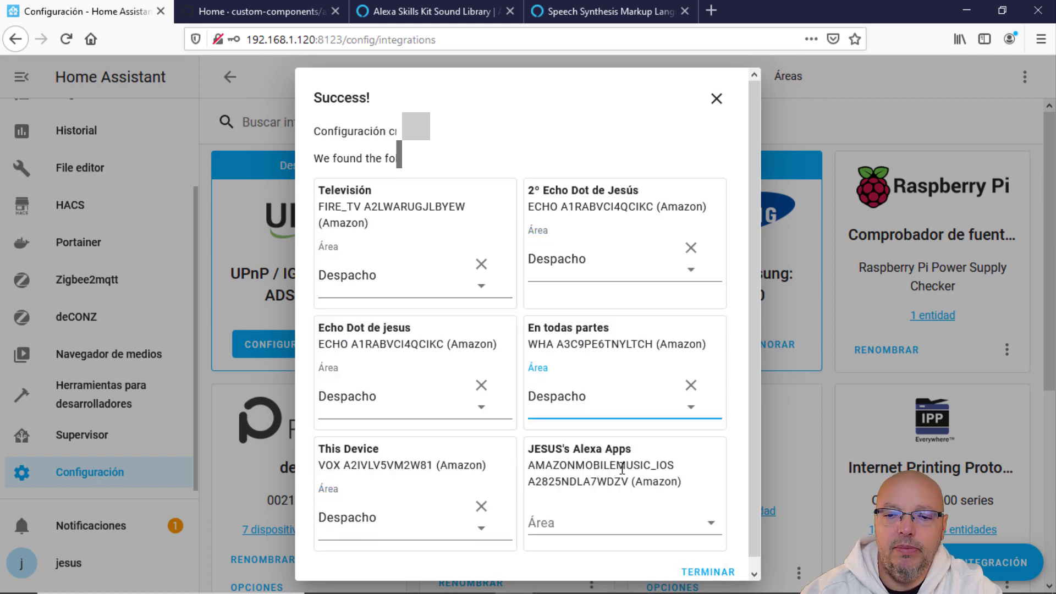
left_click(594, 525)
left_click(591, 325)
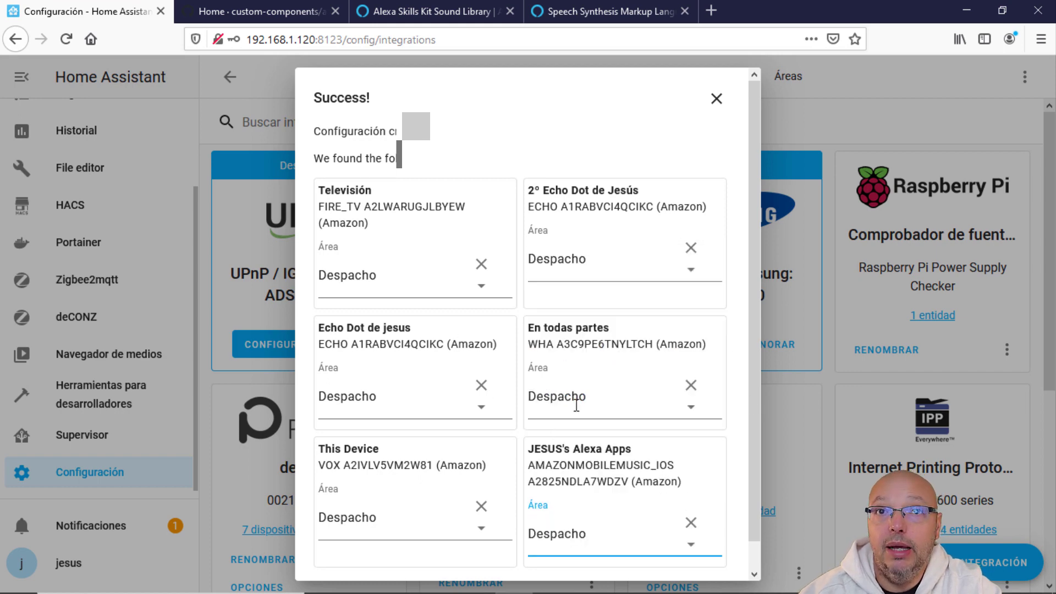
scroll(616, 407, "down", 1)
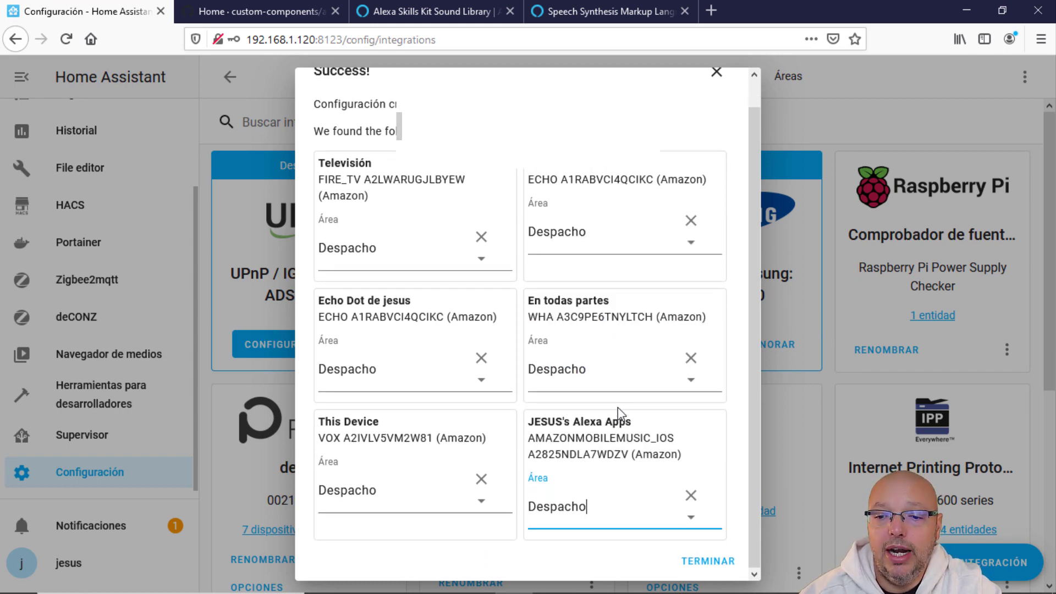
left_click(708, 560)
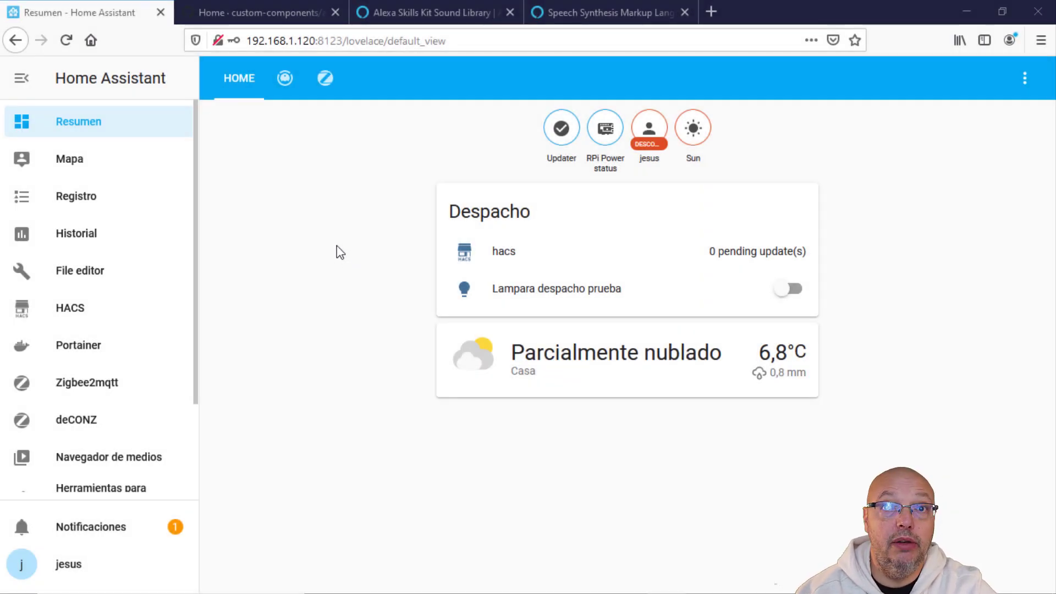
Step: Examine the Alexa media_player entities and their attributes in the developer tools' list of current states
scroll(124, 406, "down", 3)
left_click(127, 406)
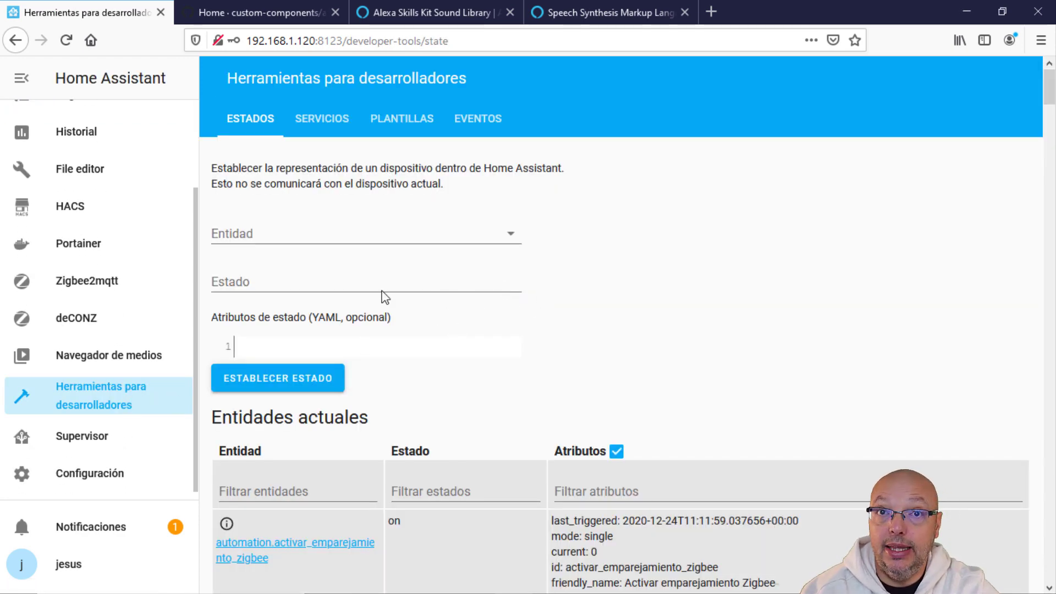
scroll(301, 312, "down", 20)
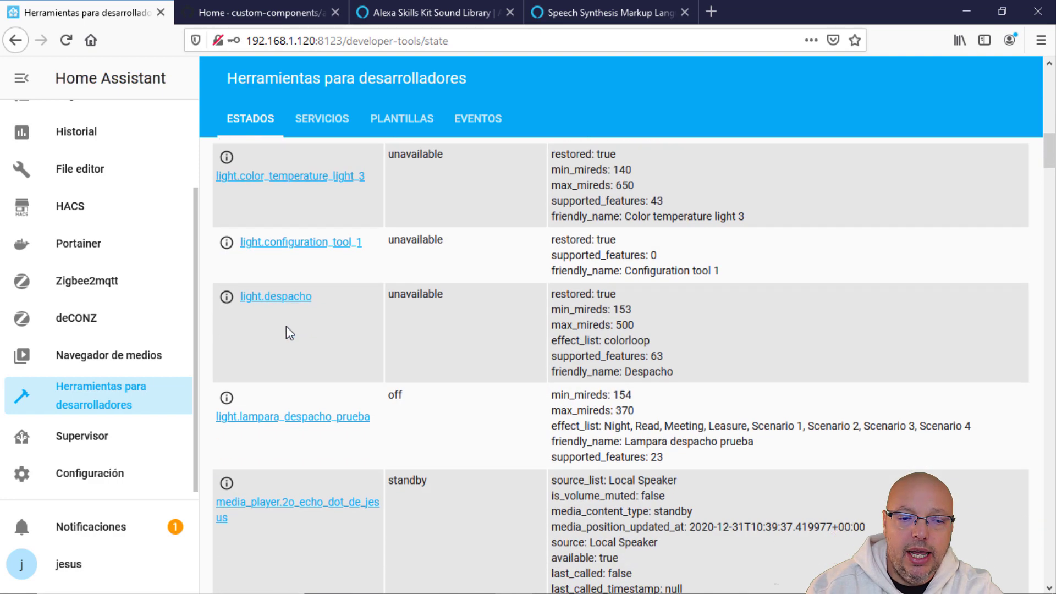
scroll(285, 293, "down", 4)
scroll(287, 293, "up", 1)
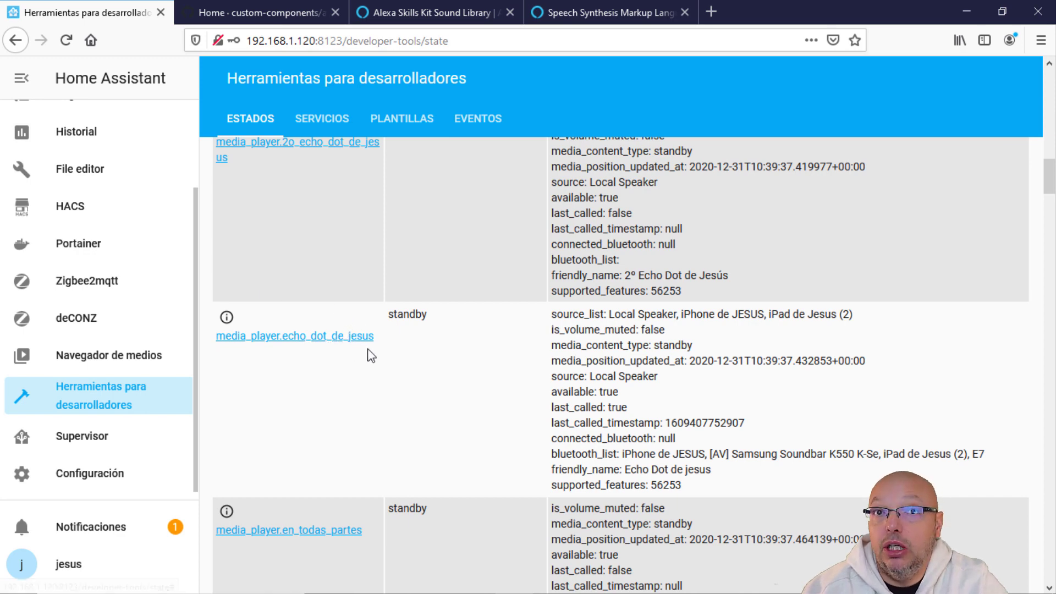
scroll(338, 352, "down", 5)
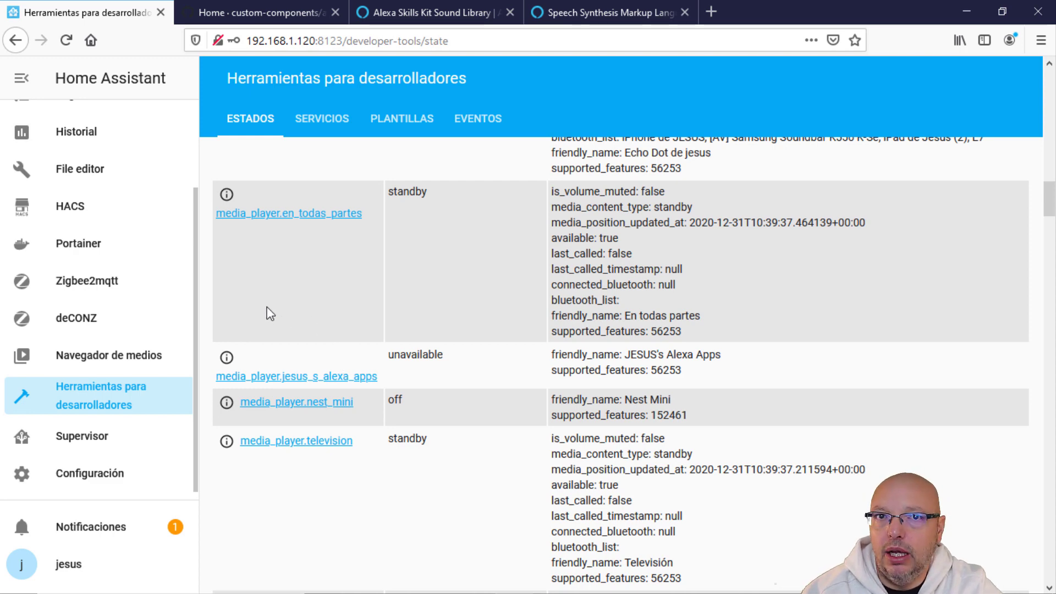
scroll(270, 314, "down", 3)
scroll(267, 314, "up", 12)
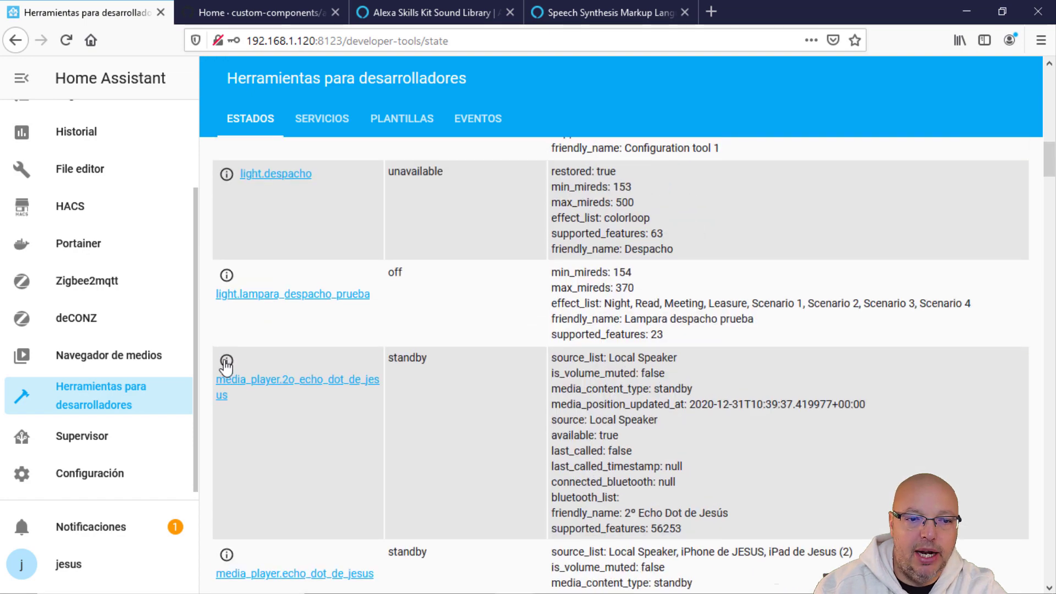
Step: Change the second Echo Dot's entity ID to media_player.echo_dot_habitacion and update the entity
left_click(227, 361)
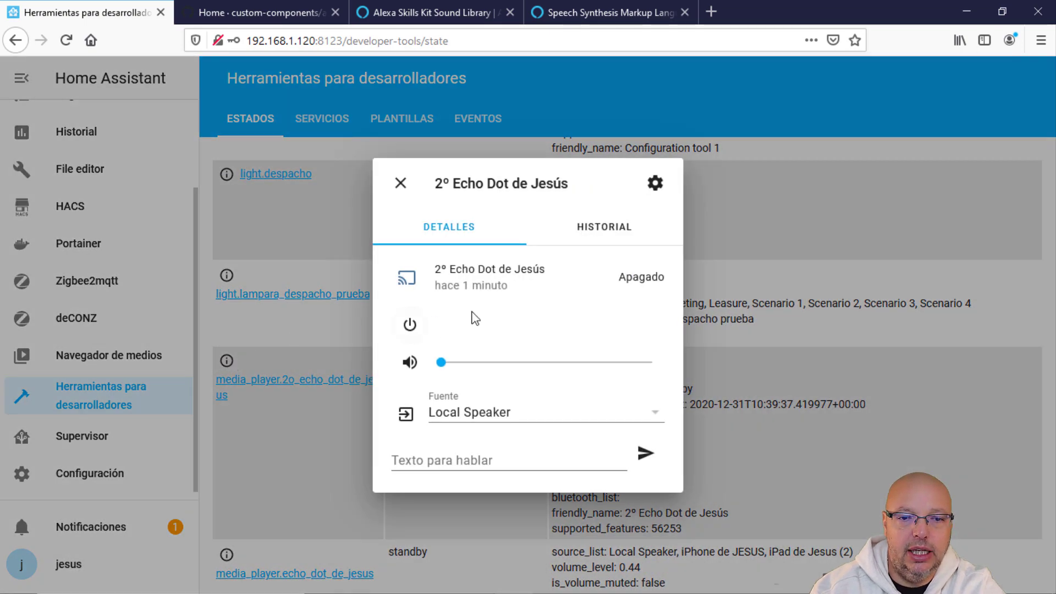
left_click(401, 184)
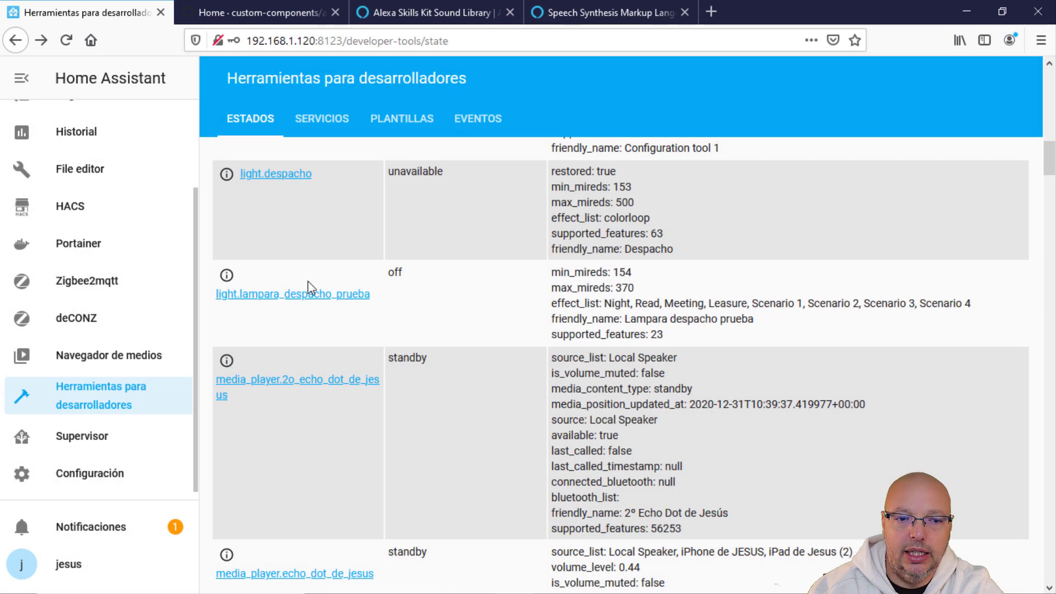
left_click(227, 361)
left_click(655, 182)
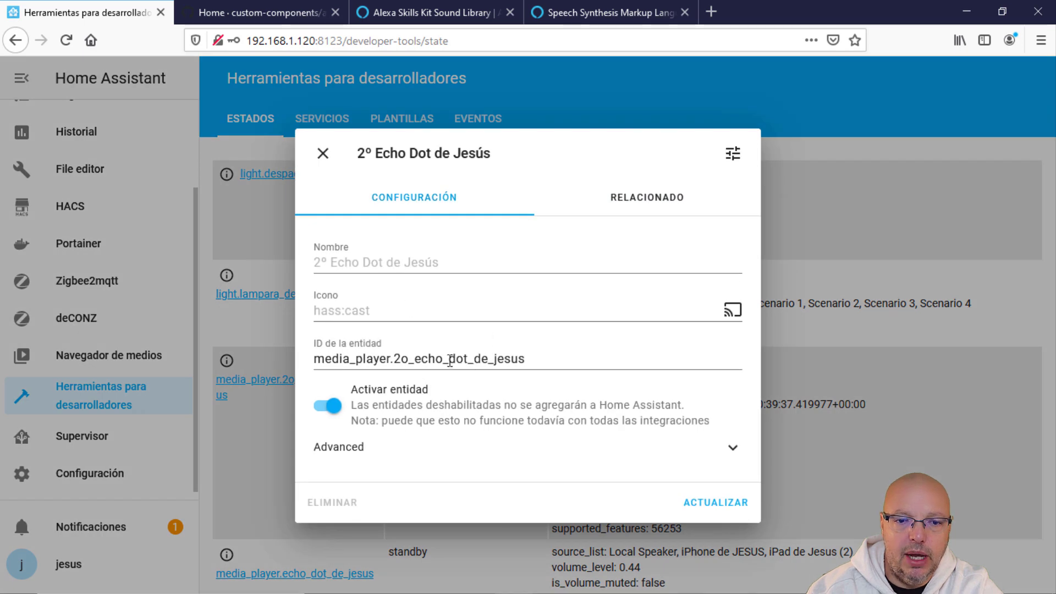
left_click_drag(398, 355, 569, 360)
type("echo_dot_habitacion")
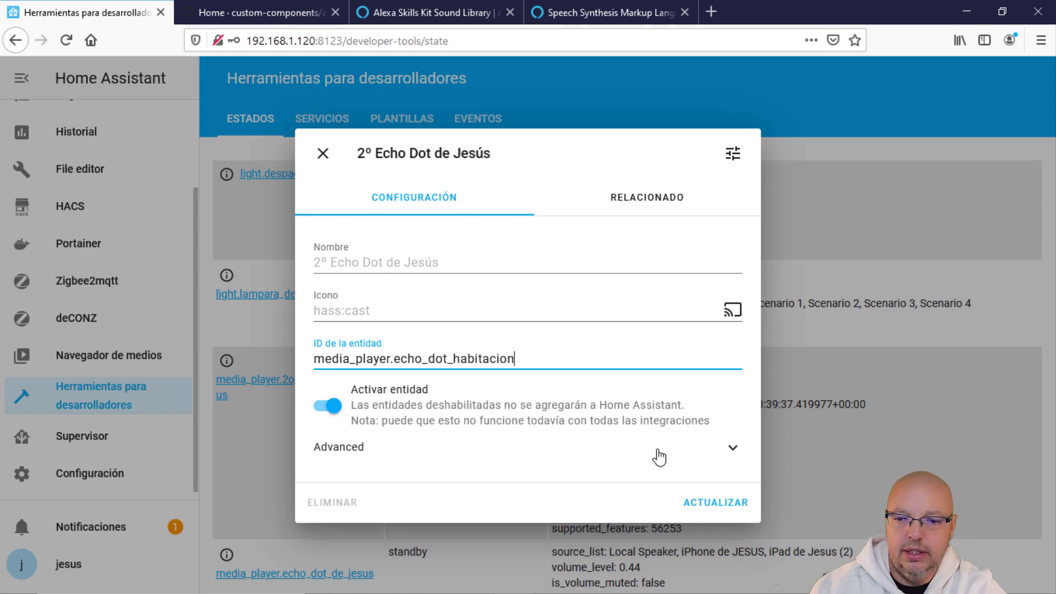
left_click(708, 505)
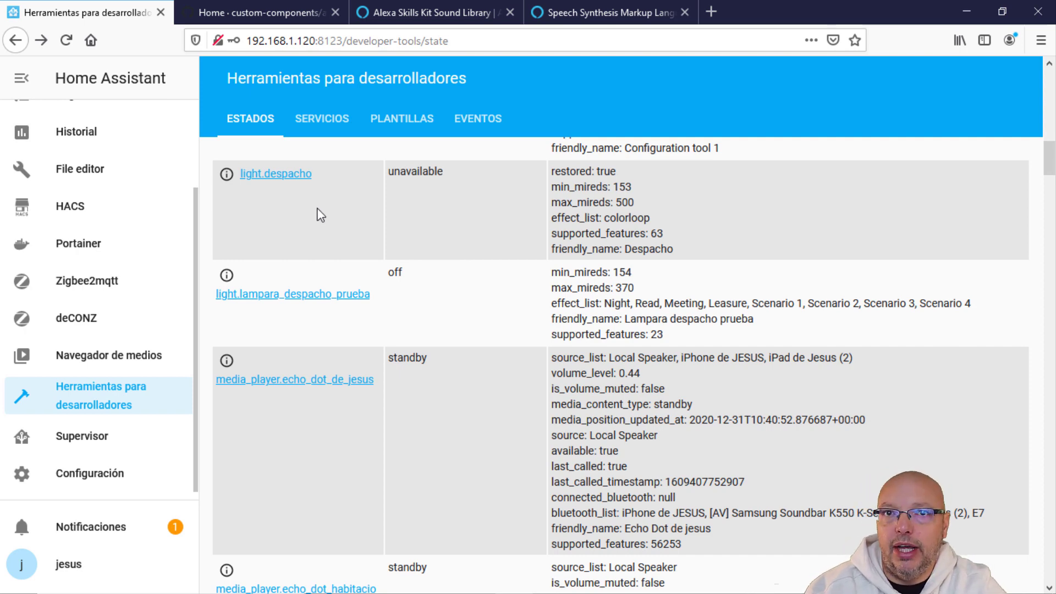
scroll(220, 220, "up", 15)
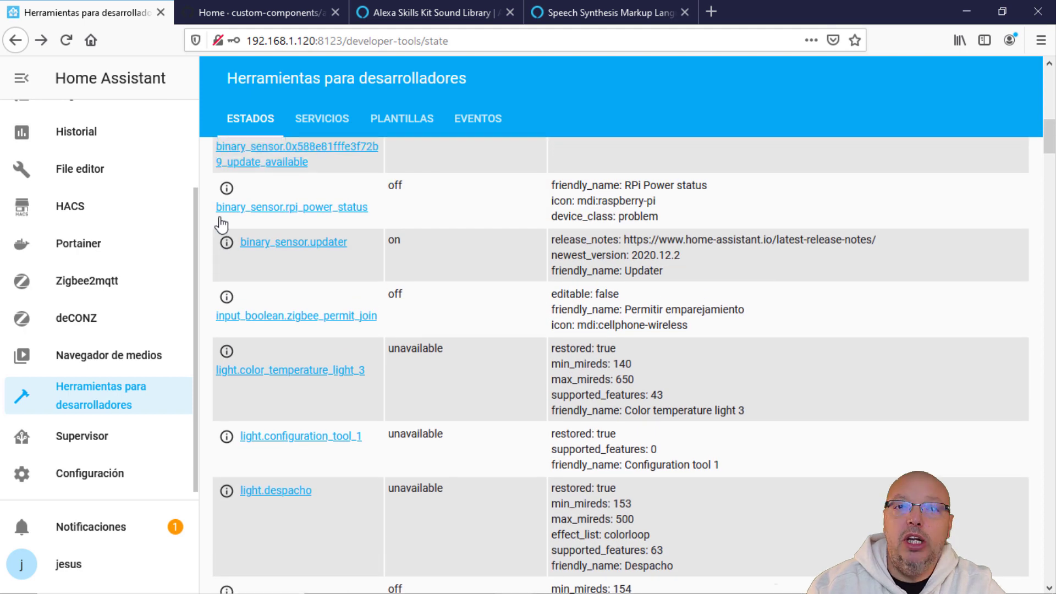
Step: Open the developer tools' services page and choose the notify.alexa_media service
scroll(220, 216, "up", 5)
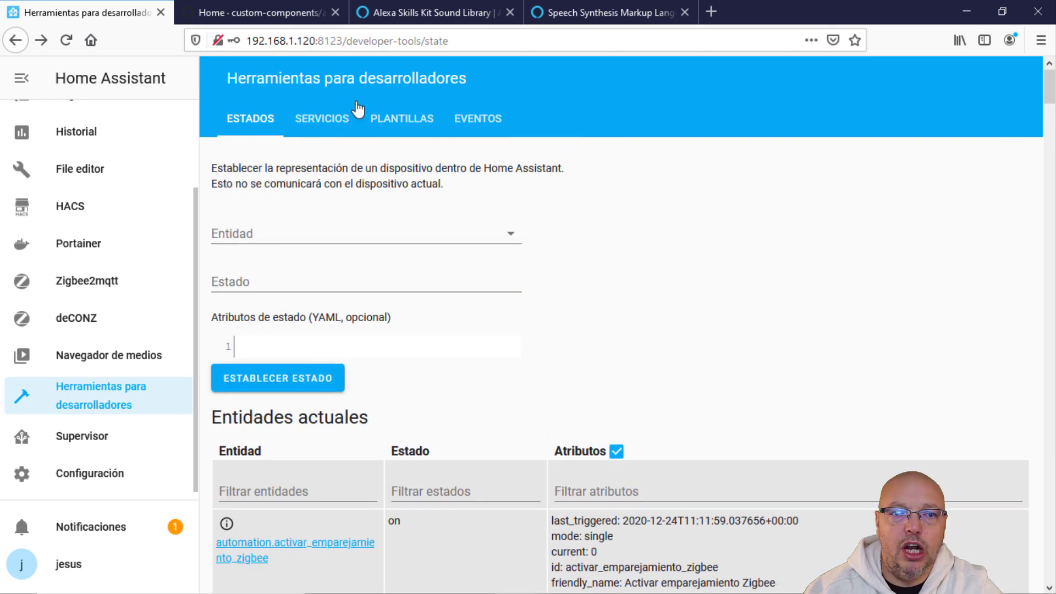
left_click(323, 118)
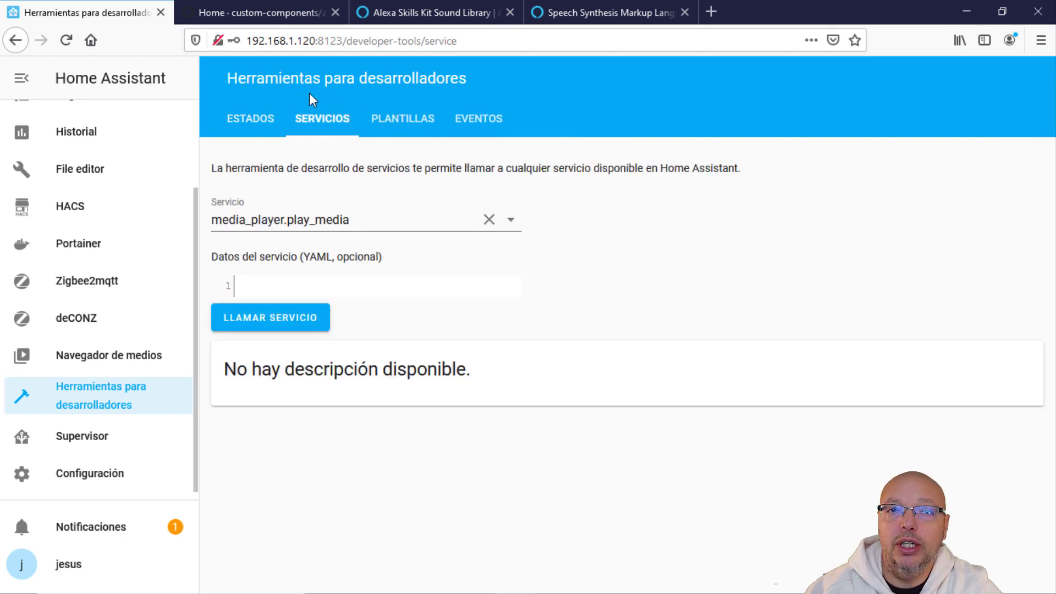
left_click(360, 221)
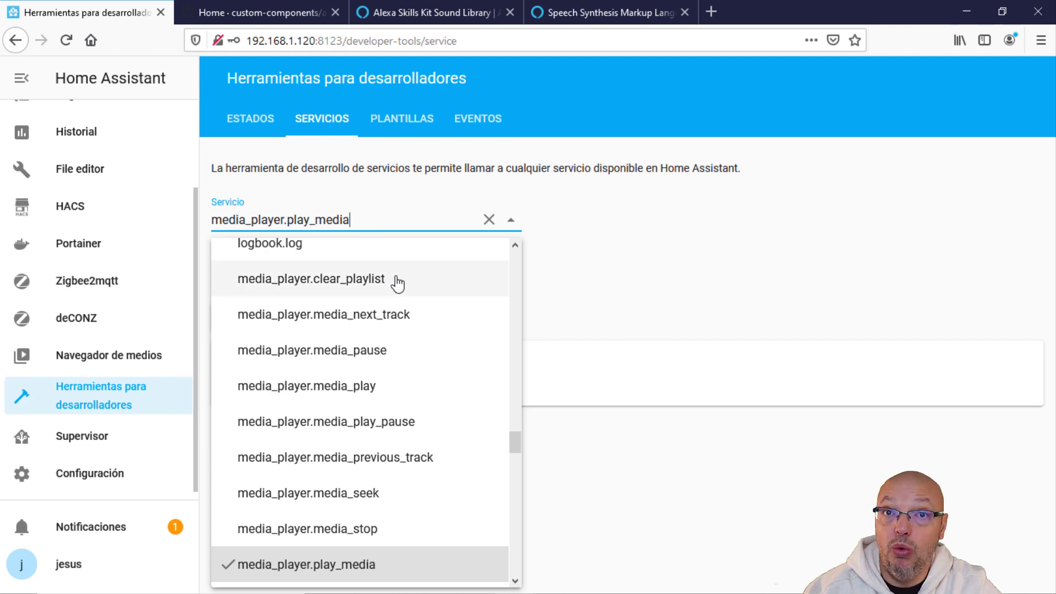
scroll(329, 274, "down", 6)
scroll(329, 269, "down", 8)
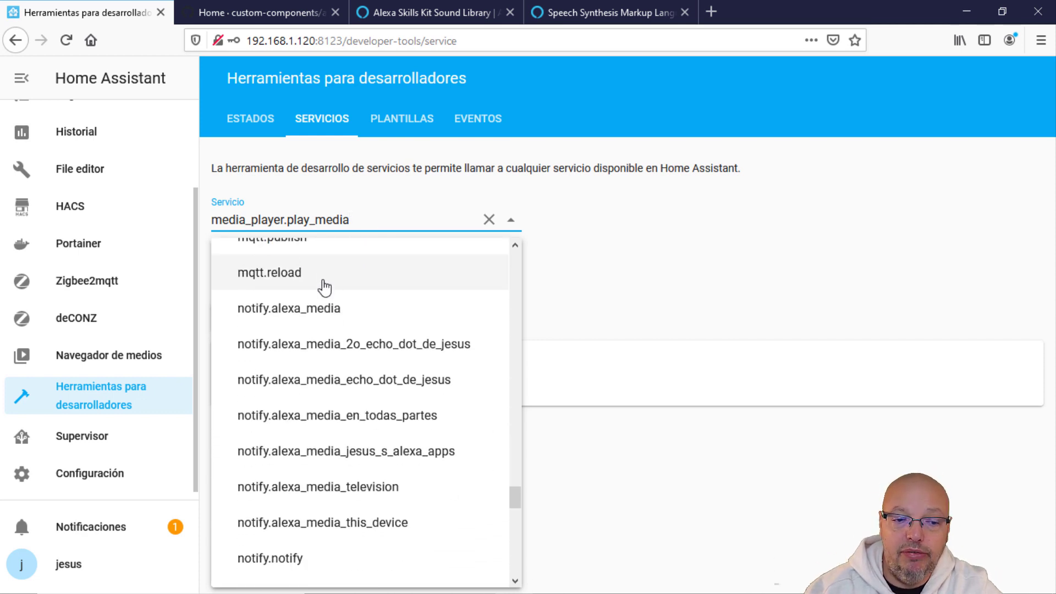
scroll(313, 302, "up", 3)
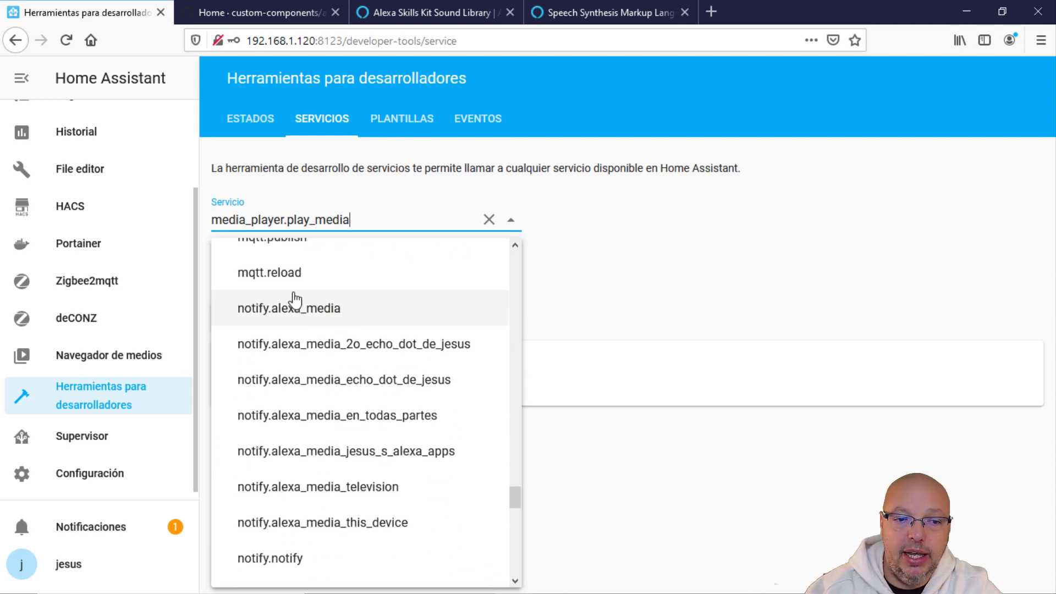
left_click(329, 315)
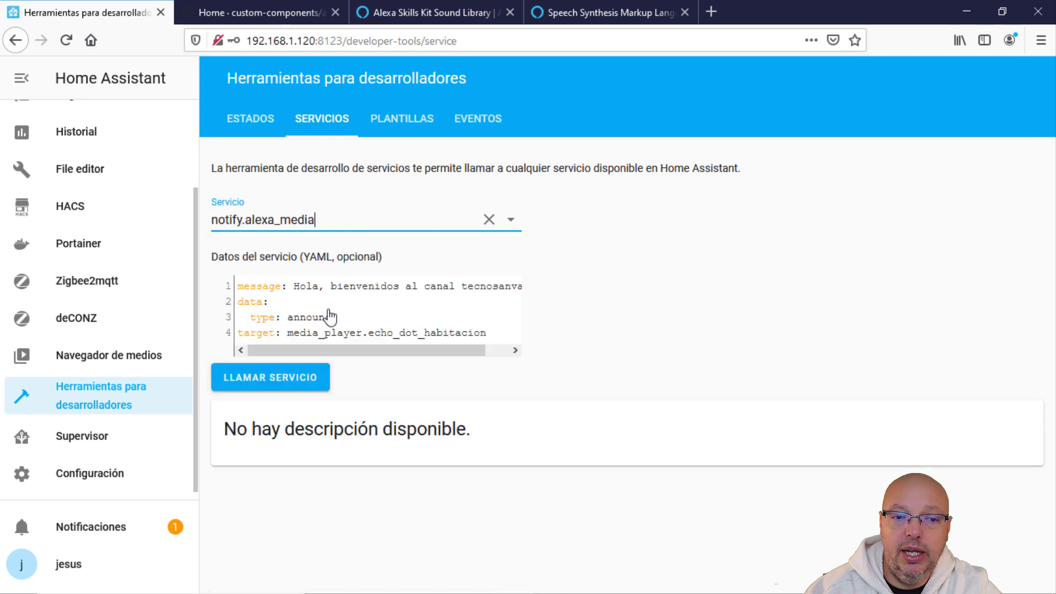
Step: Examine the Alexa notify services in the service list and the message, type and target fields of notify.alexa_media's service data
left_click(334, 220)
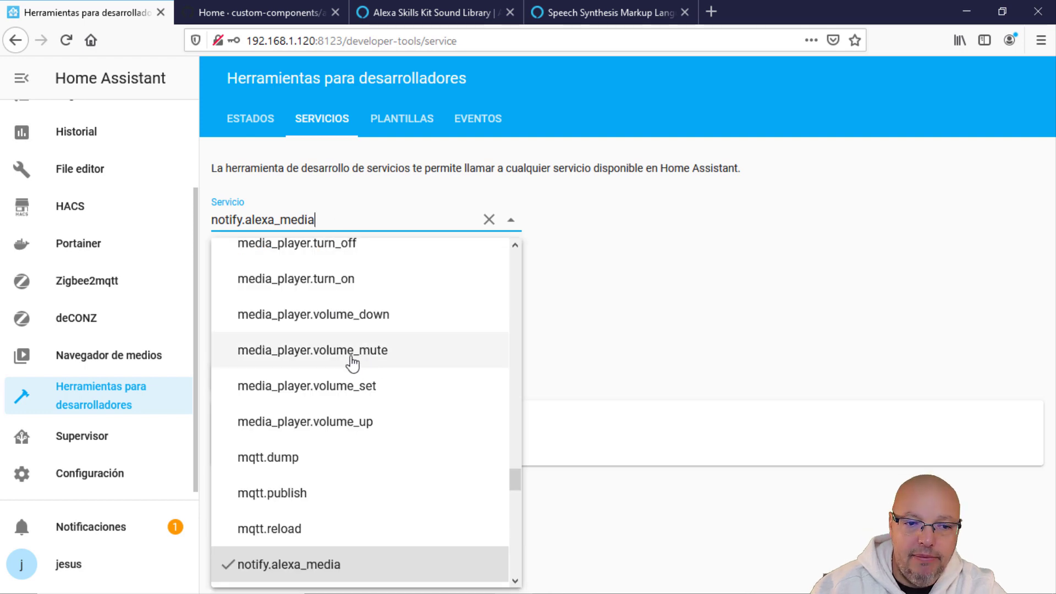
scroll(351, 366, "up", 5)
scroll(291, 283, "down", 8)
scroll(330, 288, "down", 5)
scroll(341, 300, "up", 5)
scroll(303, 286, "down", 1)
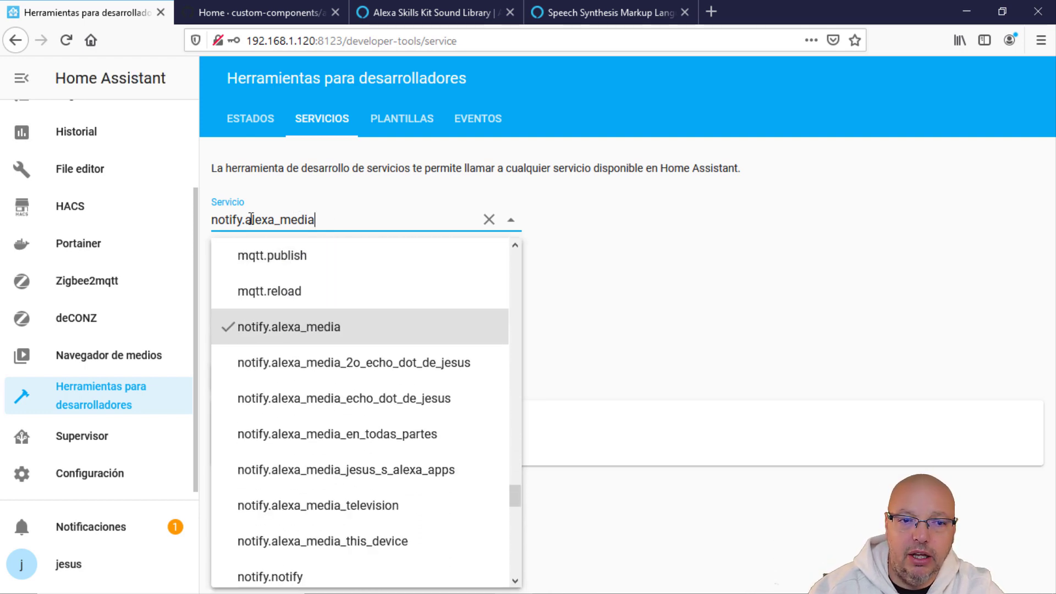
left_click(318, 344)
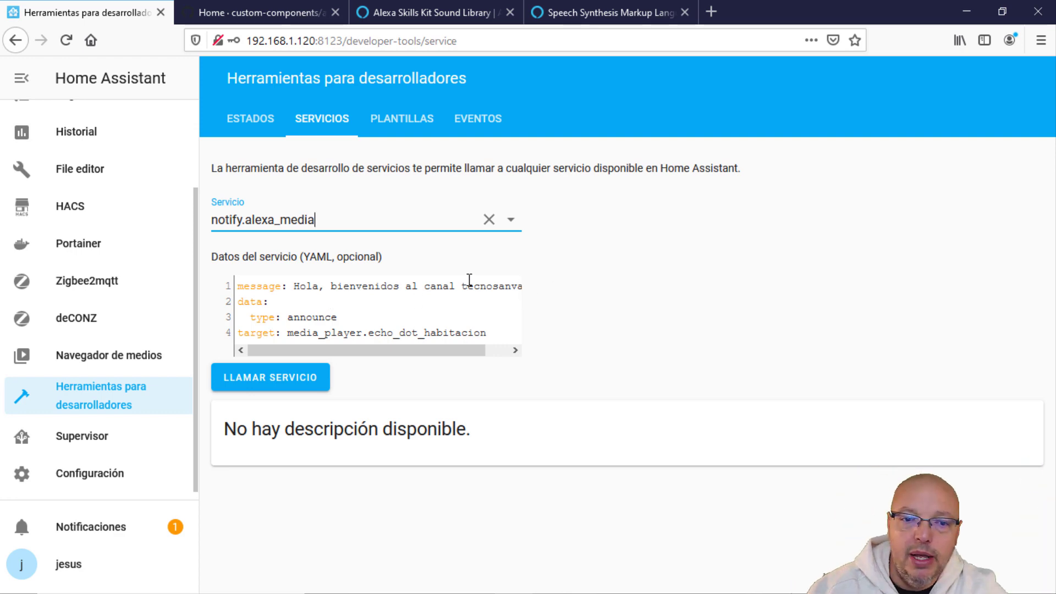
left_click_drag(316, 348, 275, 351)
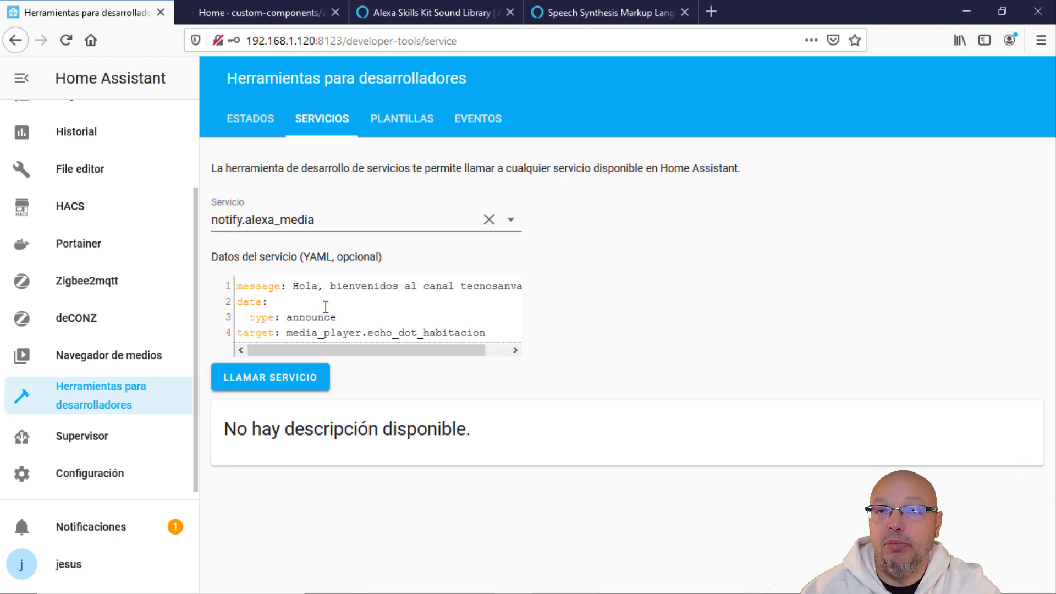
Step: Change the notification type to tts in the service data and call notify.alexa_media for media_player.echo_dot_habitacion
left_click(350, 319)
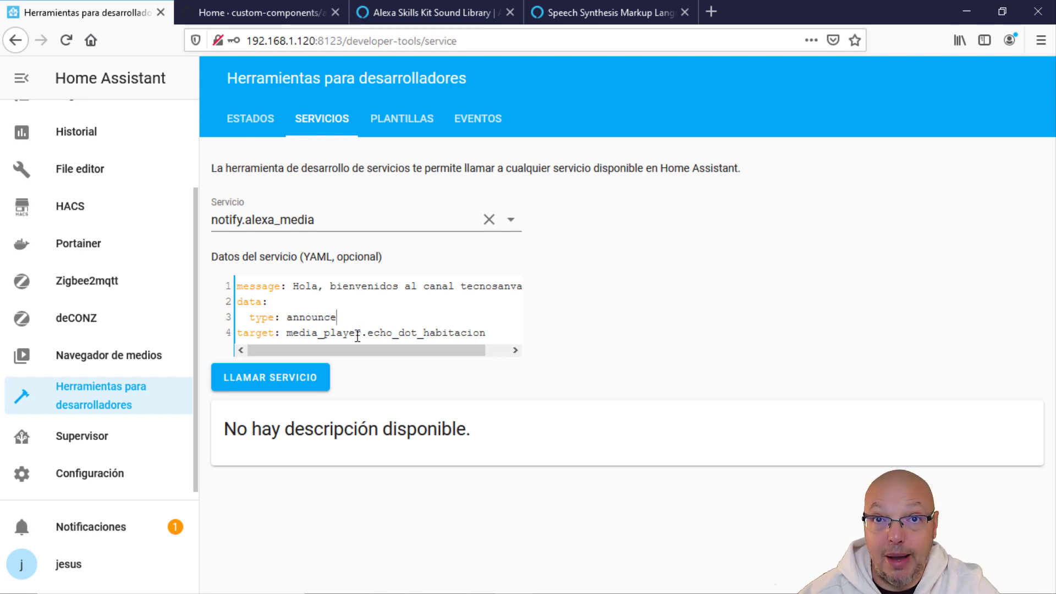
key("BackSpace")
key("BackSpace")
key("BackSpace")
key("BackSpace")
key("BackSpace")
key("BackSpace")
key("BackSpace")
key("BackSpace")
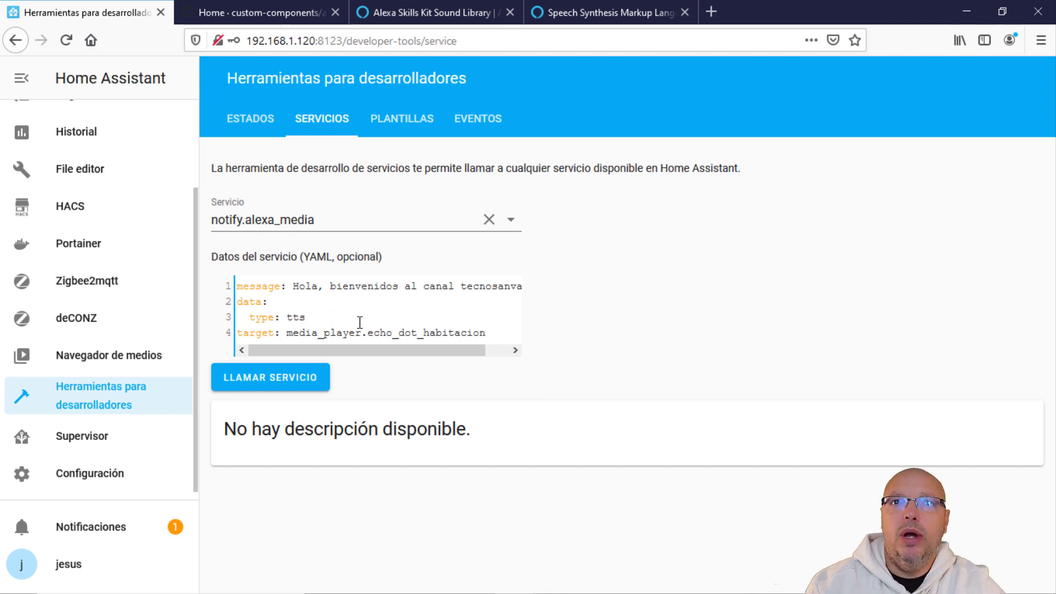
left_click(280, 378)
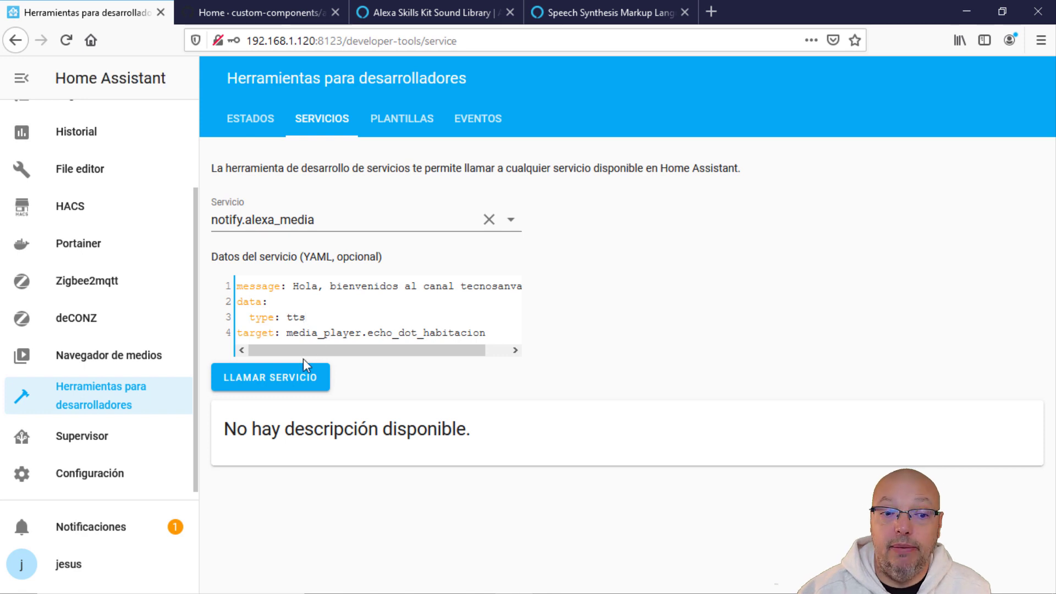
left_click(295, 380)
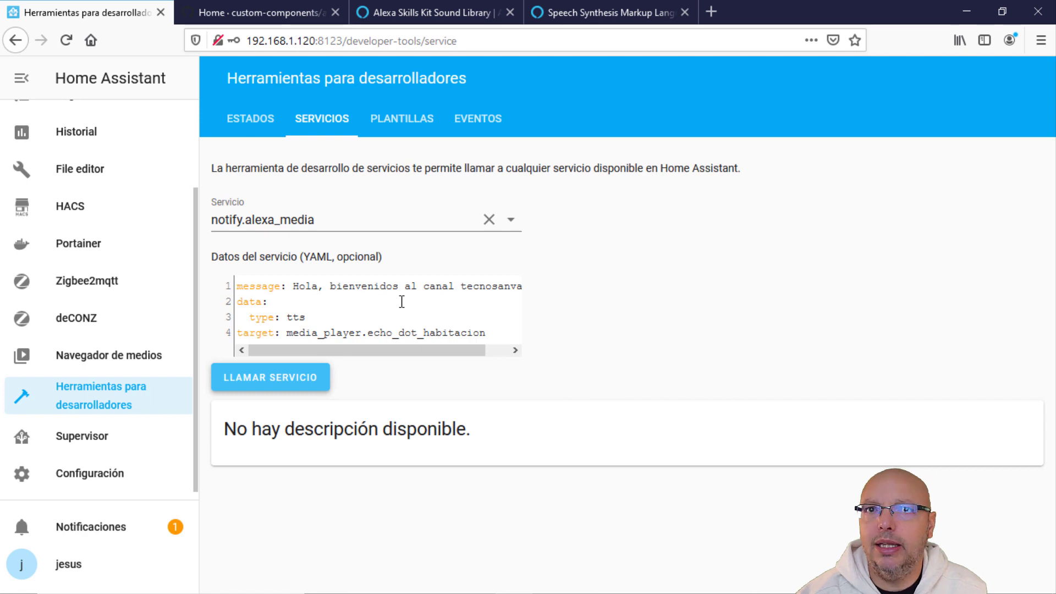
Step: Set the notification type to announce in the service data and call the notify.alexa_media service
left_click(327, 314)
key("BackSpace")
key("BackSpace")
key("BackSpace")
type("announce")
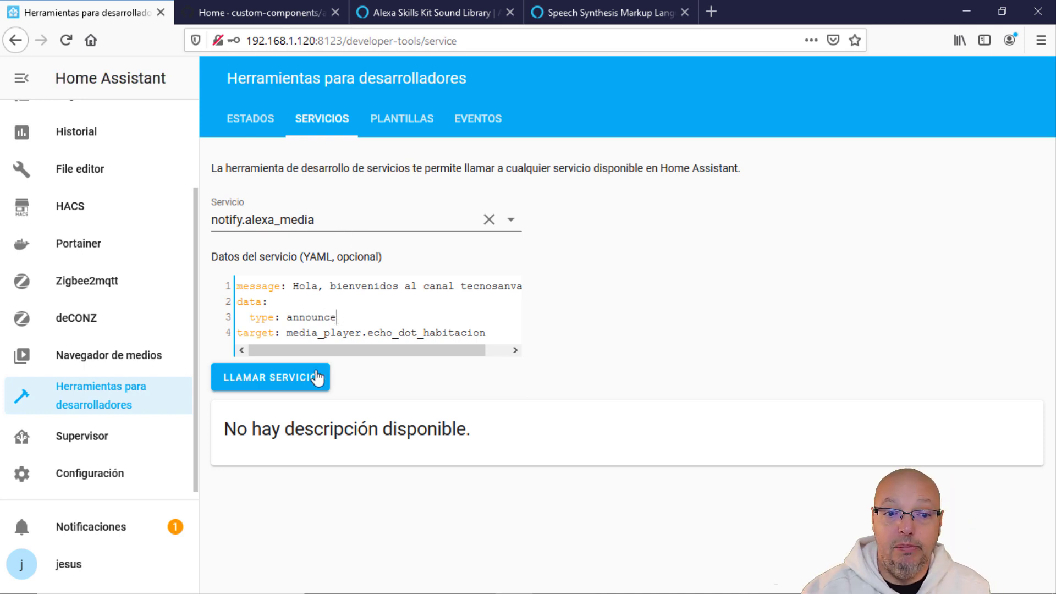
left_click(290, 377)
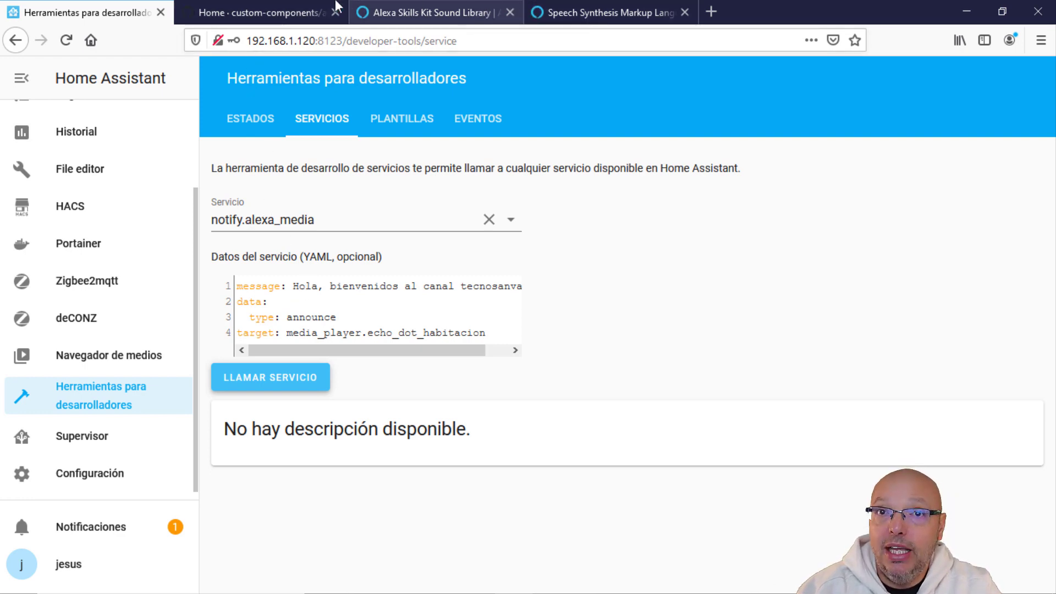
Step: Switch to the alexa_media_player GitHub wiki and examine its sections on custom commands, playing music and query errors
left_click(302, 11)
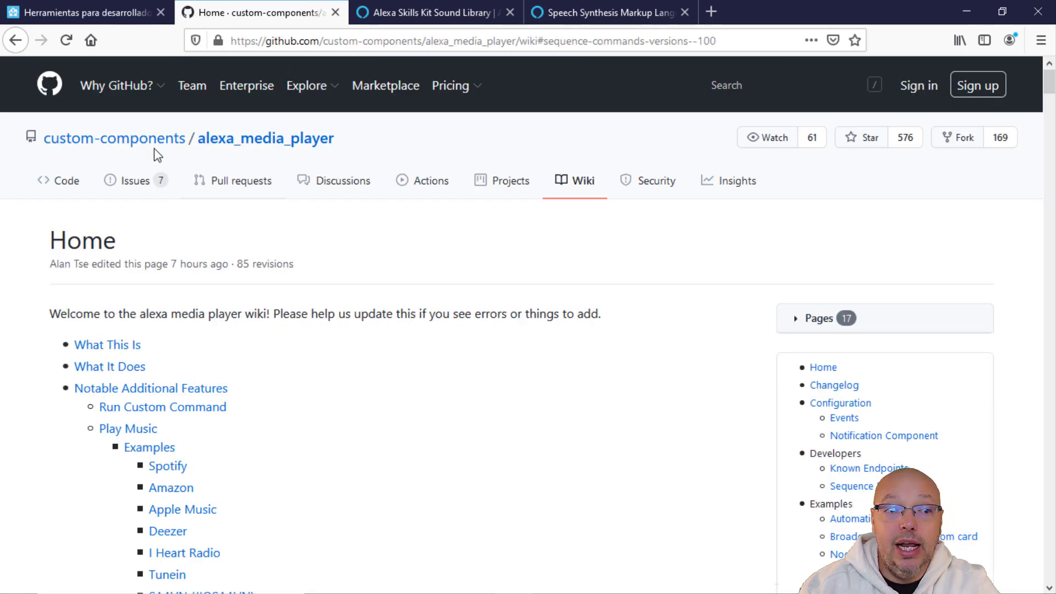
scroll(286, 179, "down", 1)
scroll(286, 180, "down", 18)
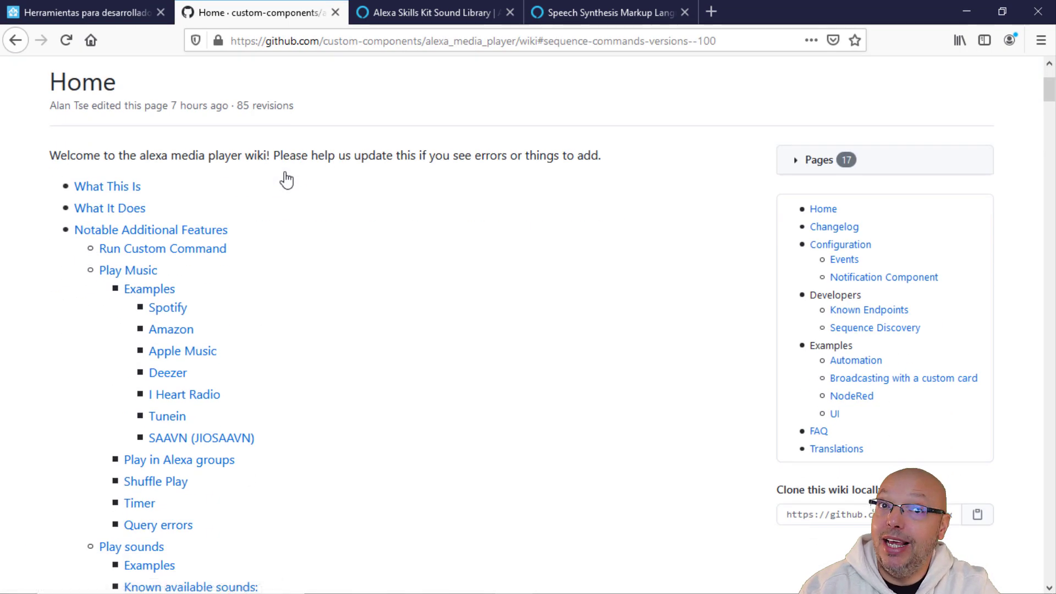
scroll(286, 180, "down", 15)
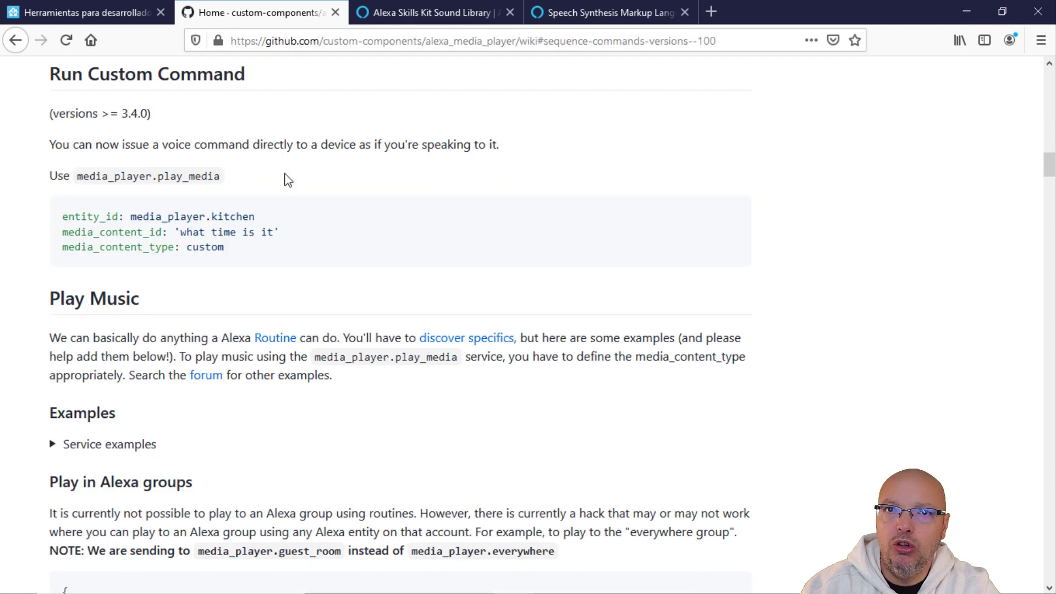
scroll(294, 297, "down", 14)
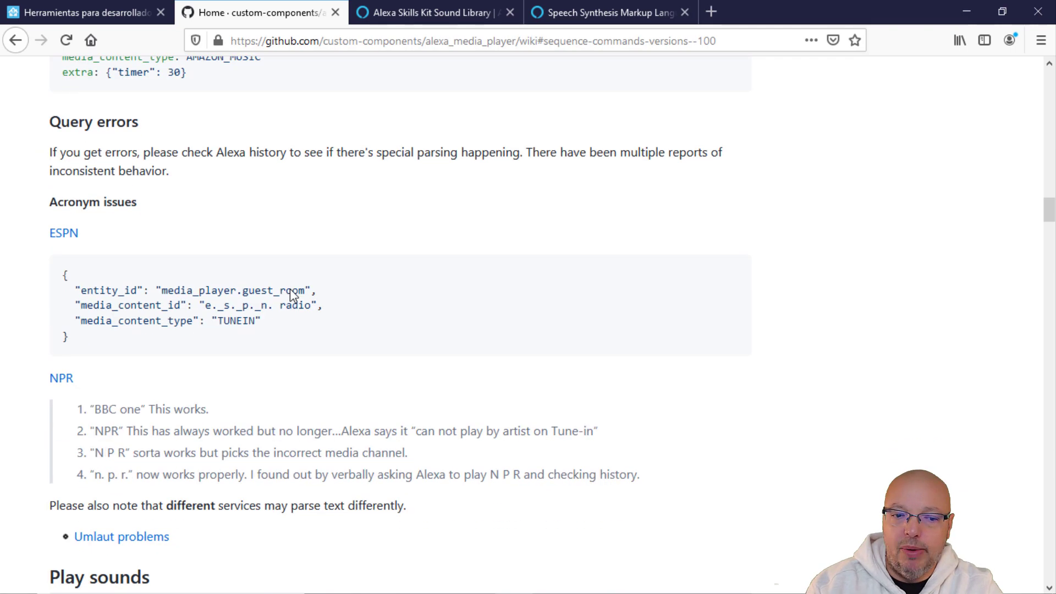
scroll(294, 298, "up", 18)
scroll(296, 299, "up", 20)
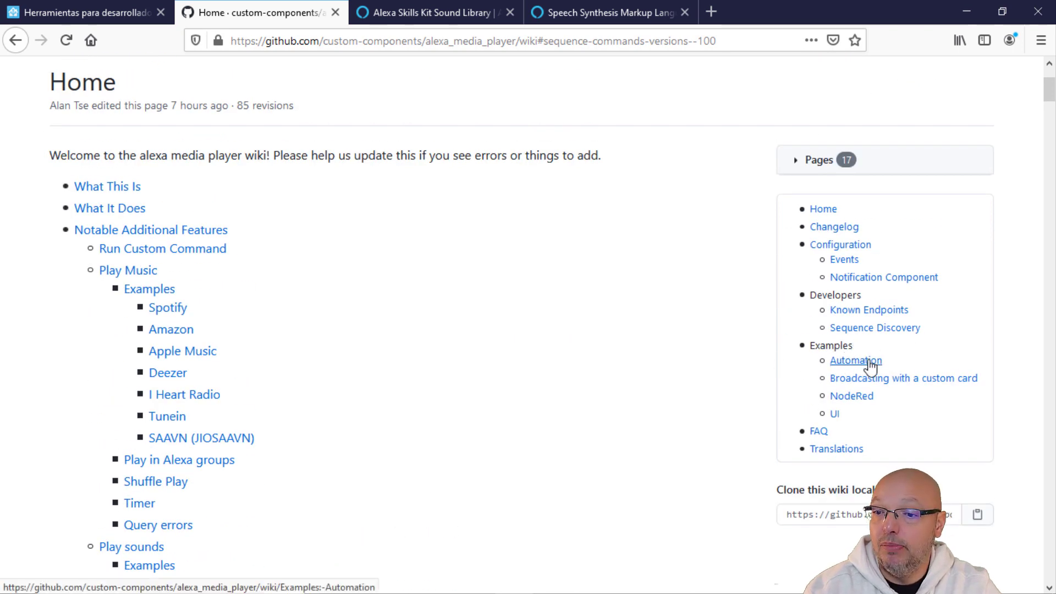
Step: Open the wiki's Automation examples, review the notify.alexa_media samples, and return to the wiki home page
left_click(871, 366)
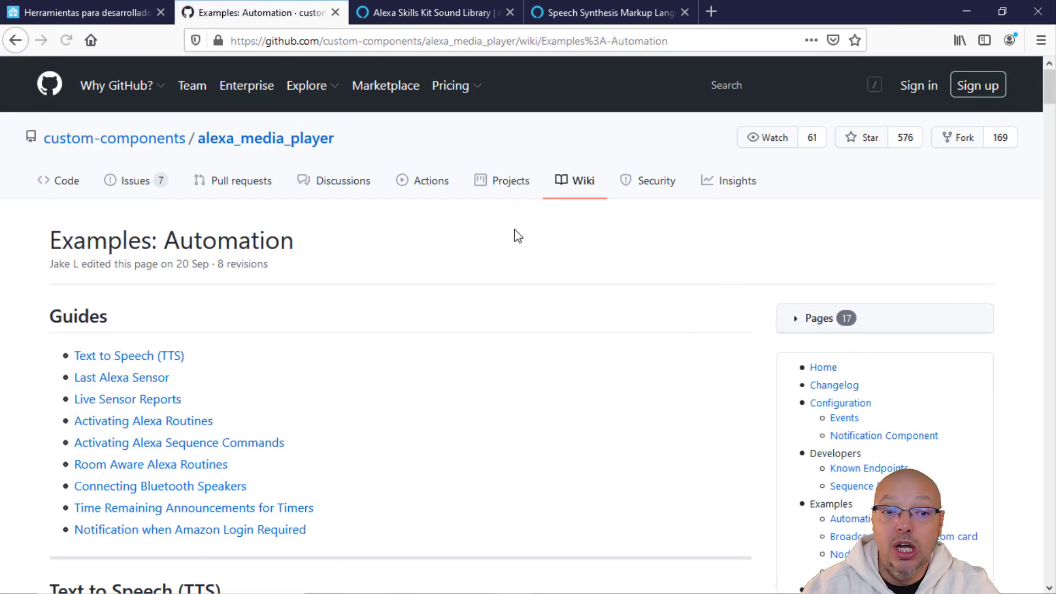
scroll(256, 306, "down", 20)
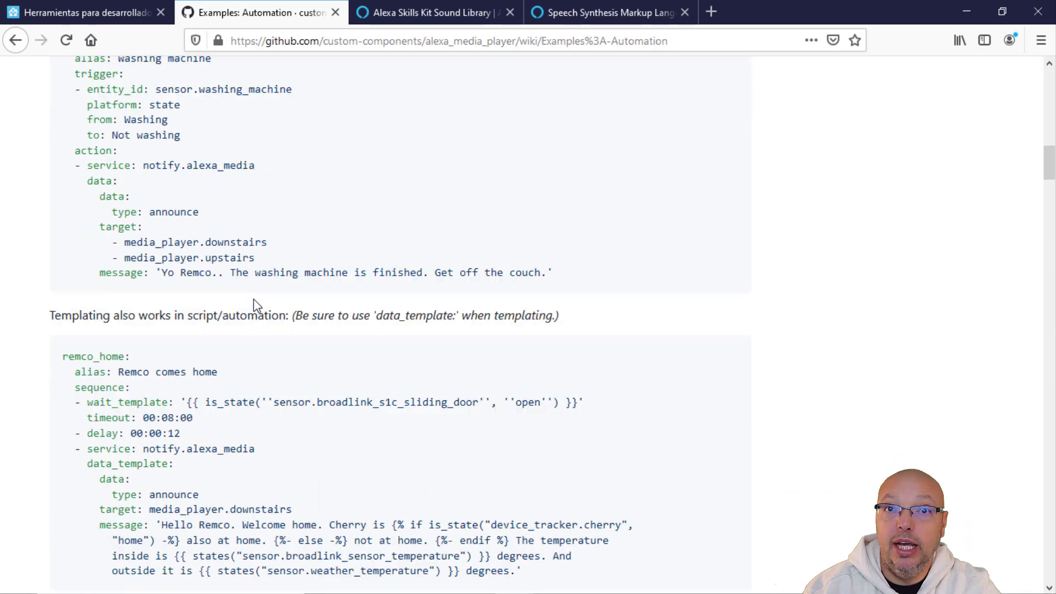
scroll(257, 305, "down", 15)
scroll(257, 306, "up", 6)
left_click(13, 40)
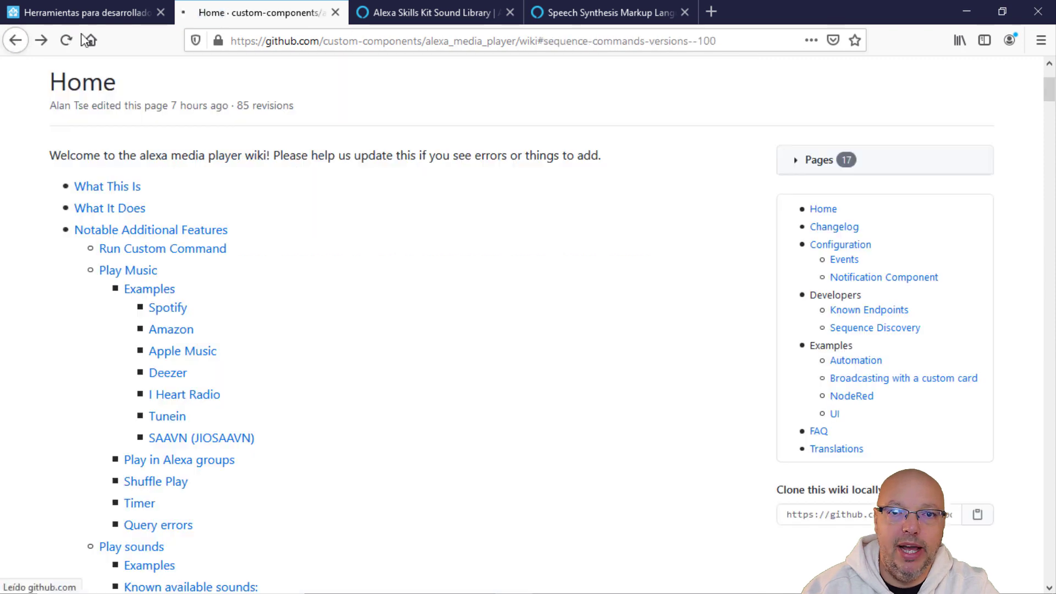
Step: Switch to the Alexa Skills Kit Sound Library page and examine its table of available sounds
left_click(440, 13)
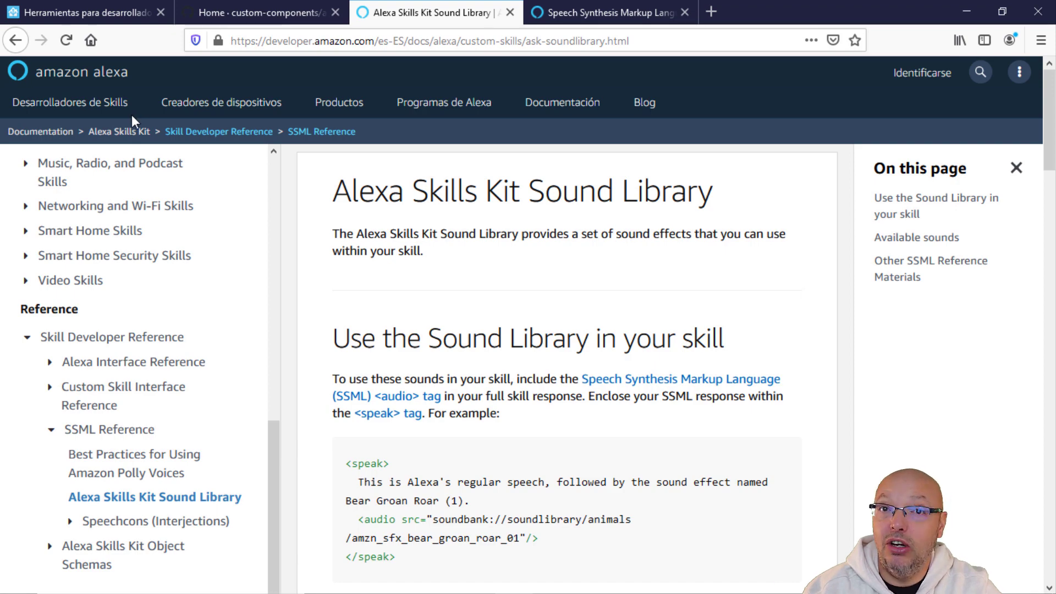
scroll(566, 374, "down", 10)
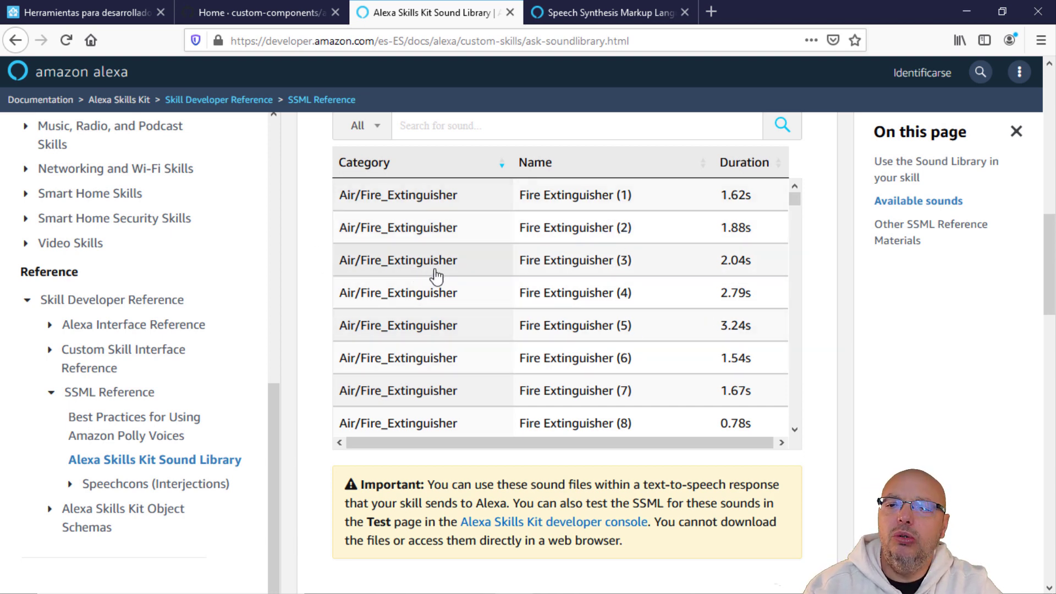
scroll(470, 293, "up", 2)
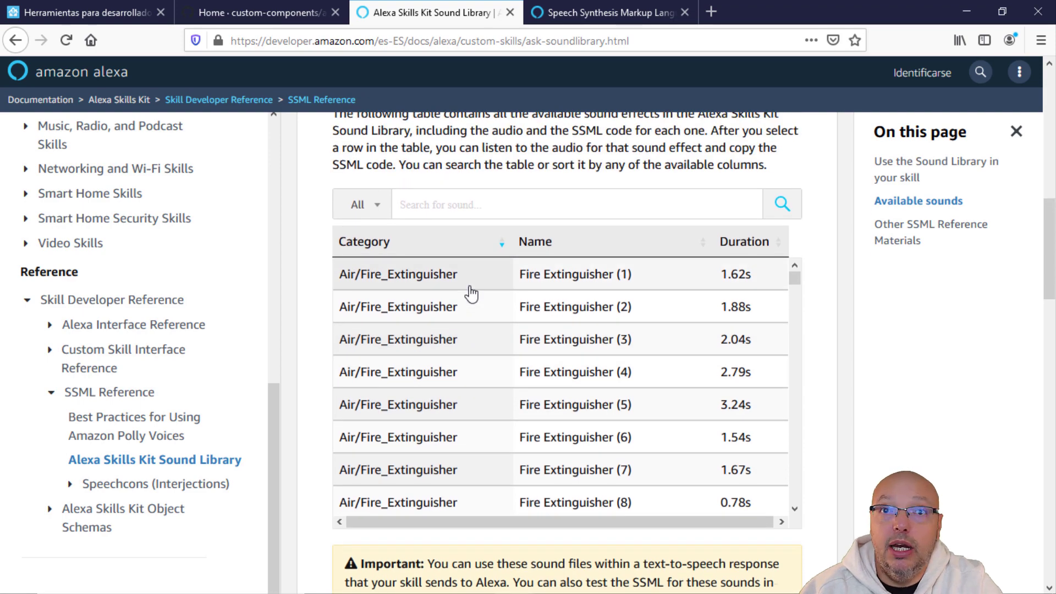
scroll(471, 287, "up", 8)
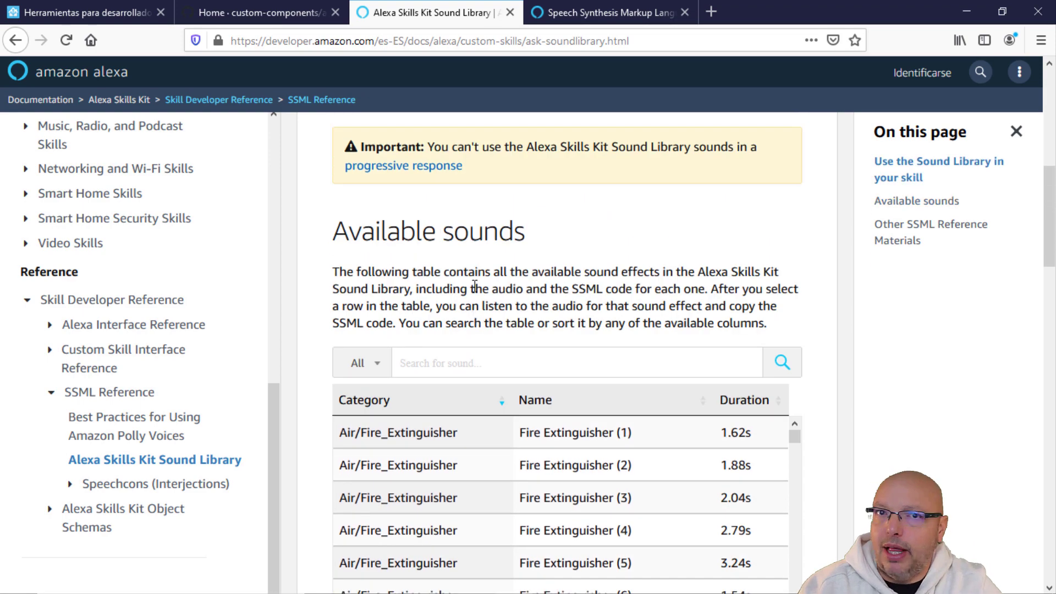
Step: Switch to the Speech Synthesis Markup Language (SSML) Reference and examine the usage example and list of supported tags
left_click(621, 17)
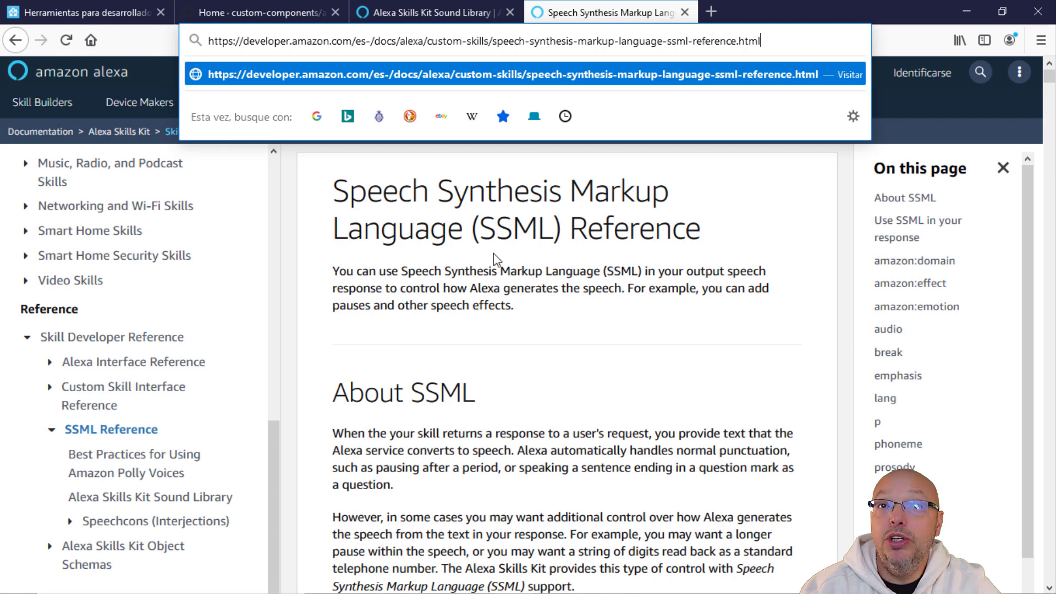
scroll(493, 261, "down", 12)
scroll(494, 265, "down", 15)
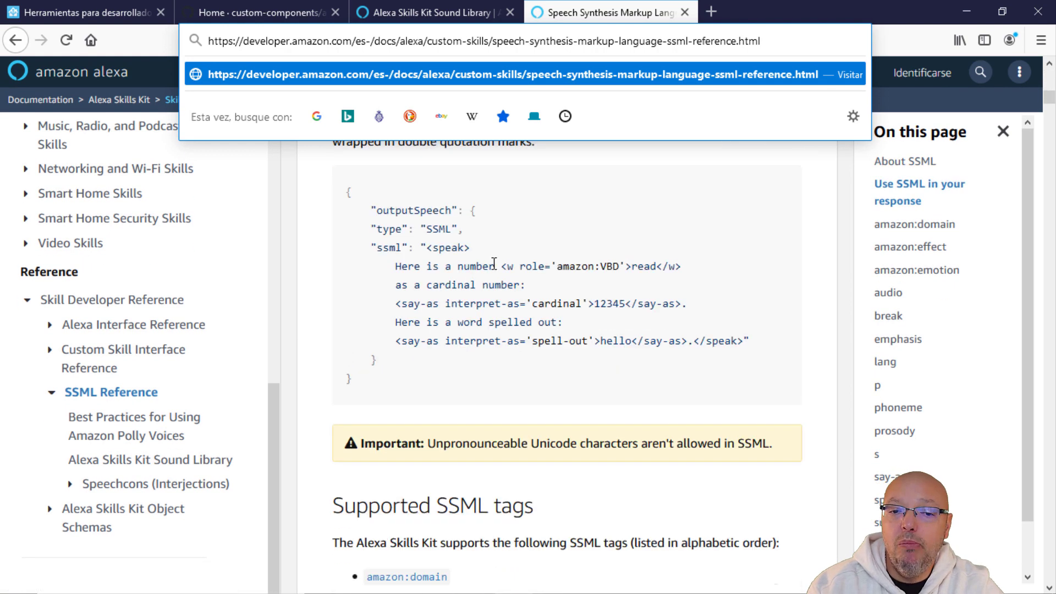
scroll(497, 268, "up", 4)
scroll(483, 287, "down", 1)
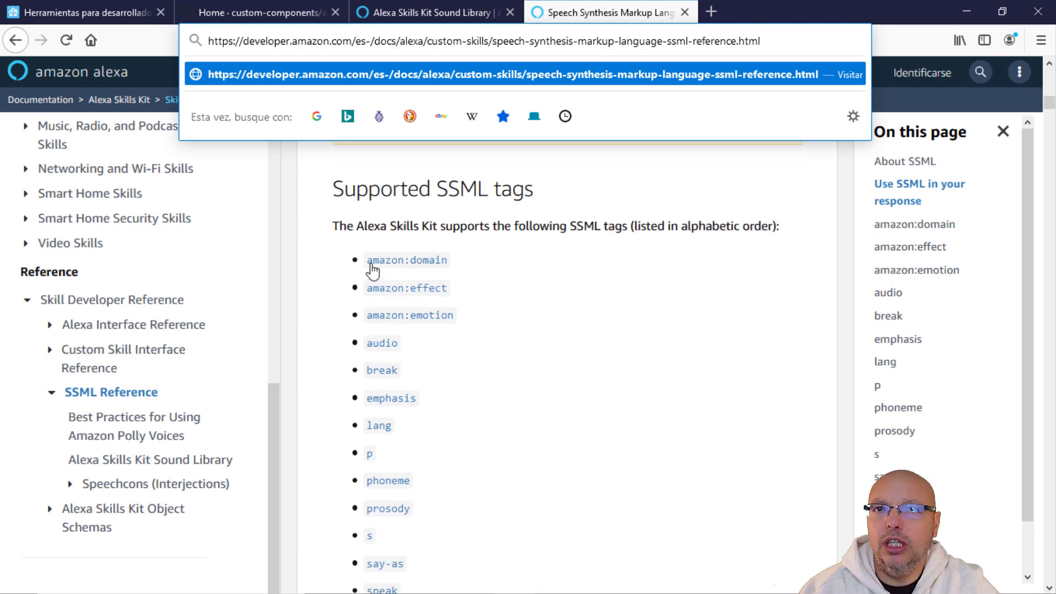
scroll(363, 272, "down", 3)
scroll(413, 296, "up", 3)
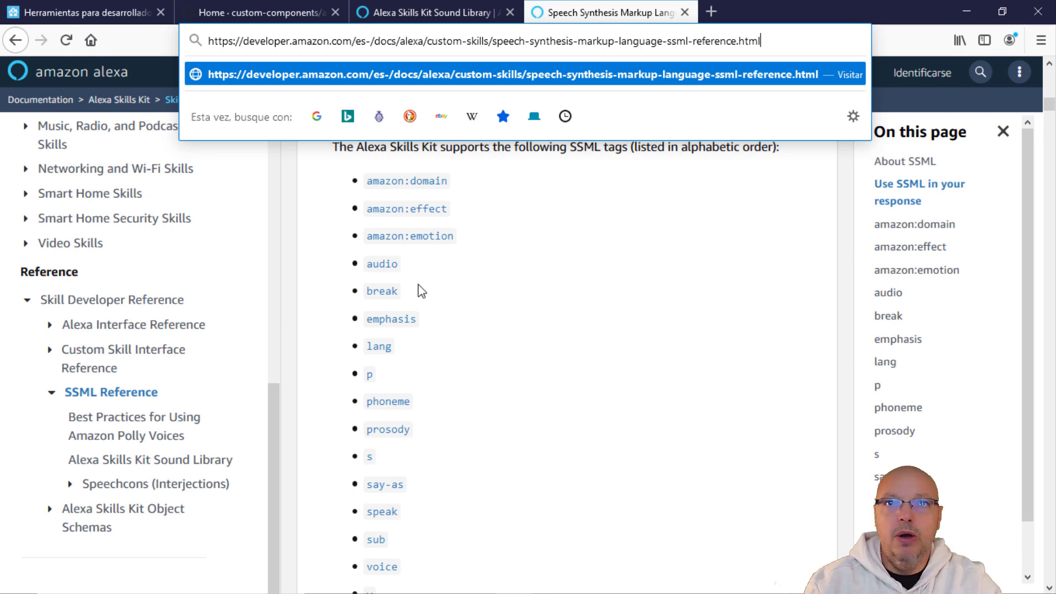
left_click(641, 483)
Step: Switch back to the Home Assistant developer tools and select the media_player.play_media service
left_click(14, 22)
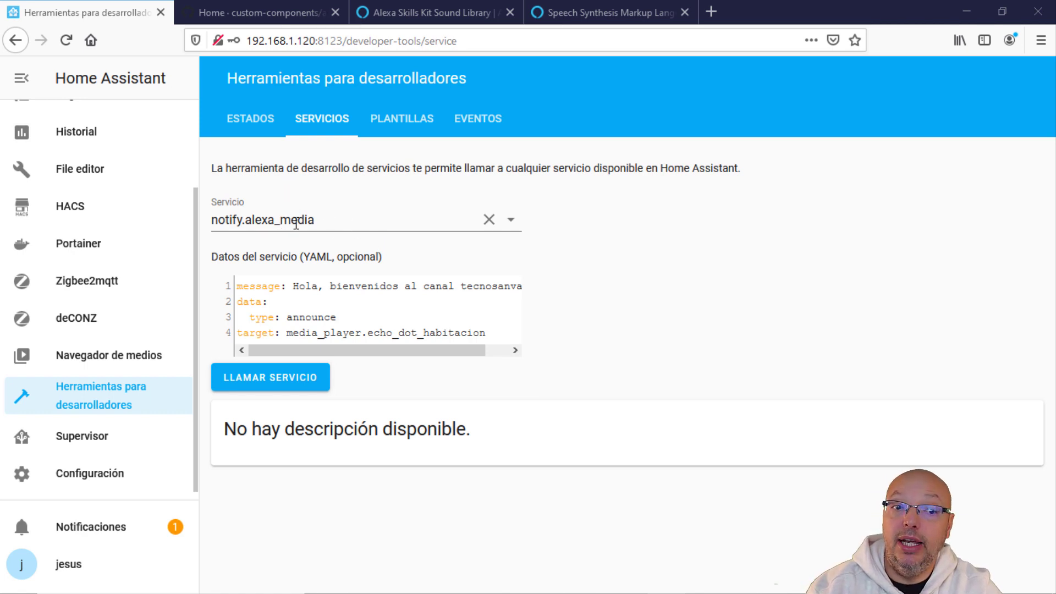
left_click(345, 223)
scroll(280, 314, "down", 5)
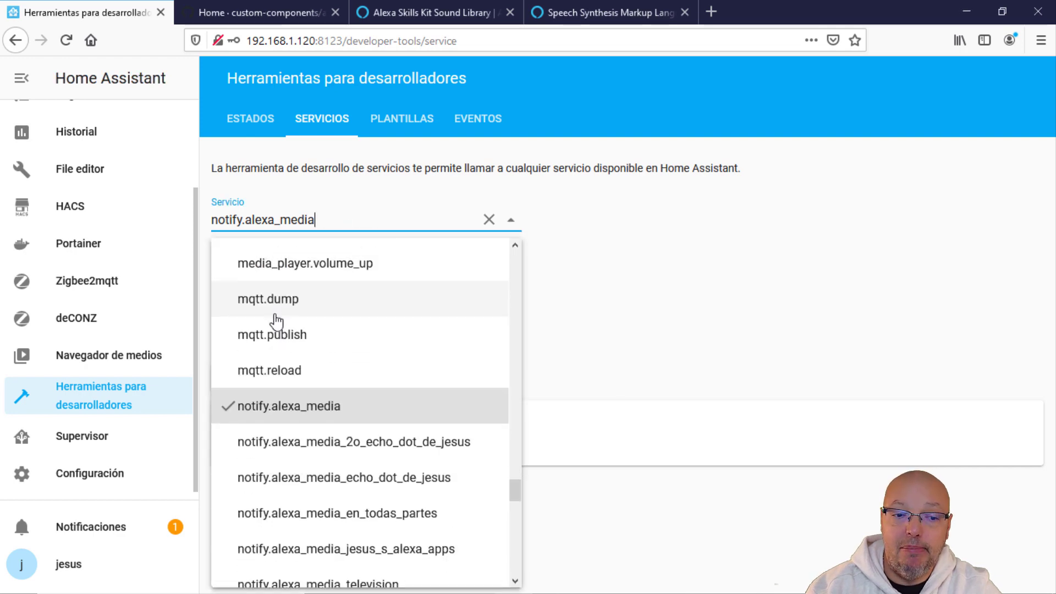
scroll(279, 336, "up", 5)
scroll(278, 324, "up", 5)
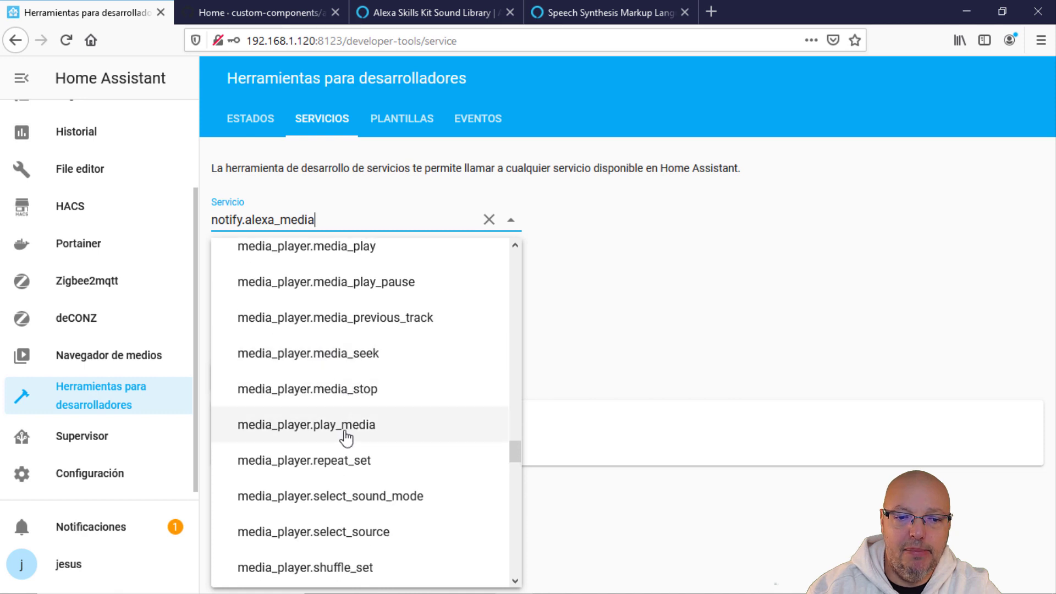
left_click(343, 432)
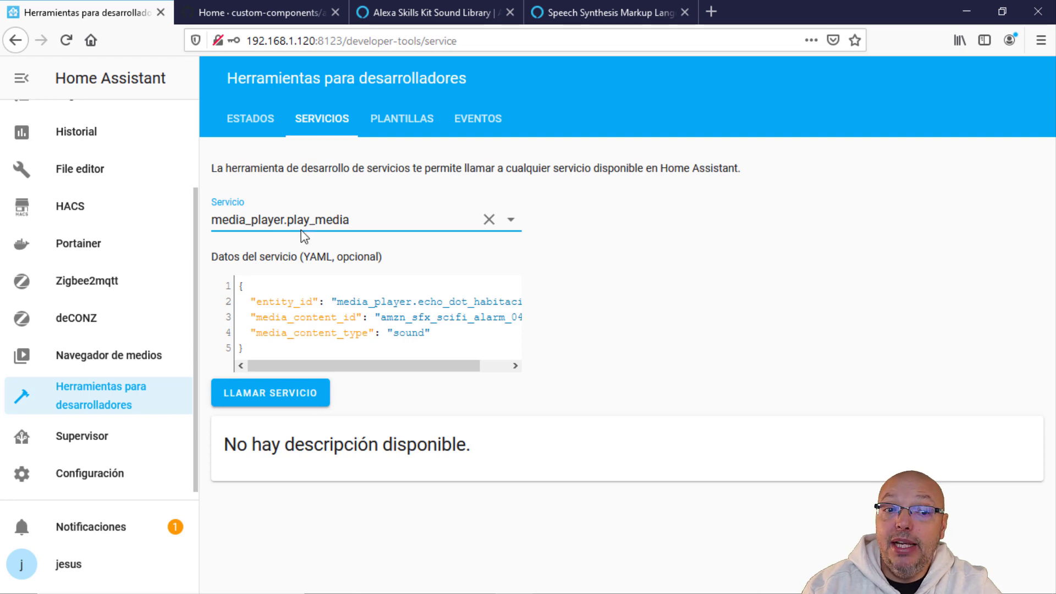
Step: Switch to the alexa_media_player wiki and examine its sections on custom commands, shuffle play, timers, query errors and playing sounds
left_click(264, 10)
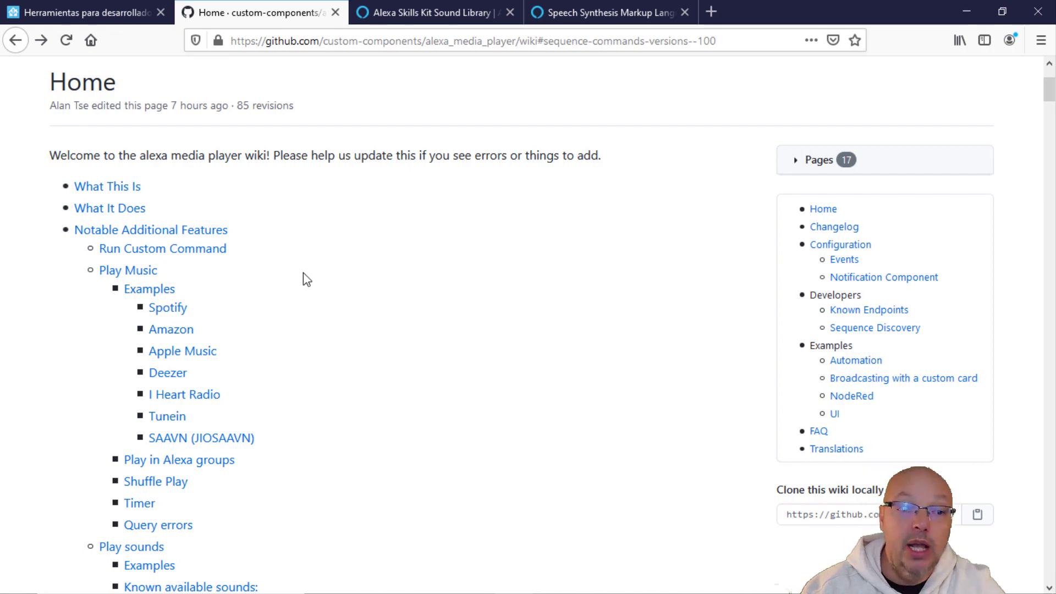
scroll(300, 278, "down", 5)
scroll(307, 279, "down", 12)
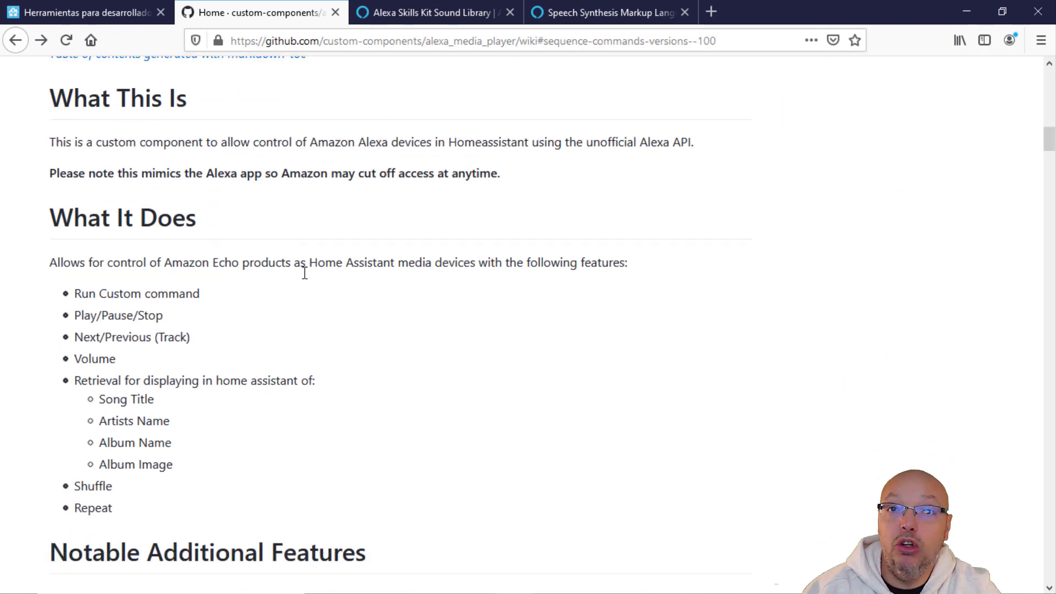
scroll(305, 273, "down", 9)
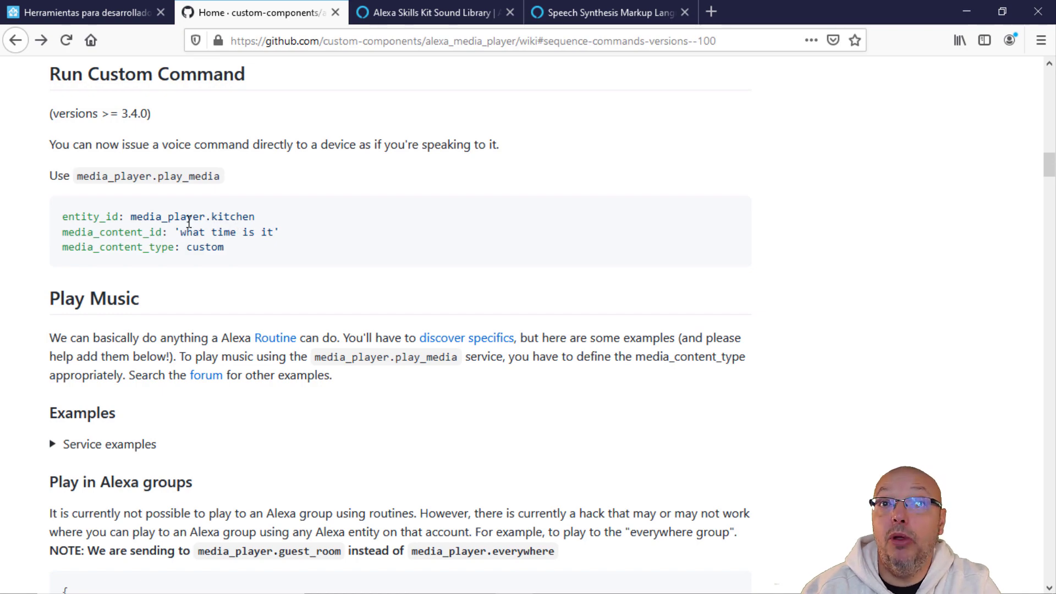
scroll(194, 226, "down", 10)
scroll(198, 234, "up", 1)
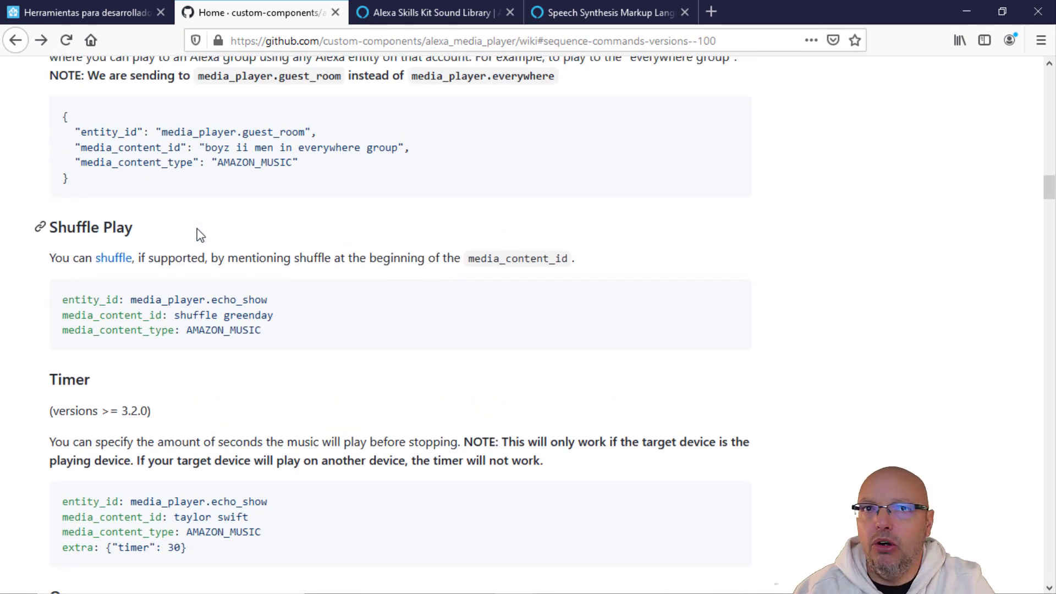
scroll(199, 235, "down", 3)
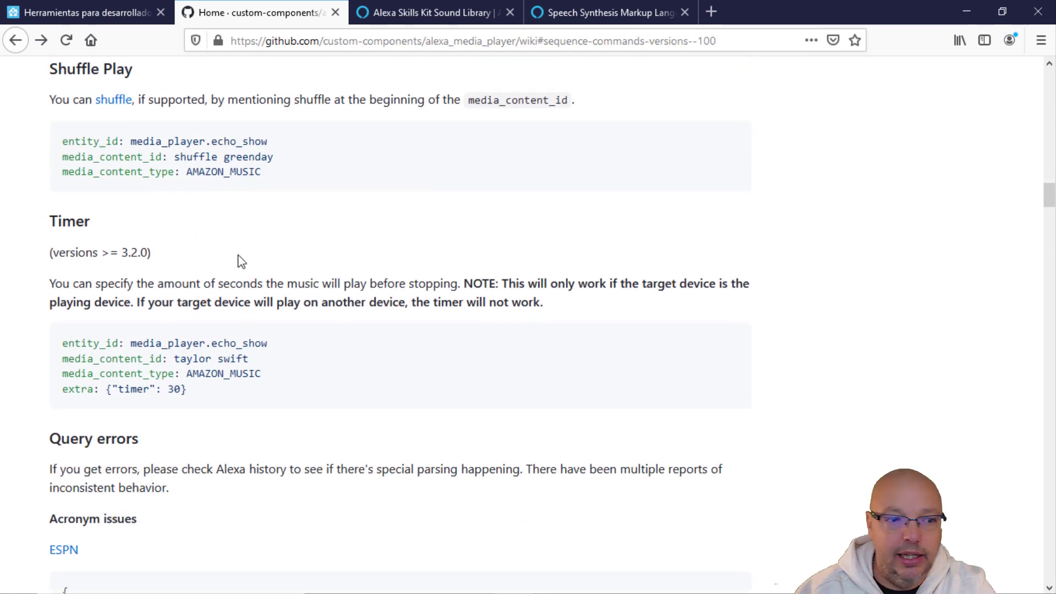
scroll(236, 260, "down", 4)
scroll(222, 255, "up", 1)
scroll(166, 242, "down", 3)
scroll(165, 242, "down", 13)
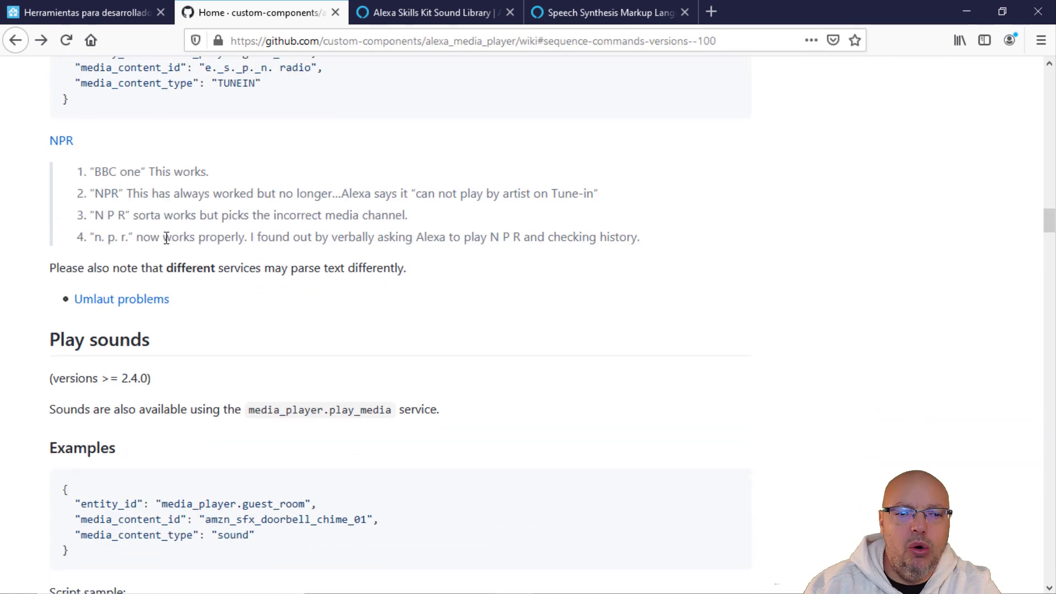
Step: Examine the wiki's sequence commands, supported sequences, Alexa Routine TTS automation example and script for the last called device's volume
scroll(165, 244, "down", 18)
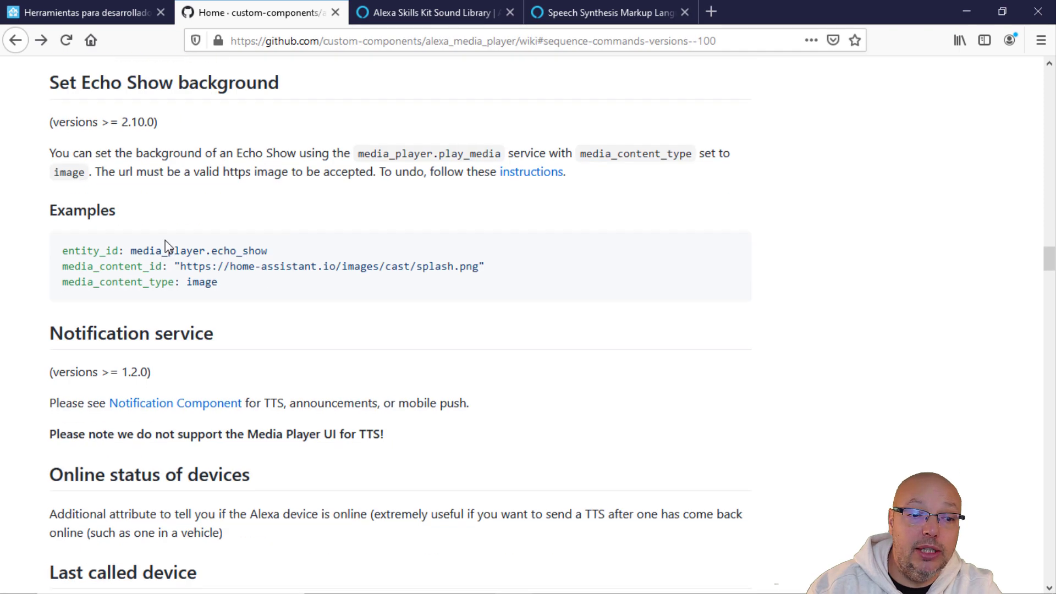
scroll(167, 246, "down", 20)
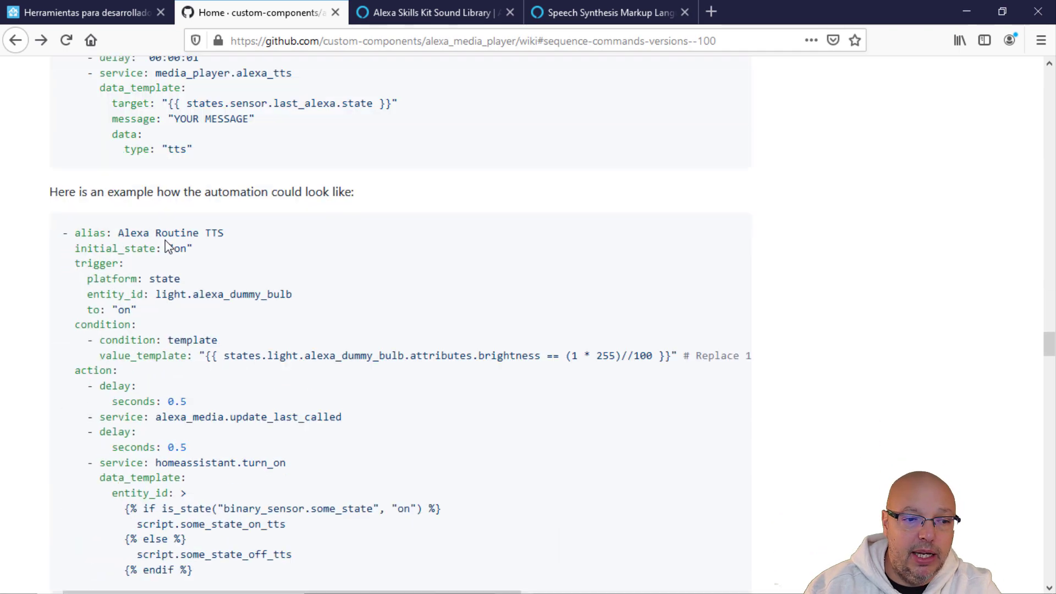
scroll(214, 189, "up", 3)
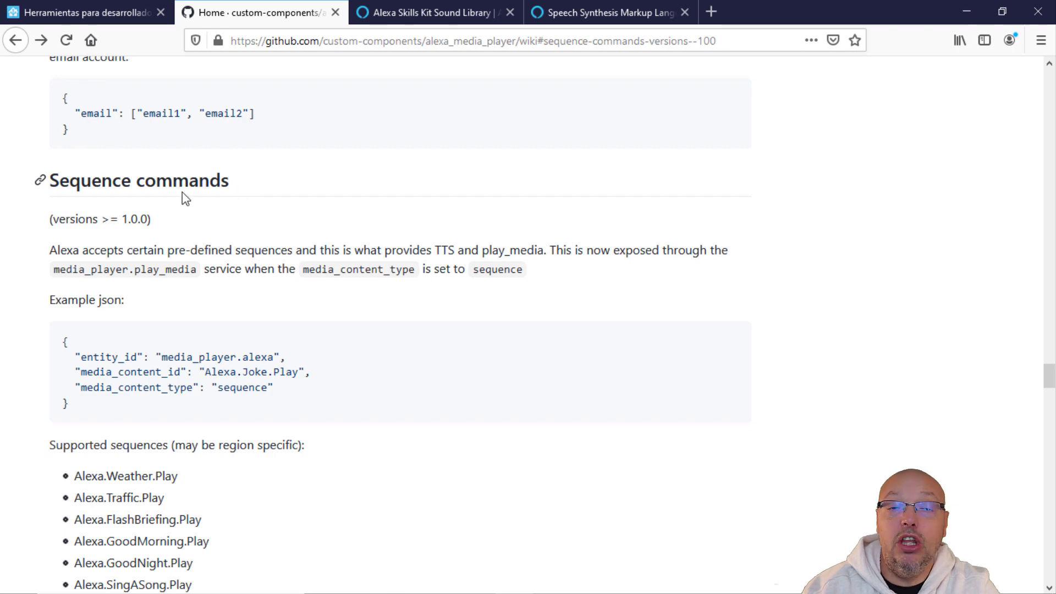
scroll(226, 243, "down", 6)
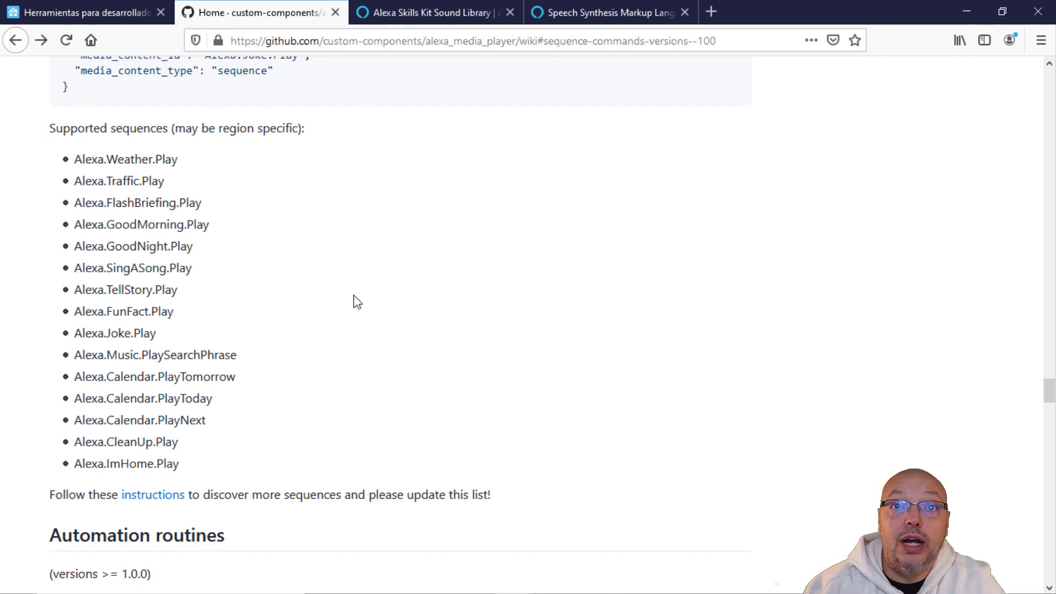
scroll(332, 314, "up", 10)
scroll(288, 325, "up", 2)
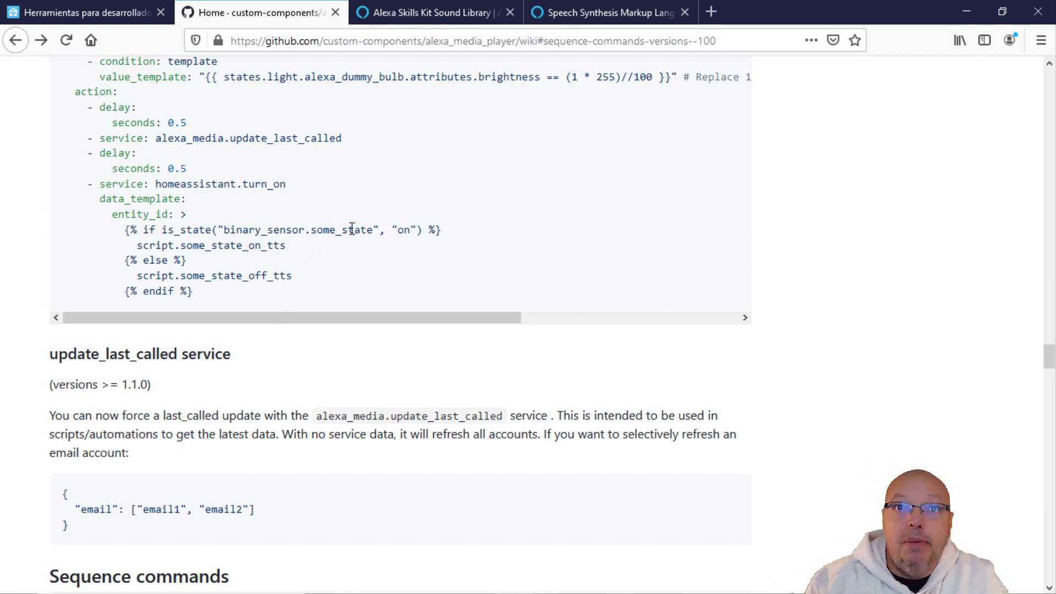
scroll(413, 222, "up", 1)
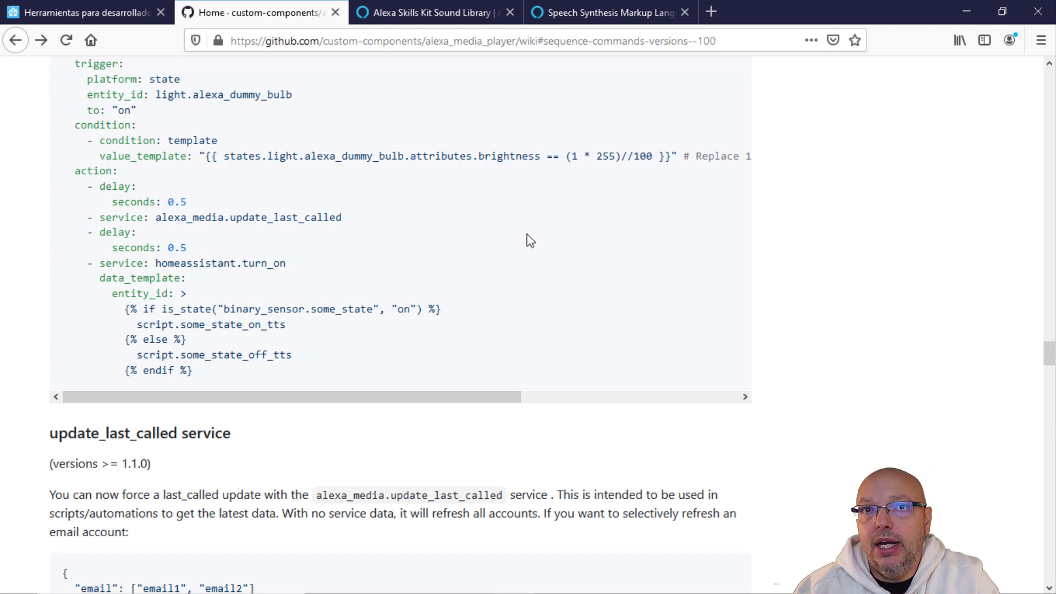
scroll(452, 231, "up", 2)
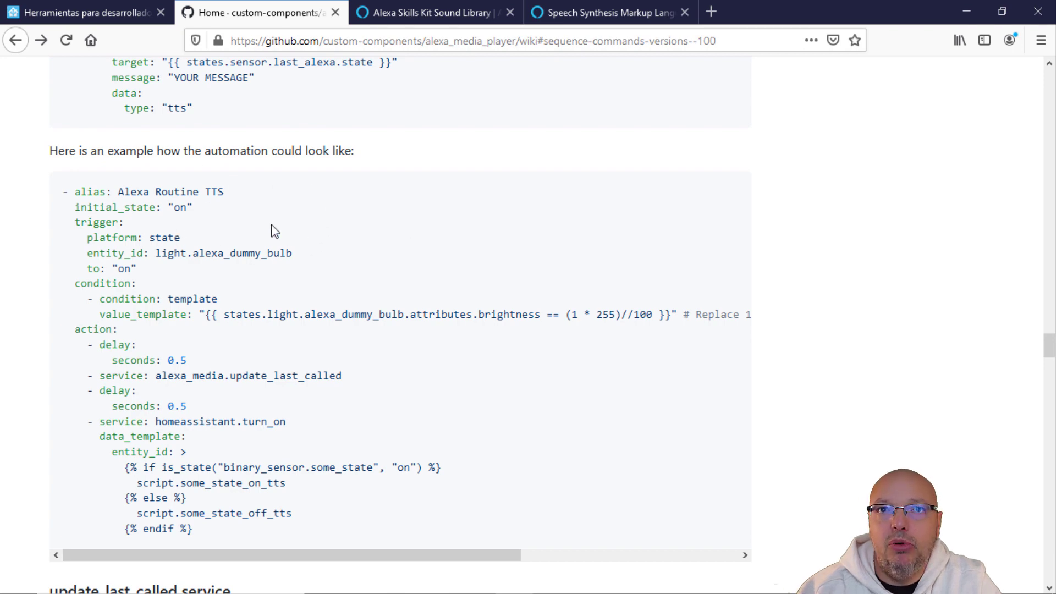
scroll(240, 340, "up", 1)
scroll(267, 300, "up", 6)
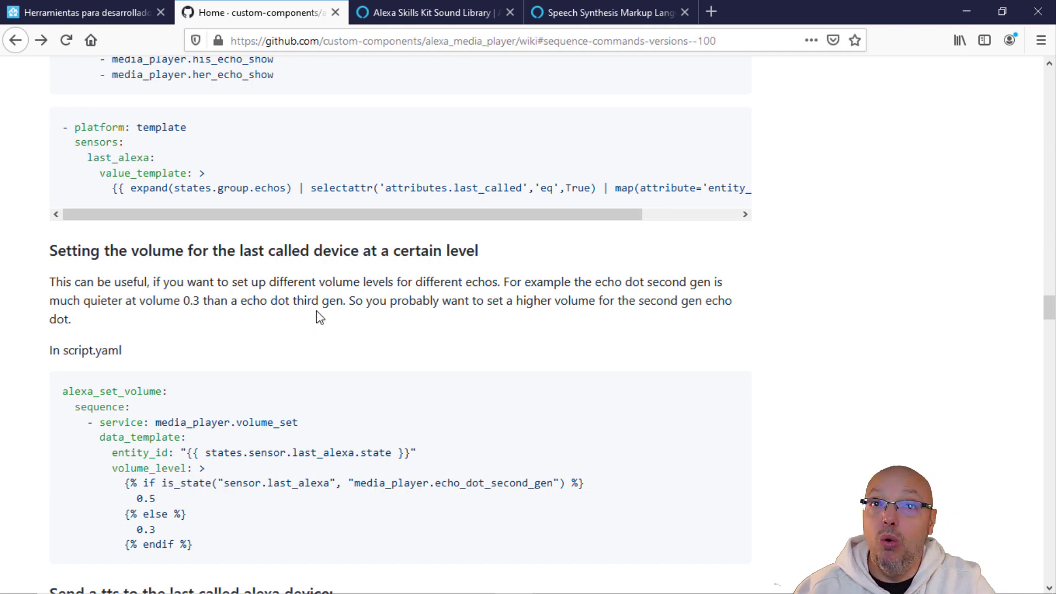
scroll(303, 322, "up", 2)
Step: Copy the YAML example from the wiki's Run Custom Command section
left_click(72, 13)
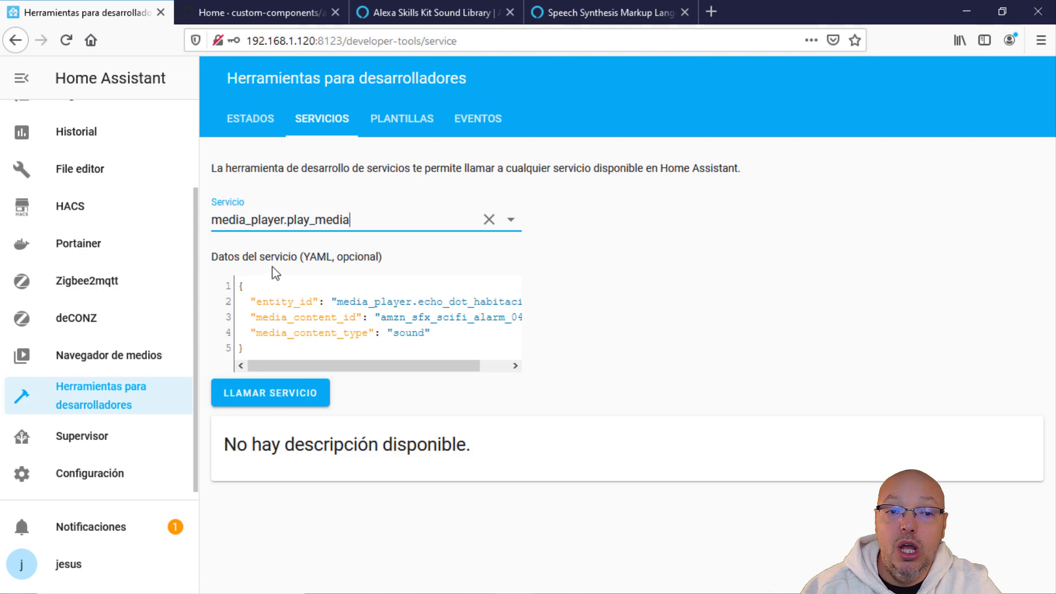
left_click(255, 12)
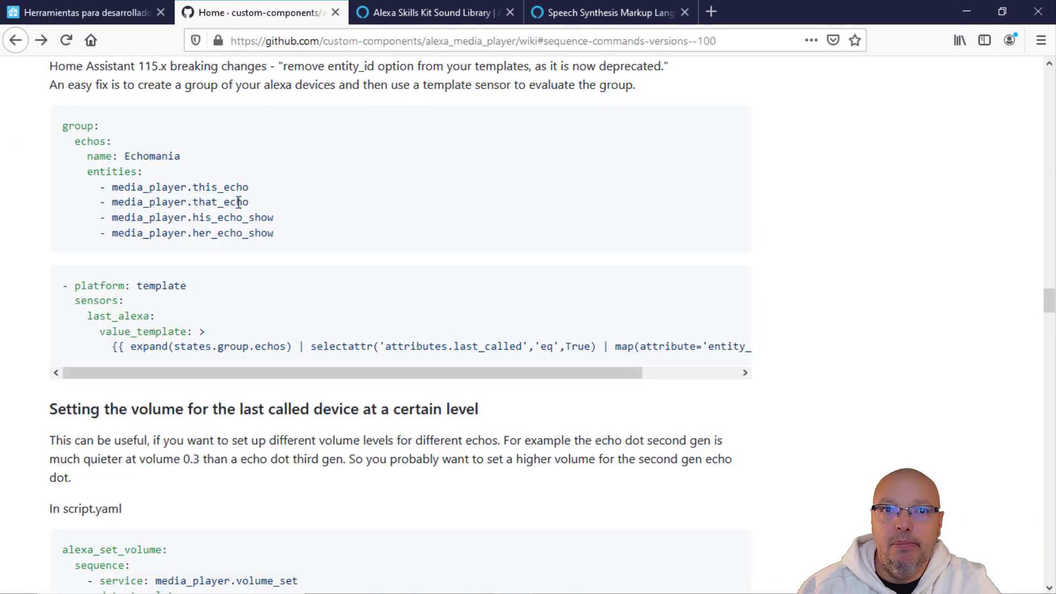
scroll(231, 225, "up", 5)
scroll(231, 237, "up", 20)
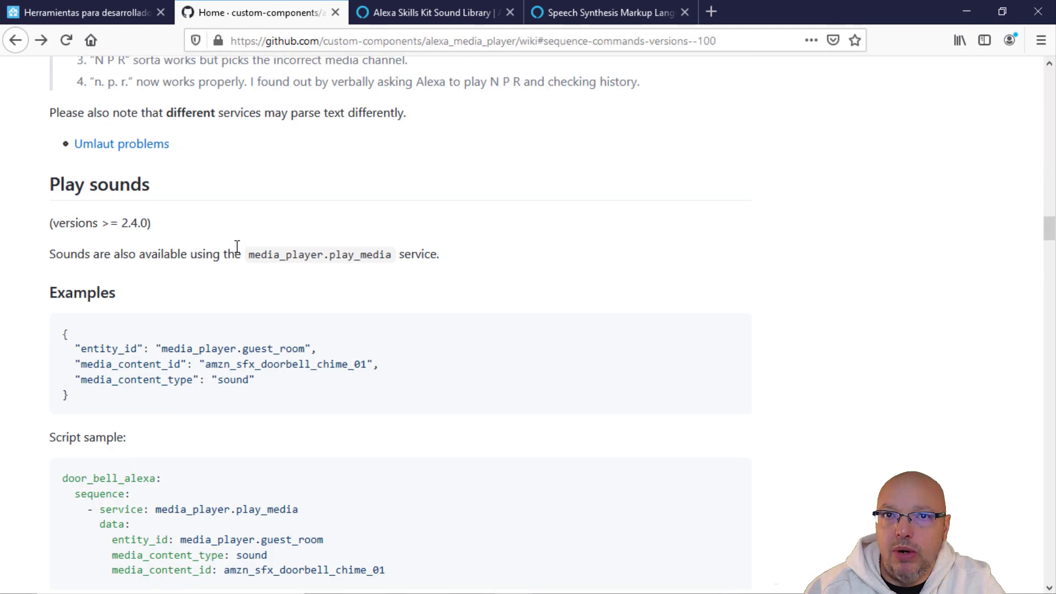
scroll(232, 256, "up", 15)
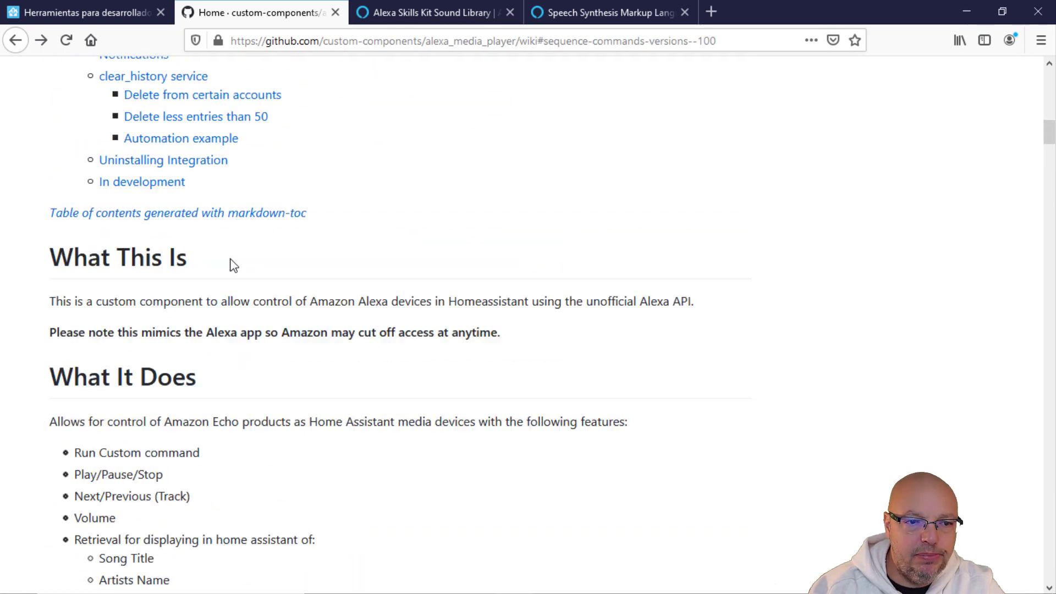
scroll(230, 264, "down", 6)
scroll(229, 262, "down", 6)
scroll(202, 271, "up", 3)
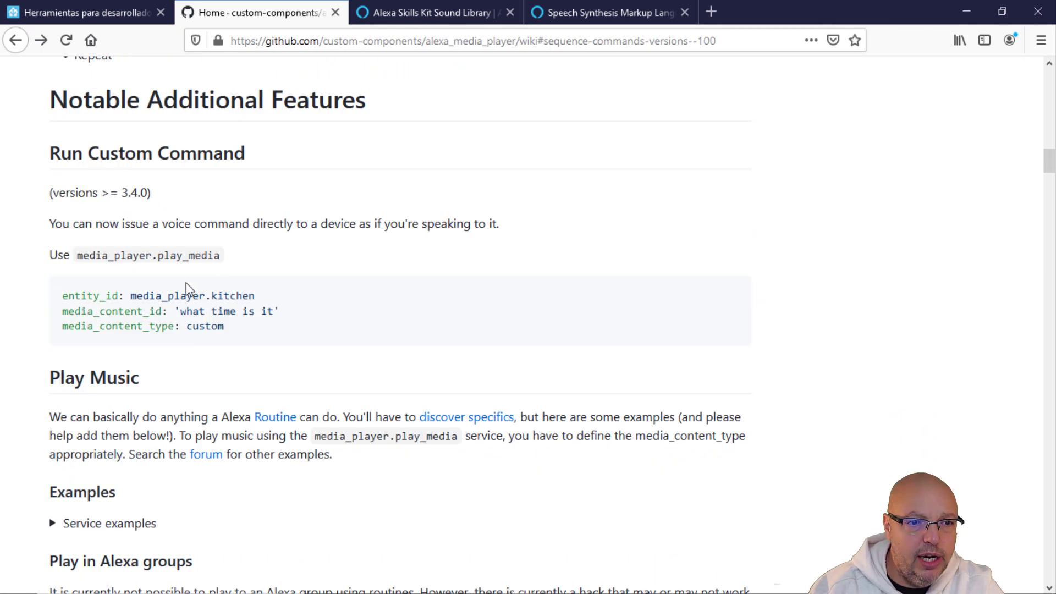
left_click_drag(65, 294, 286, 340)
key("ctrl+c")
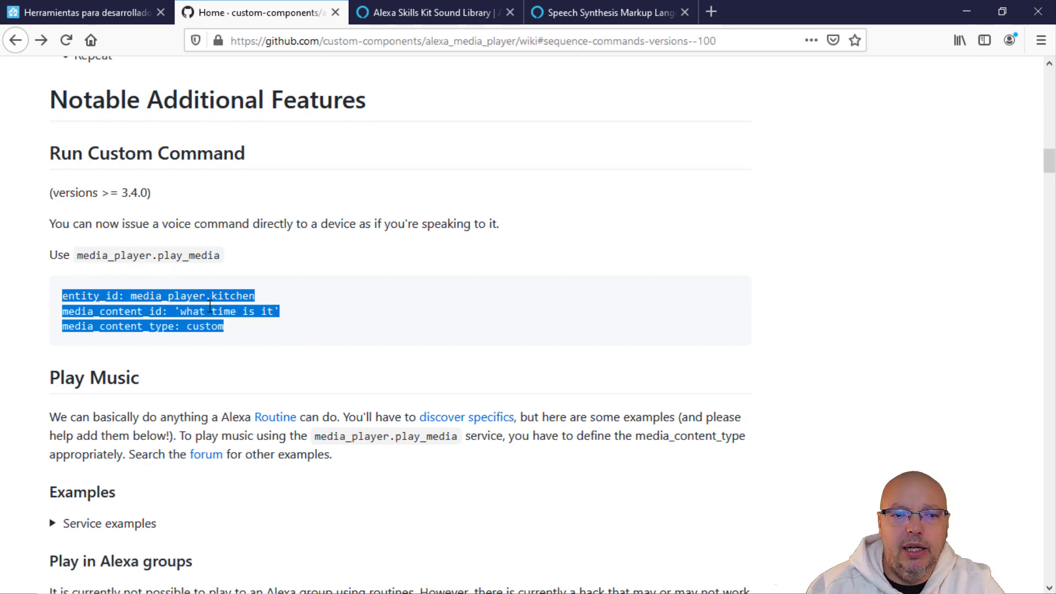
left_click(205, 298)
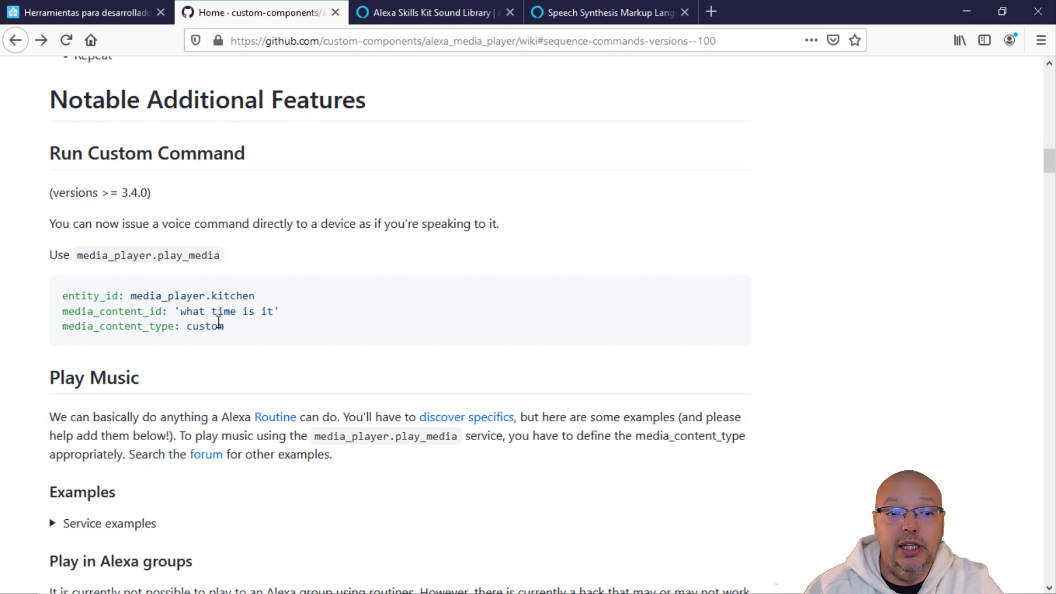
Step: Switch to the Home Assistant developer tools and paste the copied custom command example as the play_media service data
key("ctrl+shift+Tab")
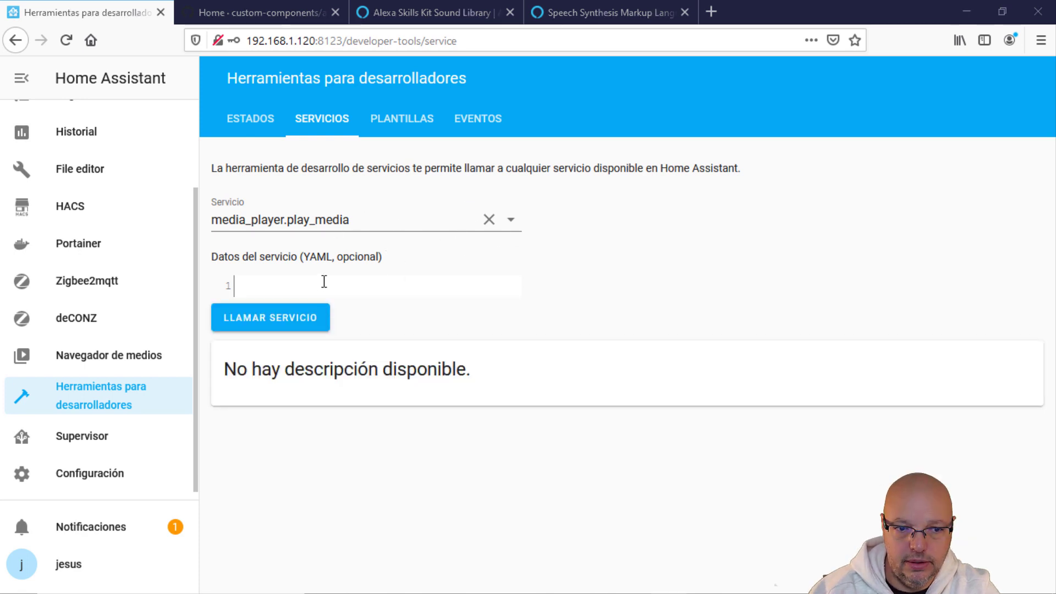
left_click(324, 283)
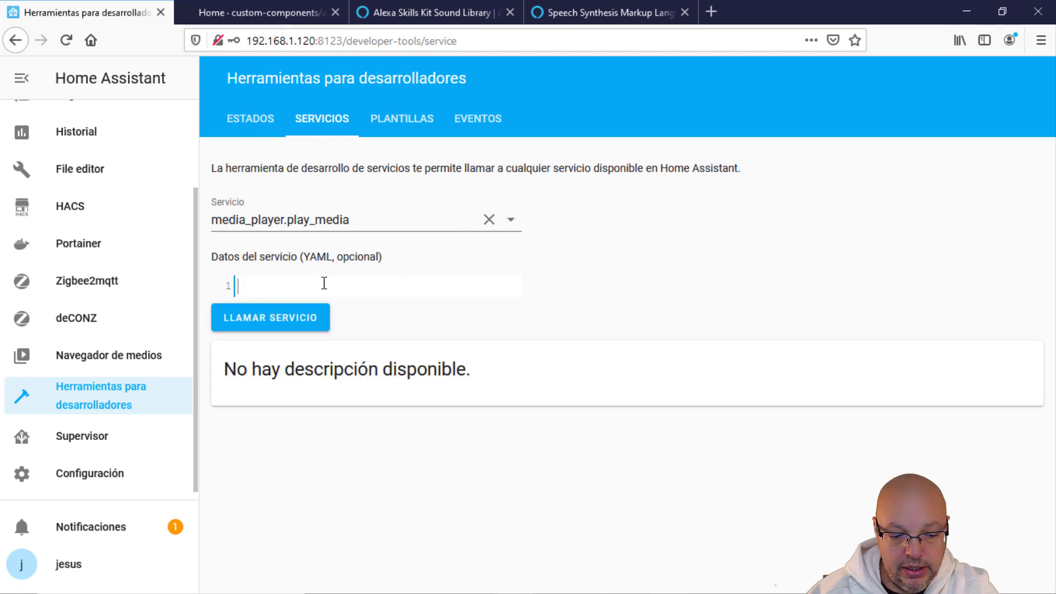
key("ctrl+v")
Step: Set the entity_id to media_player.echo_dot_habitacion and call the media_player.play_media service
left_click(431, 286)
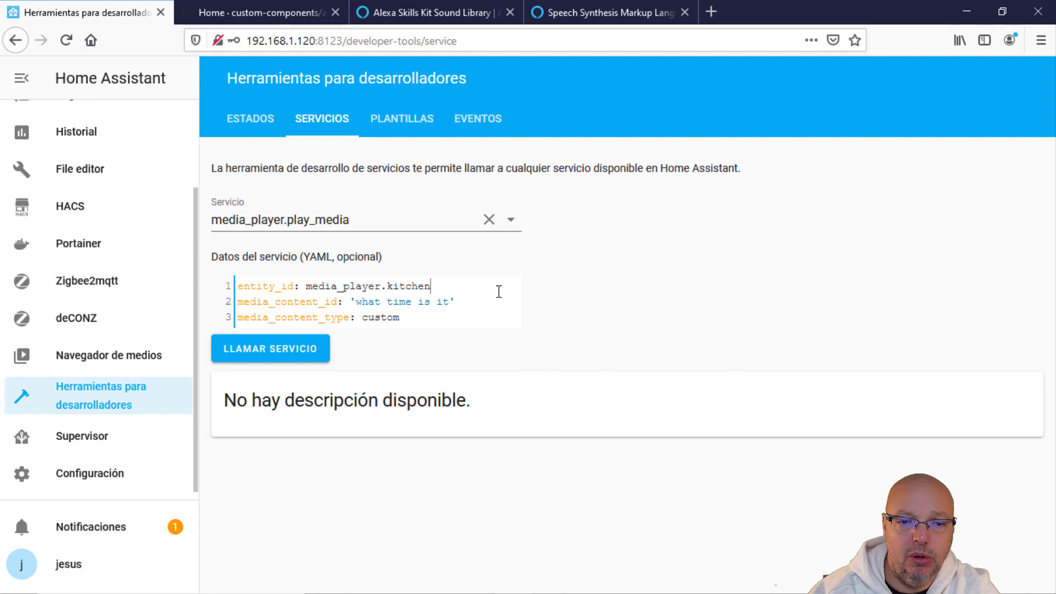
key("BackSpace")
key("BackSpace")
key("BackSpace")
key("BackSpace")
key("BackSpace")
key("BackSpace")
key("BackSpace")
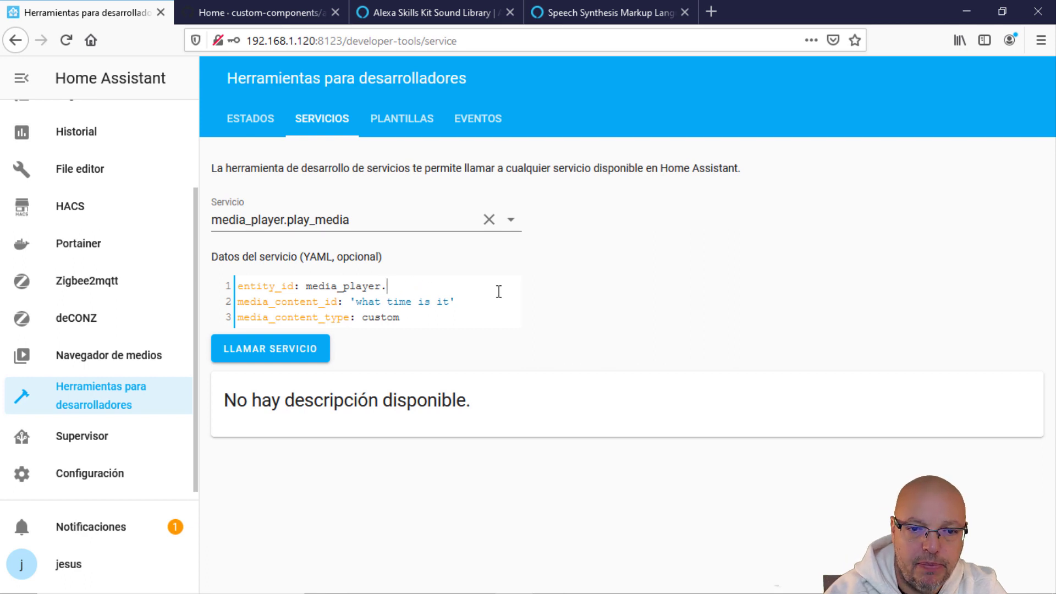
type("echo_dot")
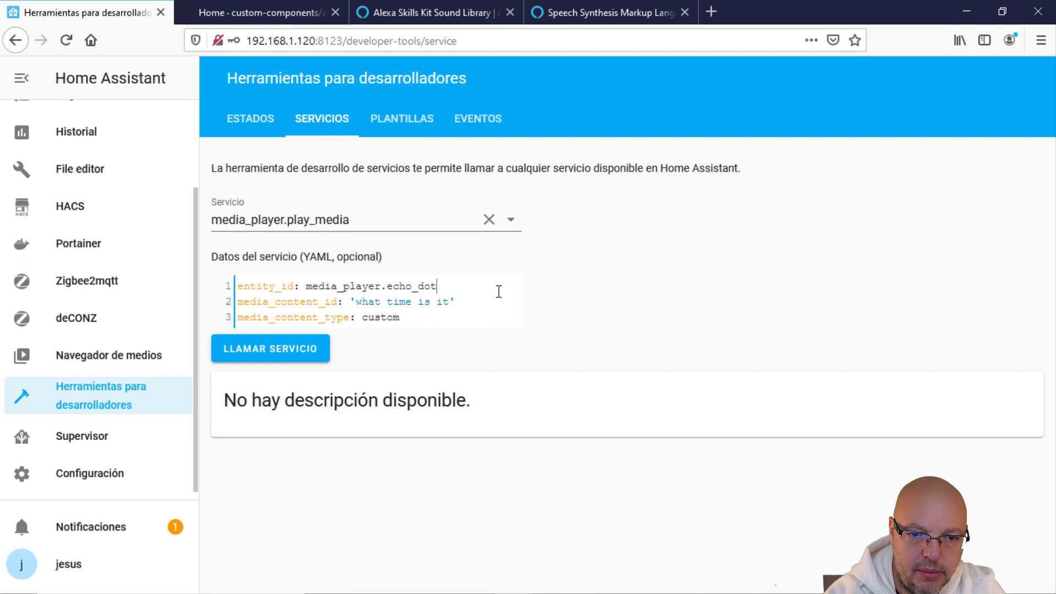
type("_habitacion")
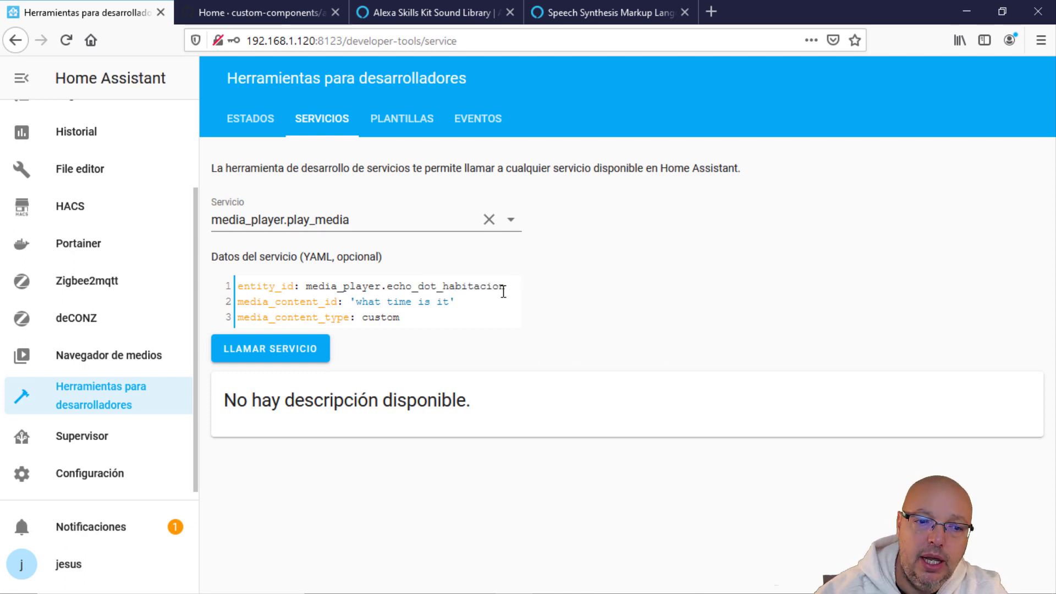
left_click(311, 352)
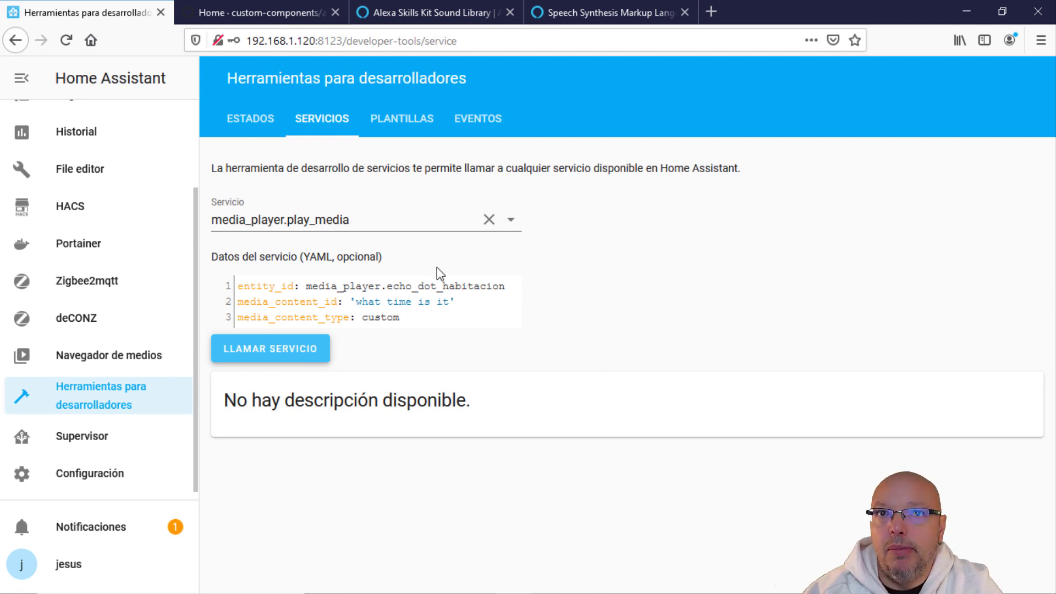
Step: Review the wiki's Run Custom Command example again and return to the Home Assistant developer tools
left_click(264, 12)
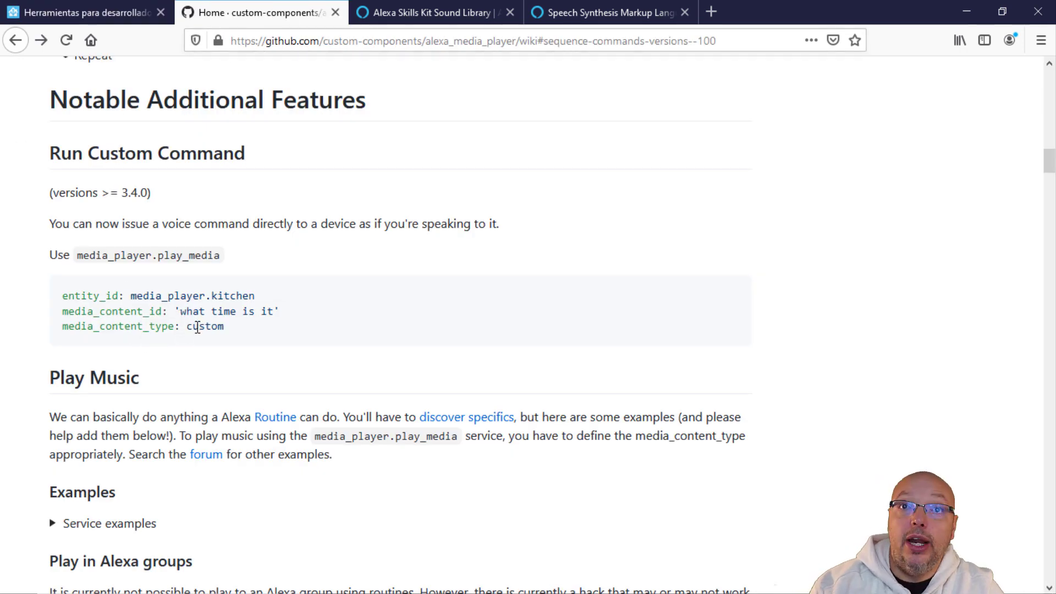
left_click(135, 14)
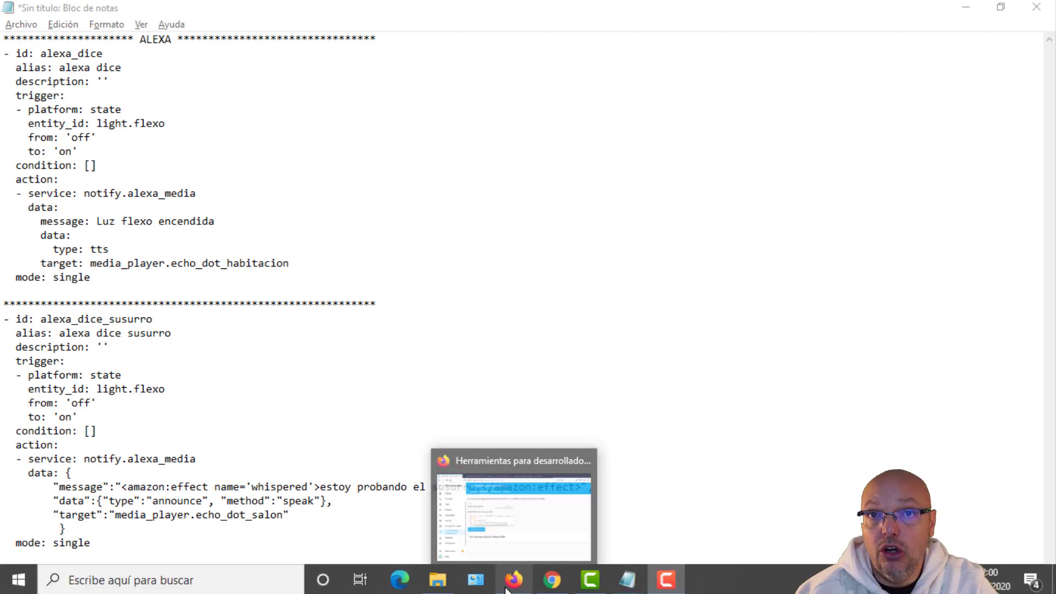
Step: Switch from Notepad to Firefox and view the introduction of the Speech Synthesis Markup Language (SSML) Reference
left_click(507, 586)
left_click(610, 12)
scroll(588, 138, "up", 6)
scroll(585, 181, "up", 10)
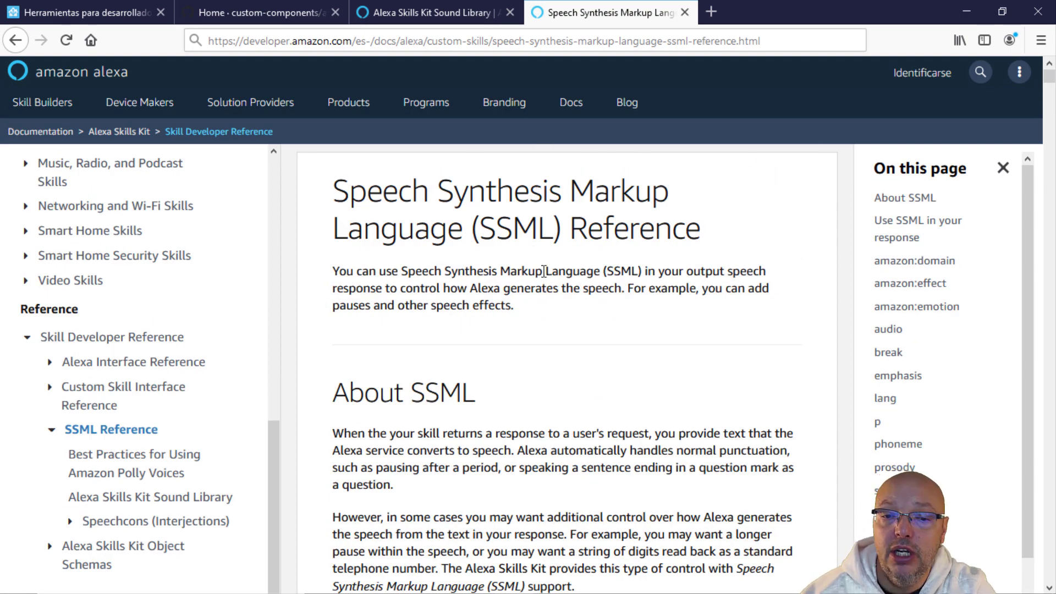
Step: Review the list of supported SSML tags in the Speech Synthesis Markup Language (SSML) Reference
scroll(543, 271, "down", 6)
scroll(544, 271, "down", 15)
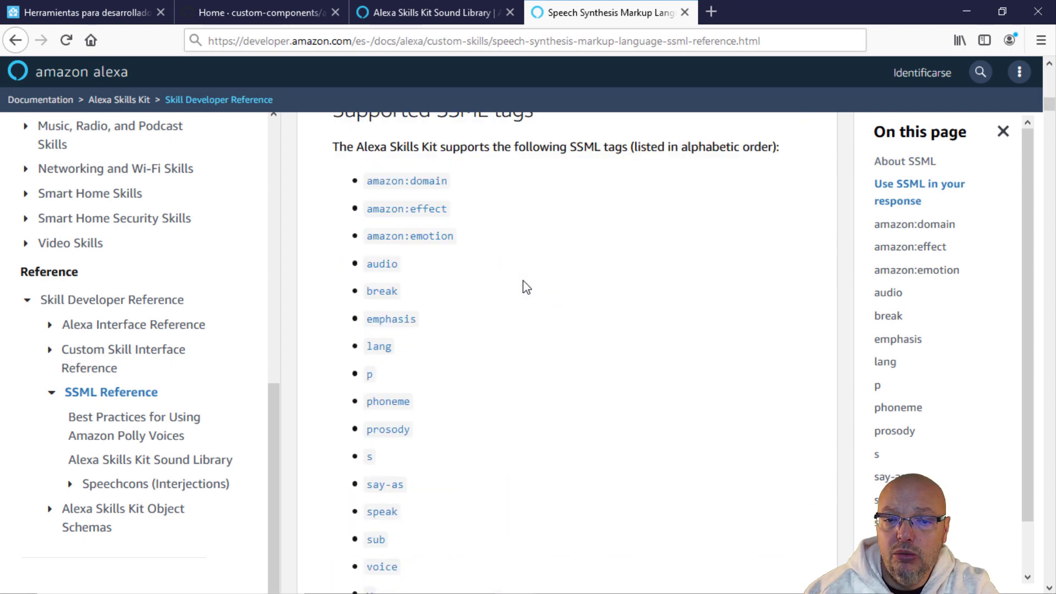
scroll(524, 283, "up", 4)
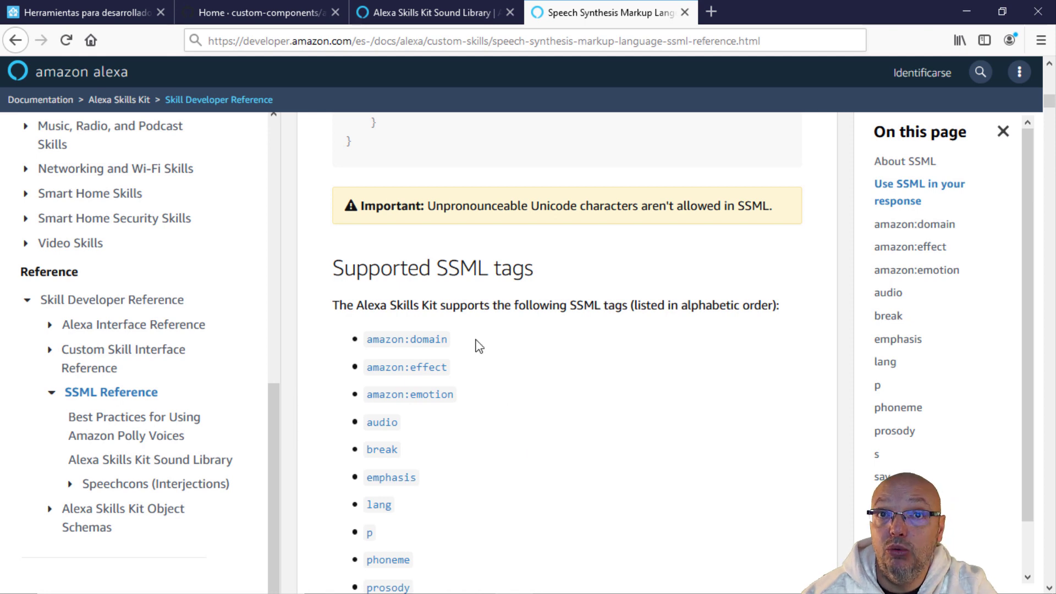
Step: Switch to Notepad and copy the message, data and target lines of the alexa_dice_susurro automation
mouse_move(642, 576)
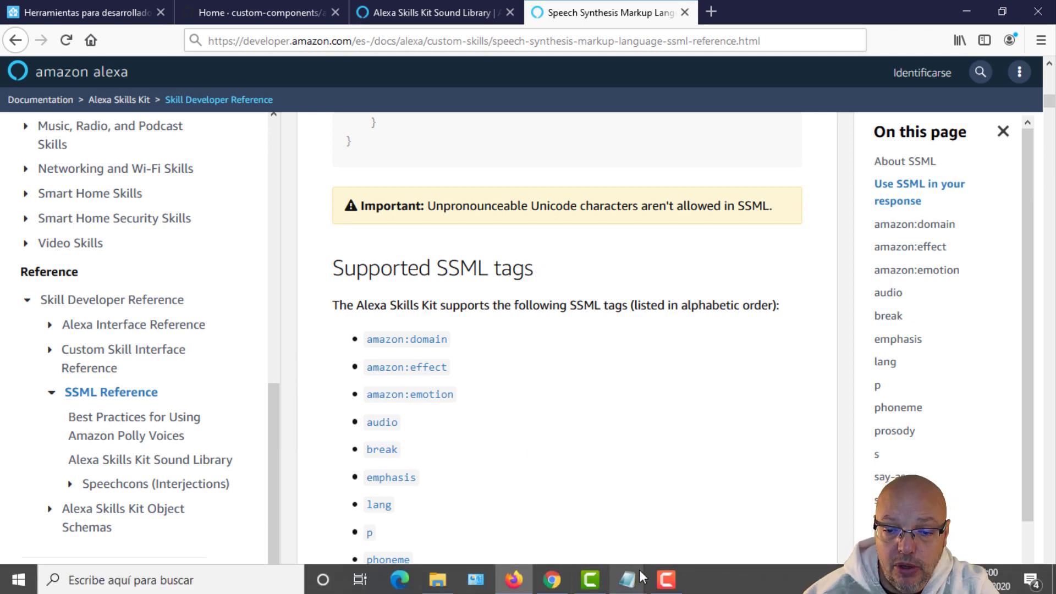
left_click(792, 530)
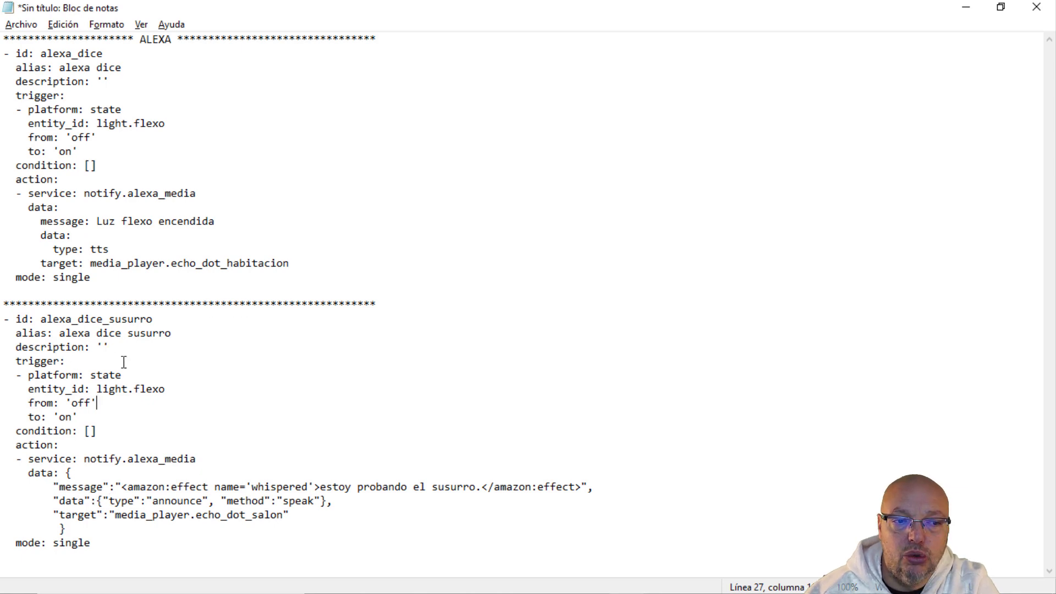
left_click_drag(55, 487, 292, 519)
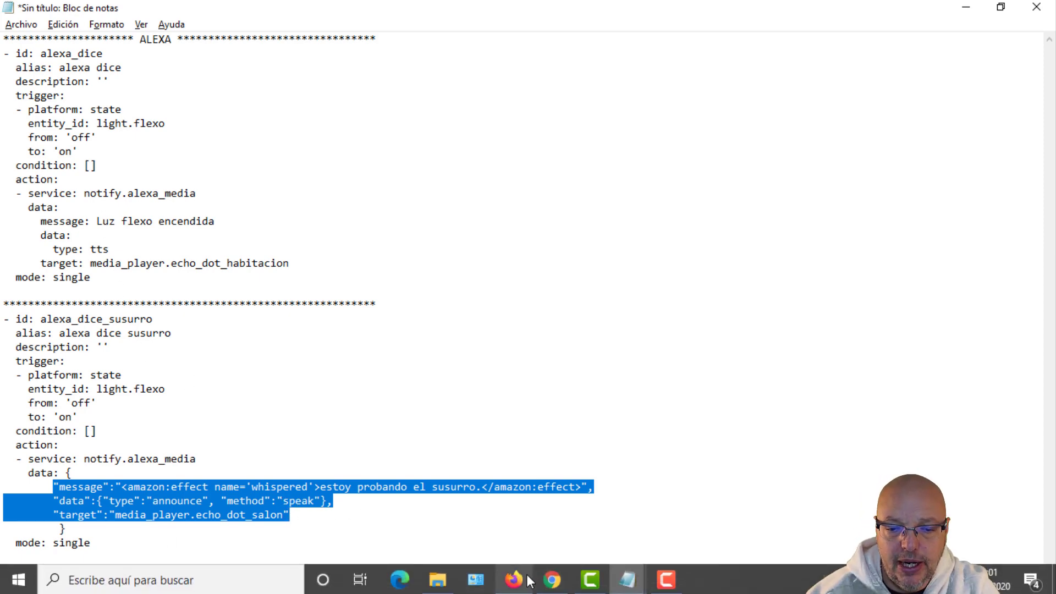
Step: Switch to Firefox and replace the notify.alexa_media service data in the Home Assistant developer tools with the copied whisper message lines
left_click(519, 580)
left_click(82, 13)
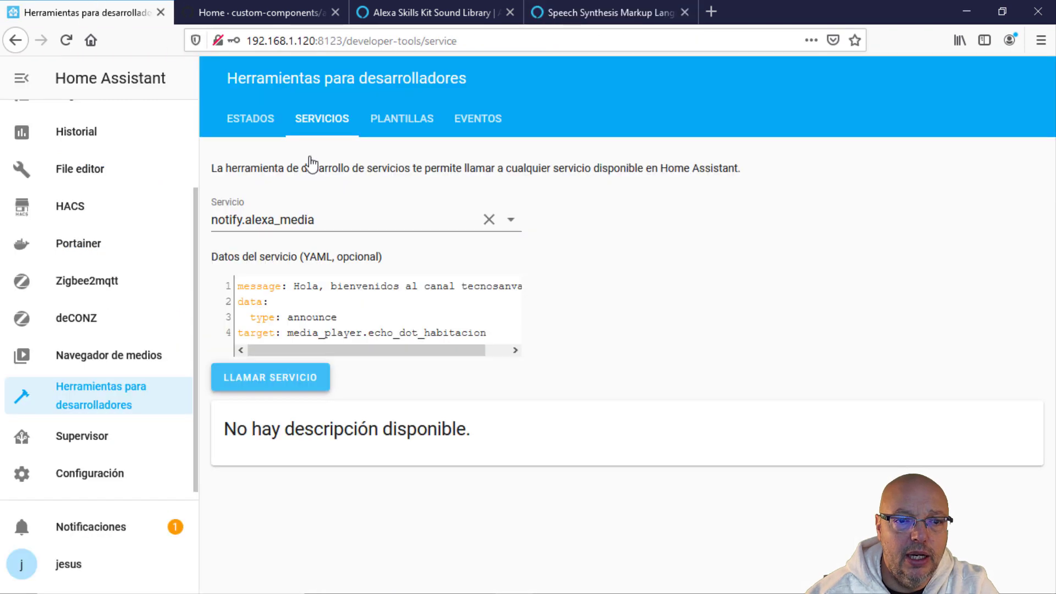
left_click(354, 214)
key("Escape")
key("Escape")
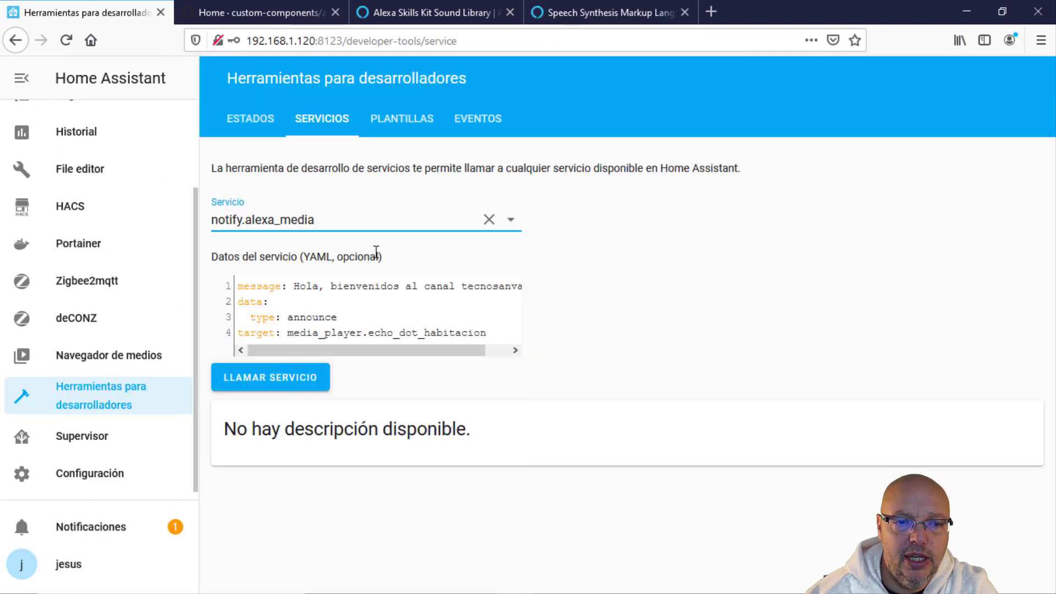
left_click_drag(233, 285, 483, 378)
key("ctrl+v")
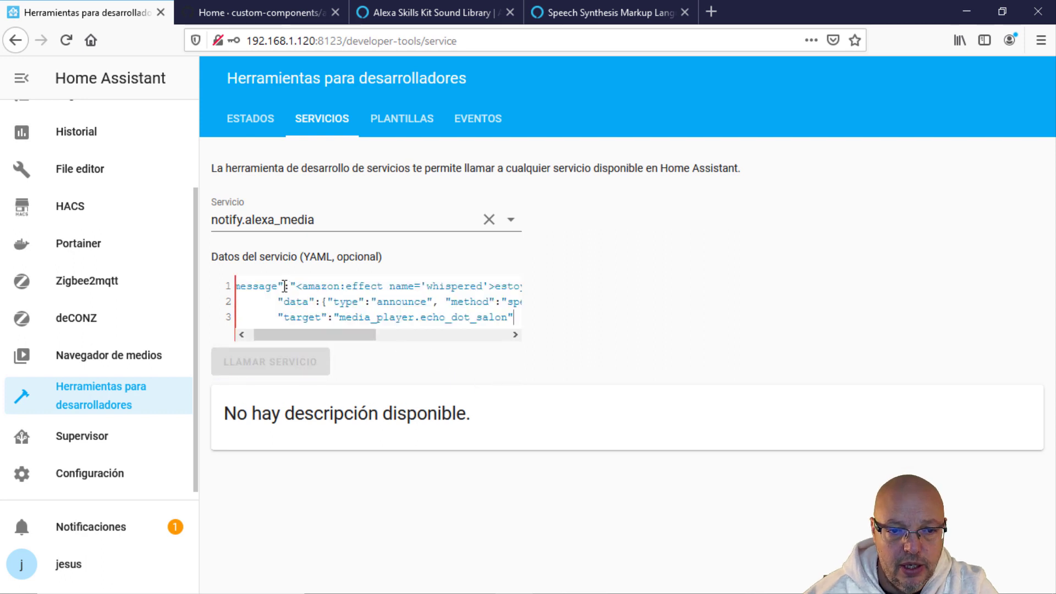
Step: Add an opening brace on its own line above "message" and remove the indentation before the "data" and "target" lines
left_click(238, 288)
key("Left")
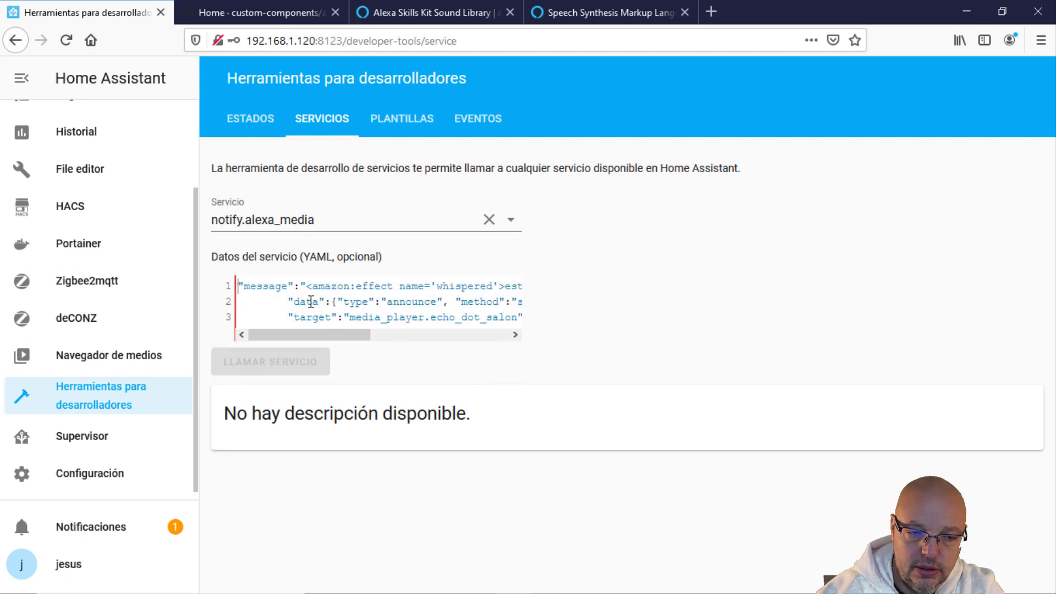
key("Return")
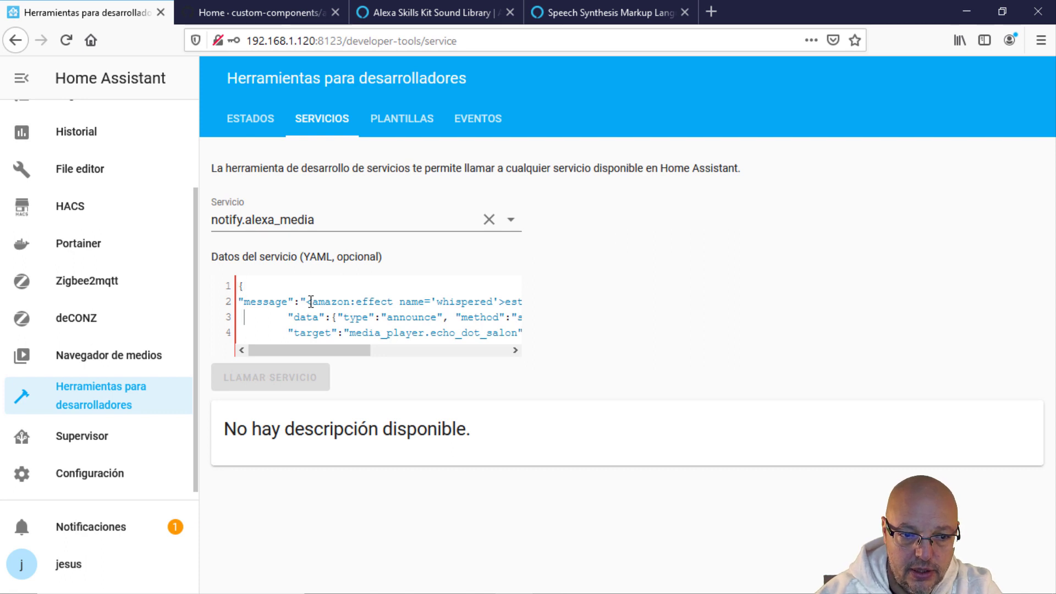
key("Delete")
key("Delete")
key("Delete")
key("Delete")
key("Delete")
key("Delete")
key("Delete")
key("Delete")
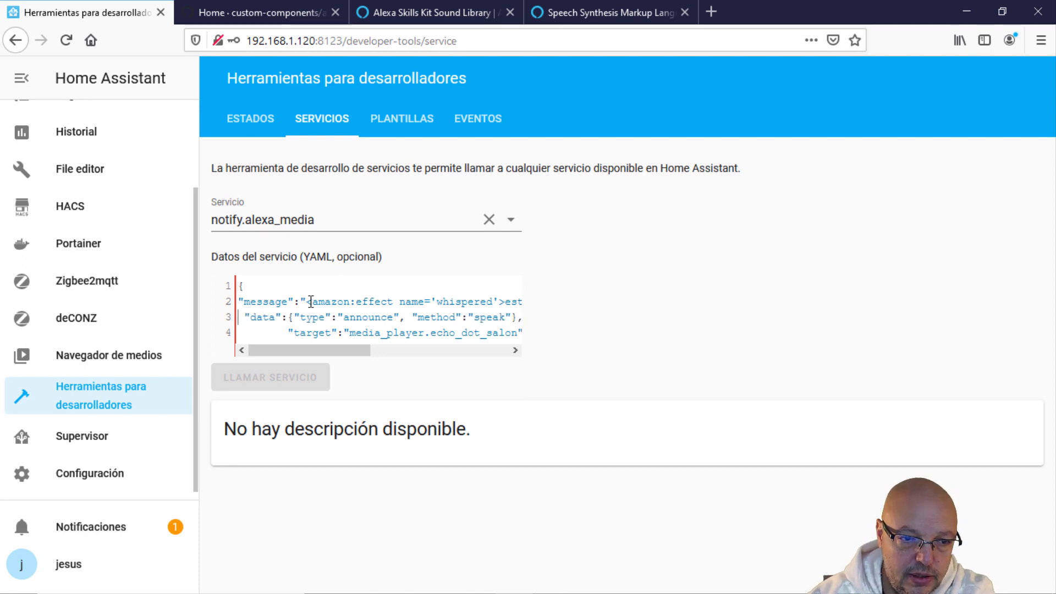
key("Delete")
type("\"")
key("Down")
key("Left")
key("Delete")
key("Delete")
key("Delete")
key("Delete")
key("Delete")
key("Delete")
key("Delete")
key("Delete")
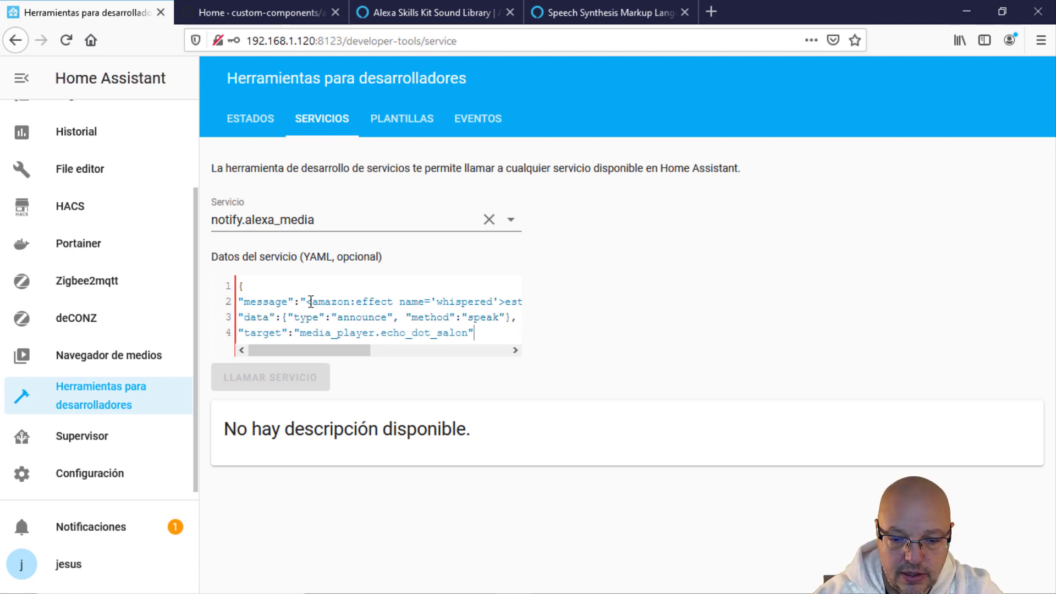
Step: Close the service data with a brace on a new last line and call the notify.alexa_media service
key("End")
key("Return")
type("}")
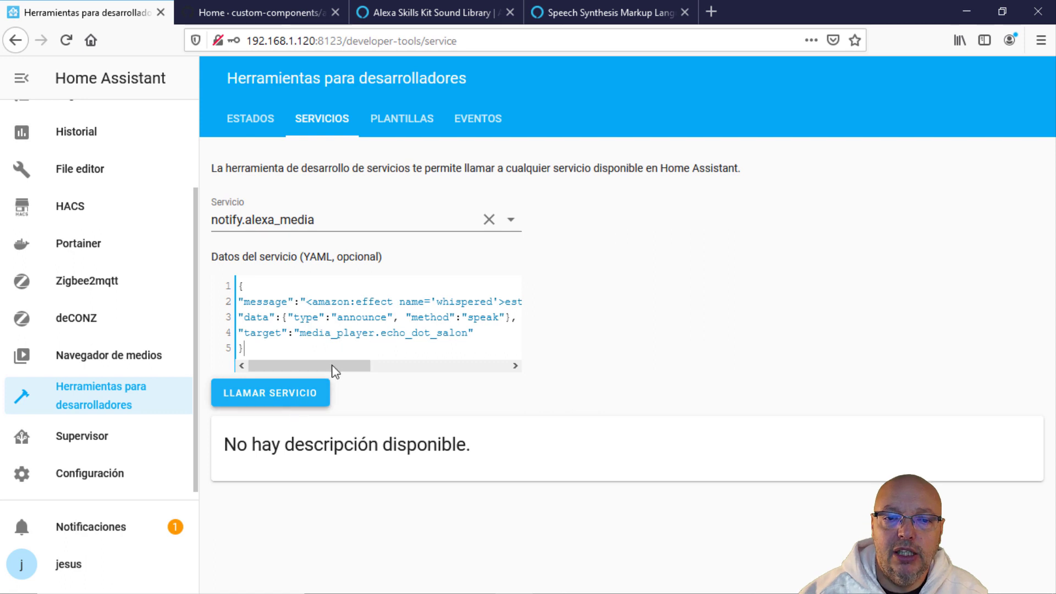
left_click_drag(338, 366, 447, 365)
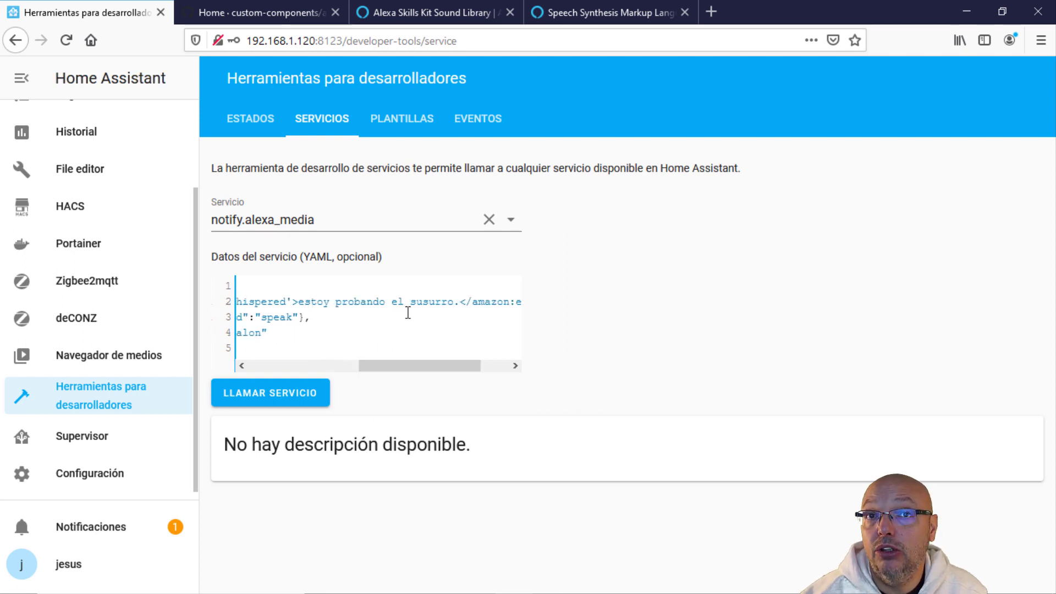
left_click(290, 392)
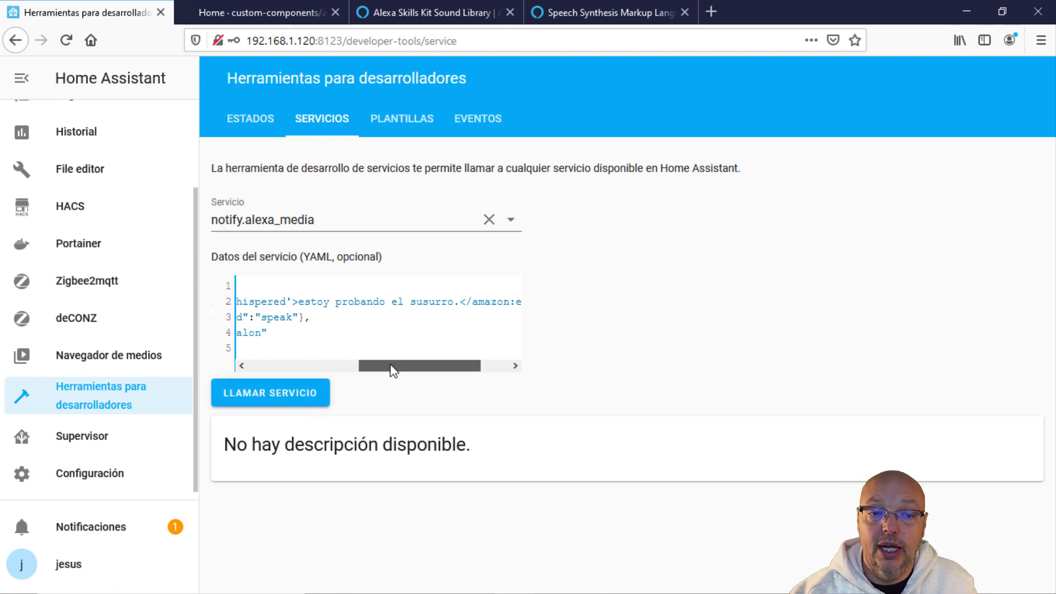
left_click_drag(408, 365, 231, 370)
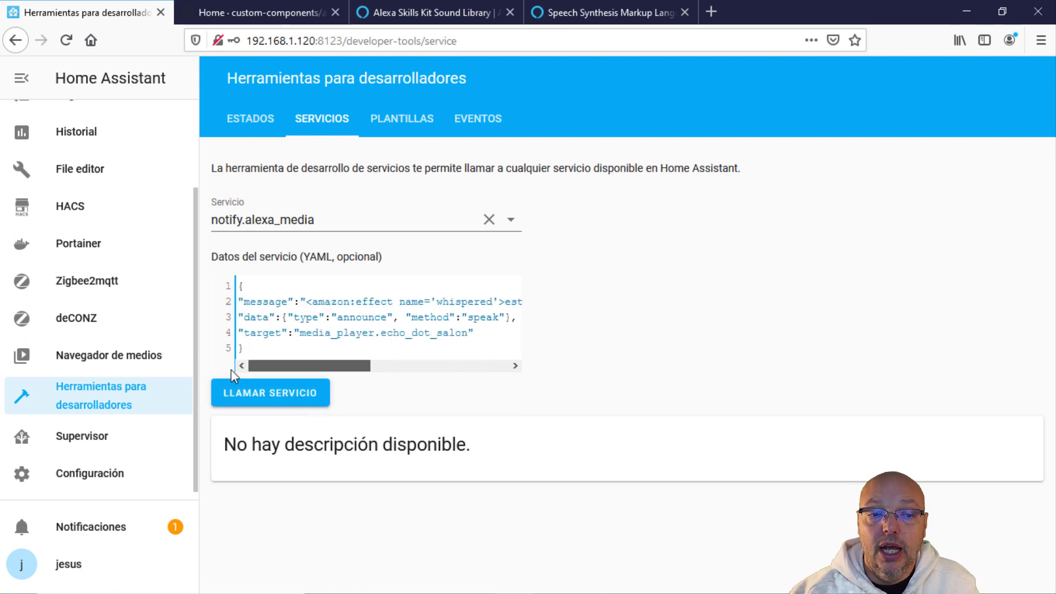
left_click(288, 395)
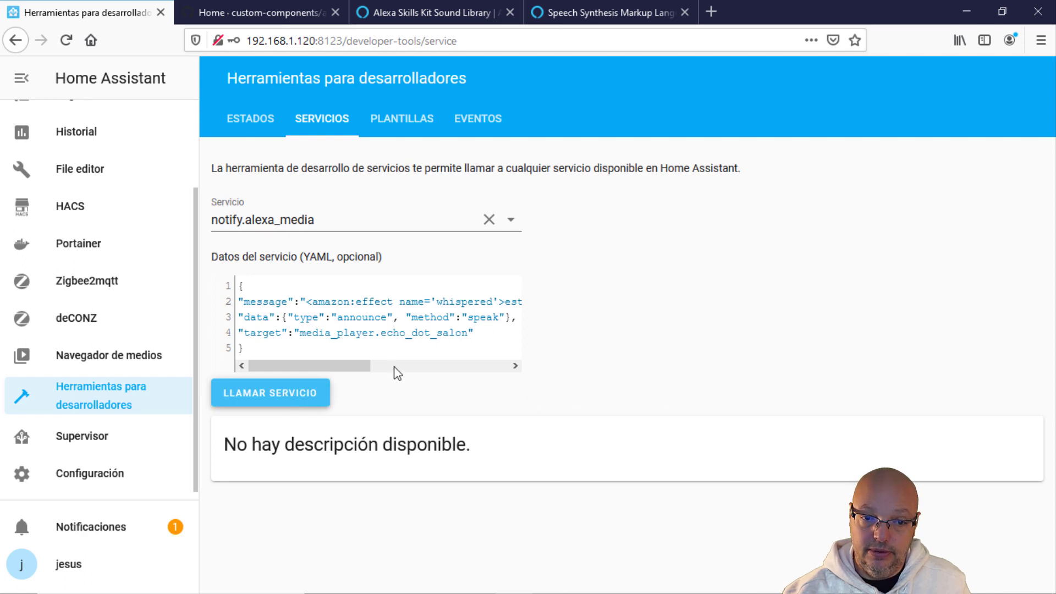
Step: Set the target to media_player.echo_dot_habitacion and call the notify.alexa_media service with the whispered message
left_click(436, 335)
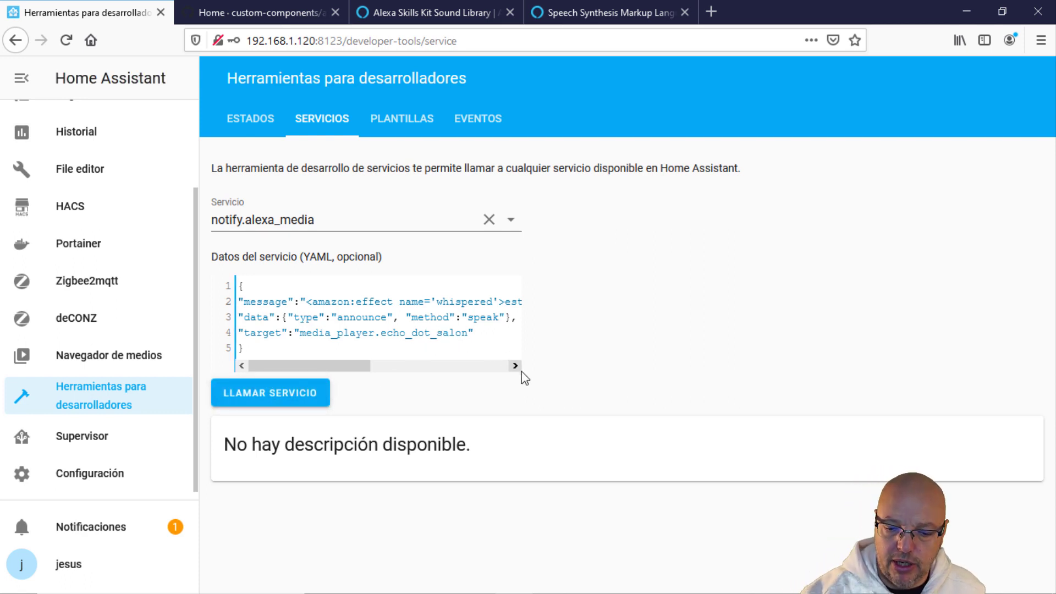
key("Delete")
key("Delete")
type("habitacion")
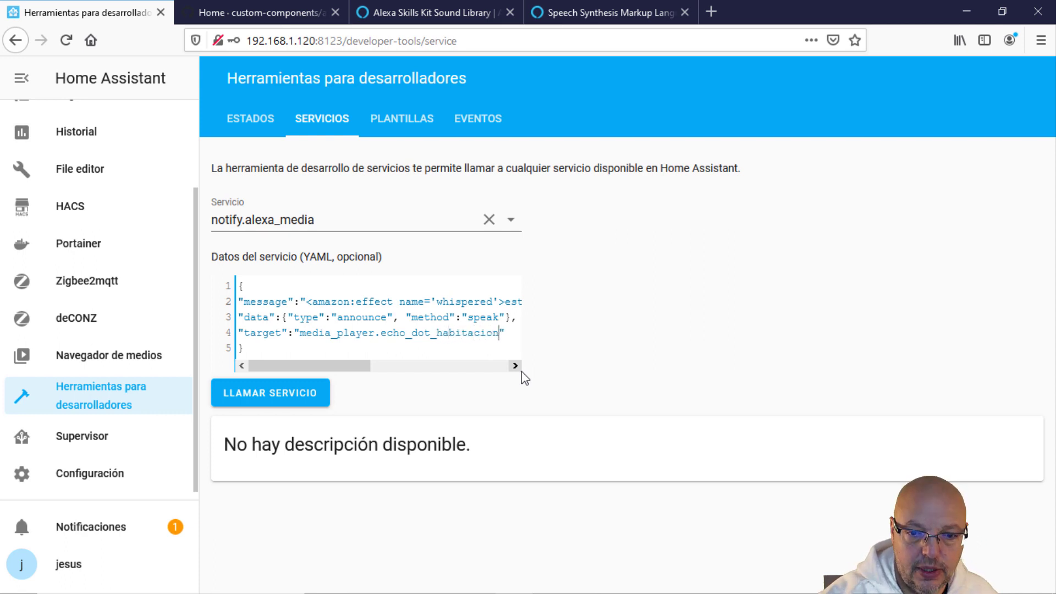
left_click(259, 398)
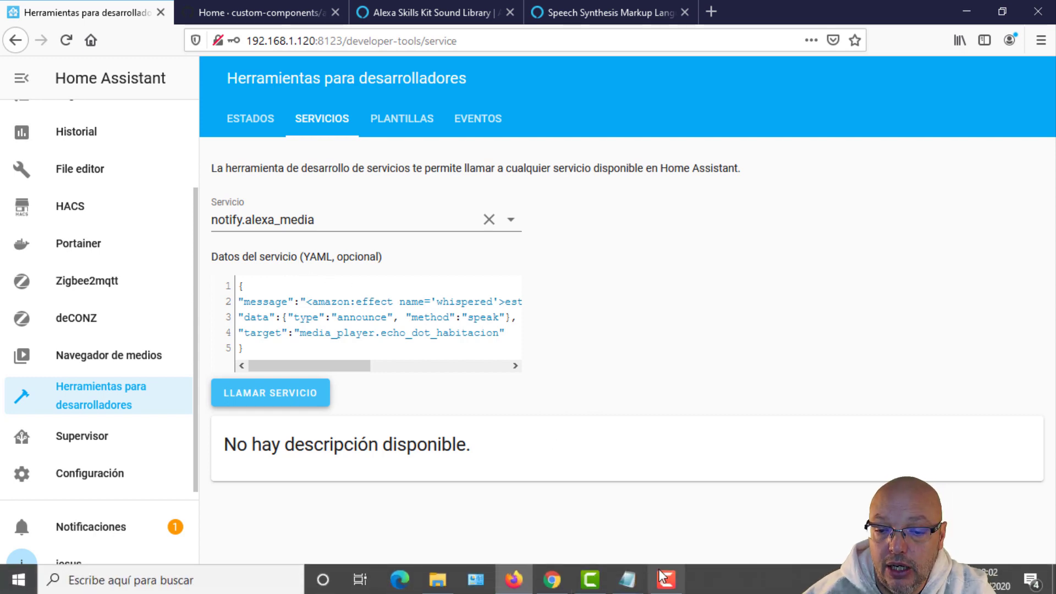
Step: Recheck the whisper automation in Notepad, then switch to Firefox and review the Play sounds examples in the alexa_media_player wiki
left_click(627, 580)
left_click(780, 514)
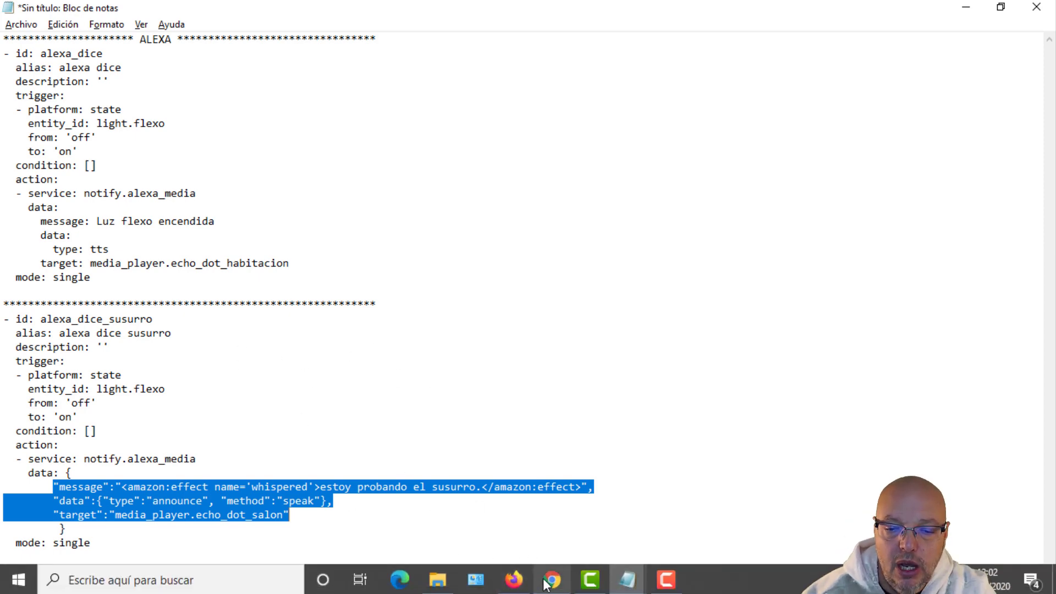
left_click(515, 580)
left_click(218, 8)
scroll(222, 242, "up", 2)
scroll(220, 235, "up", 20)
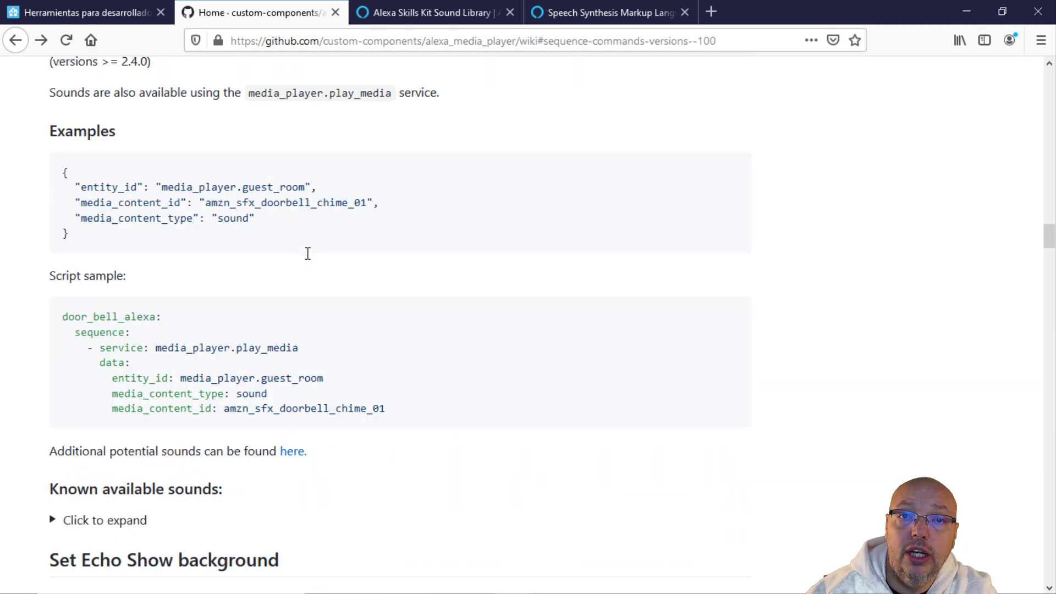
scroll(283, 254, "up", 4)
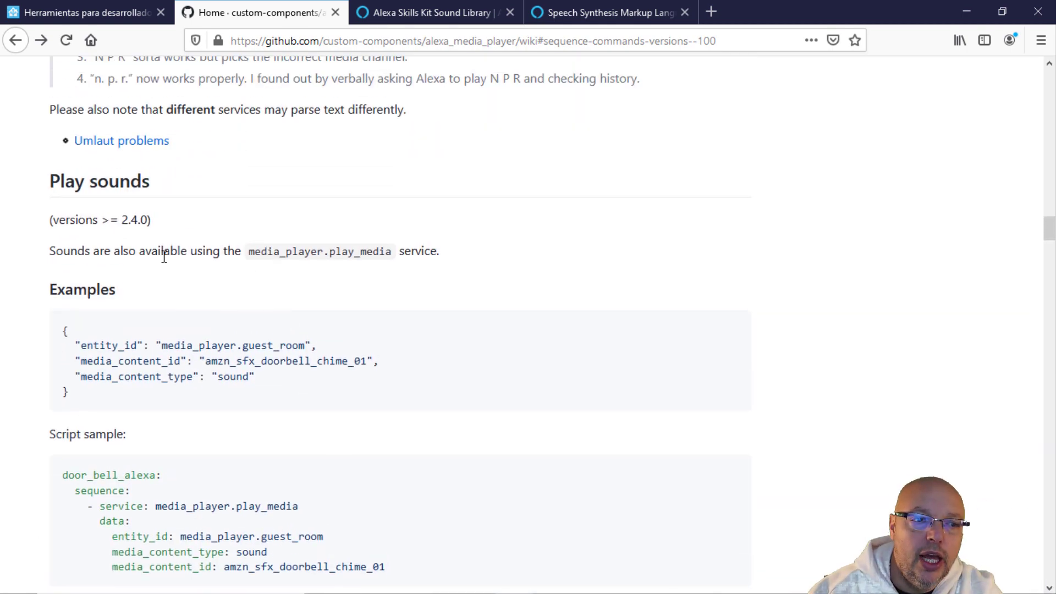
scroll(145, 273, "down", 3)
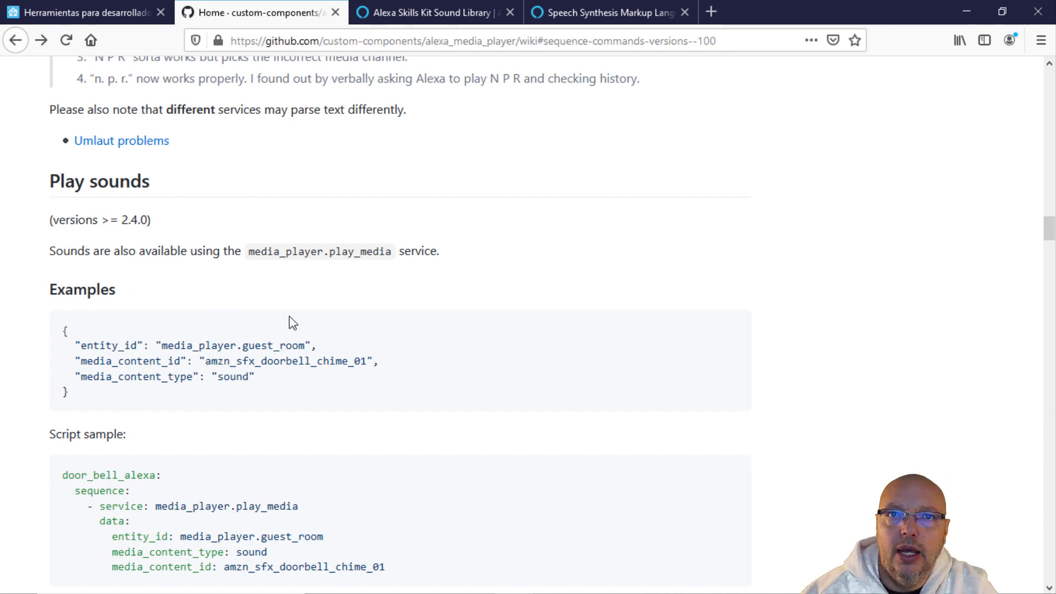
Step: Go to the Alexa Skills Kit Sound Library page and search its available sounds for "siren"
left_click(462, 16)
scroll(520, 412, "up", 5)
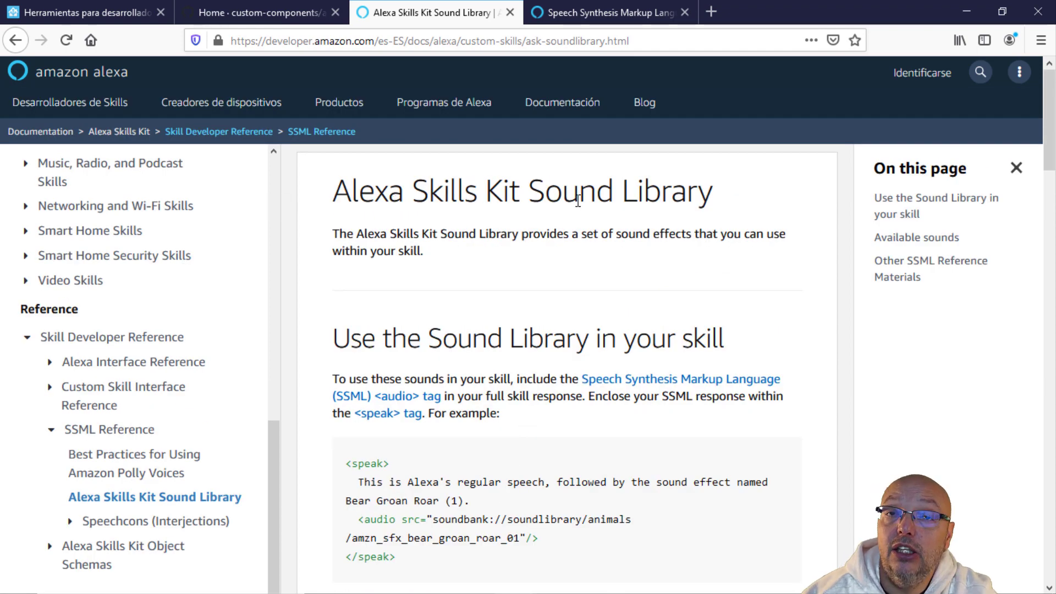
scroll(530, 287, "down", 10)
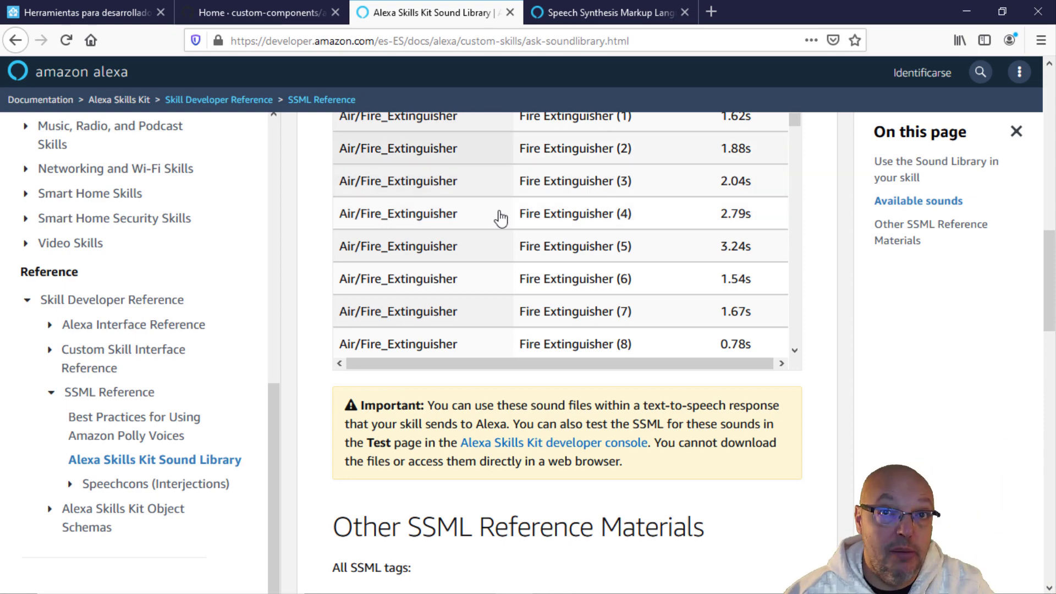
scroll(512, 220, "up", 6)
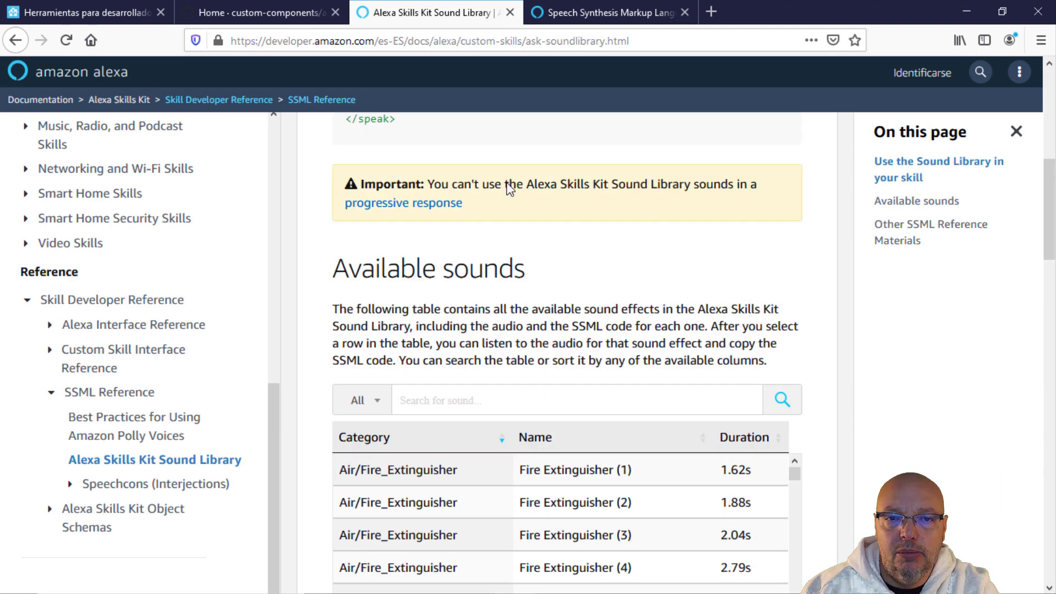
scroll(469, 314, "down", 3)
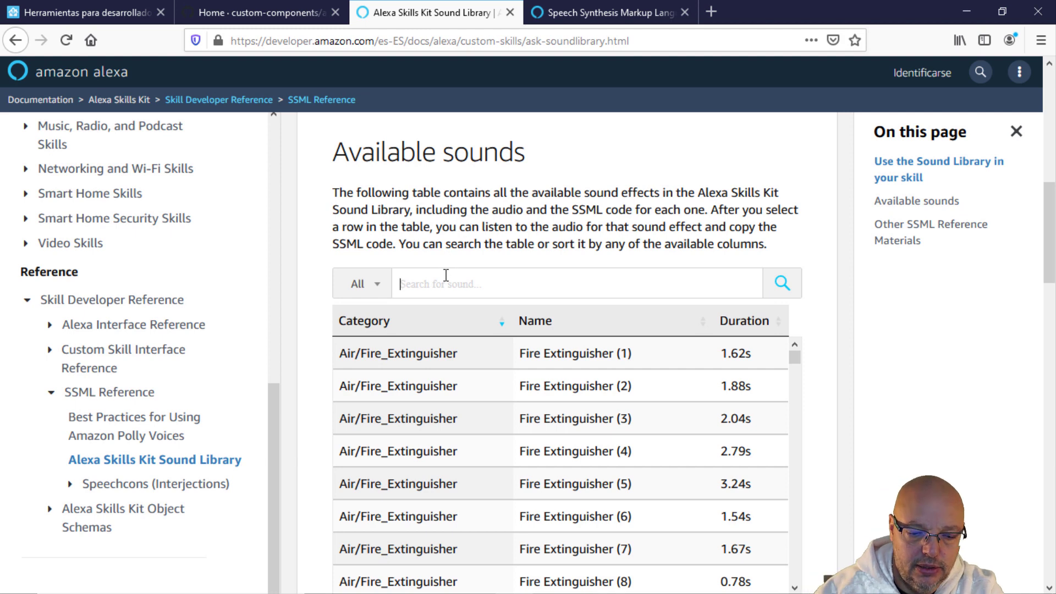
type("siren")
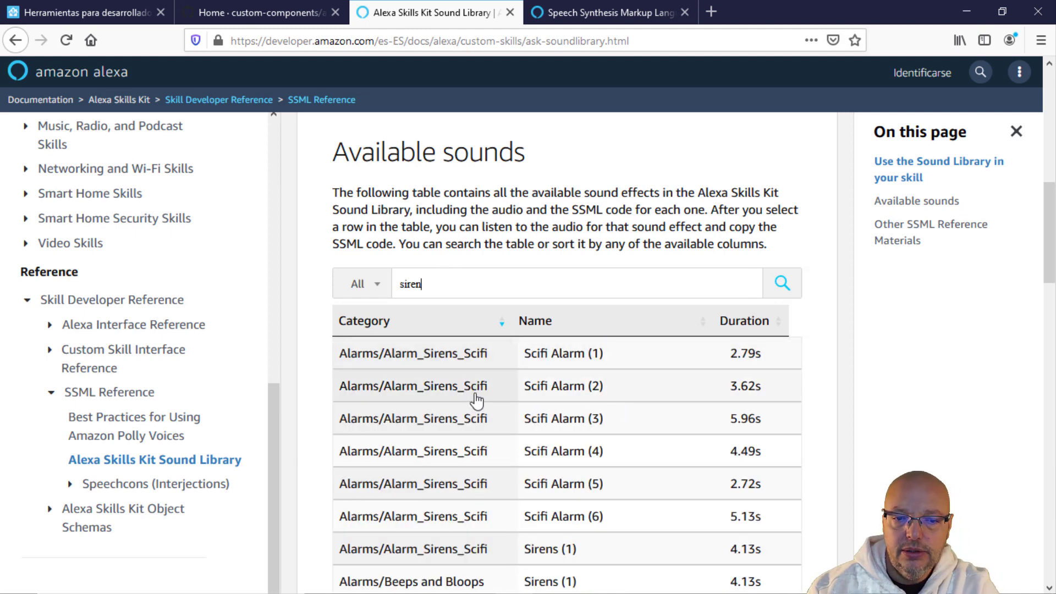
scroll(476, 401, "down", 3)
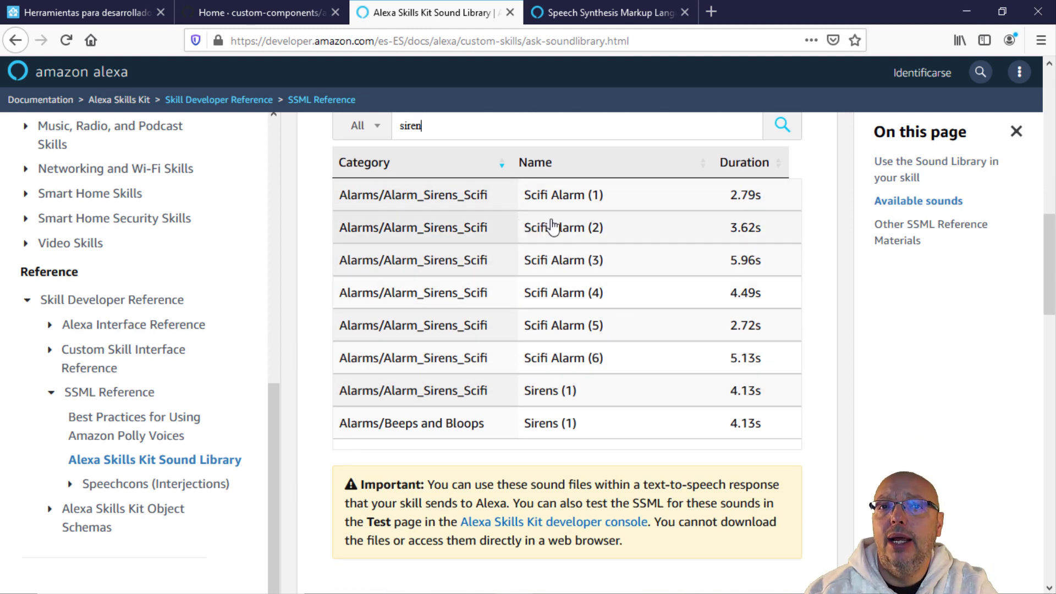
Step: Expand the Scifi Alarm (1) sound entry and play its audio preview
left_click(482, 210)
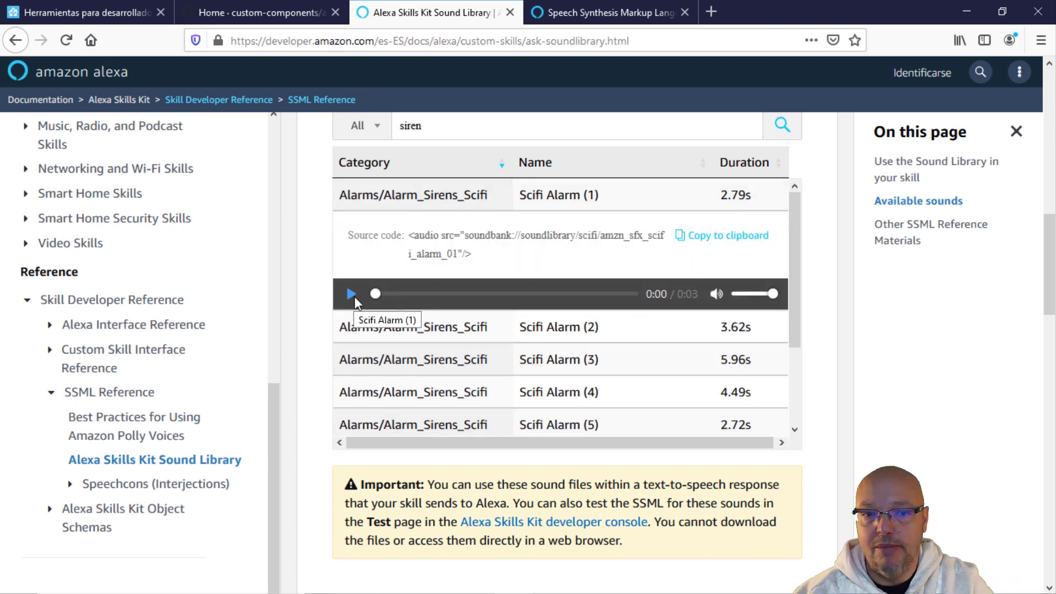
left_click(352, 295)
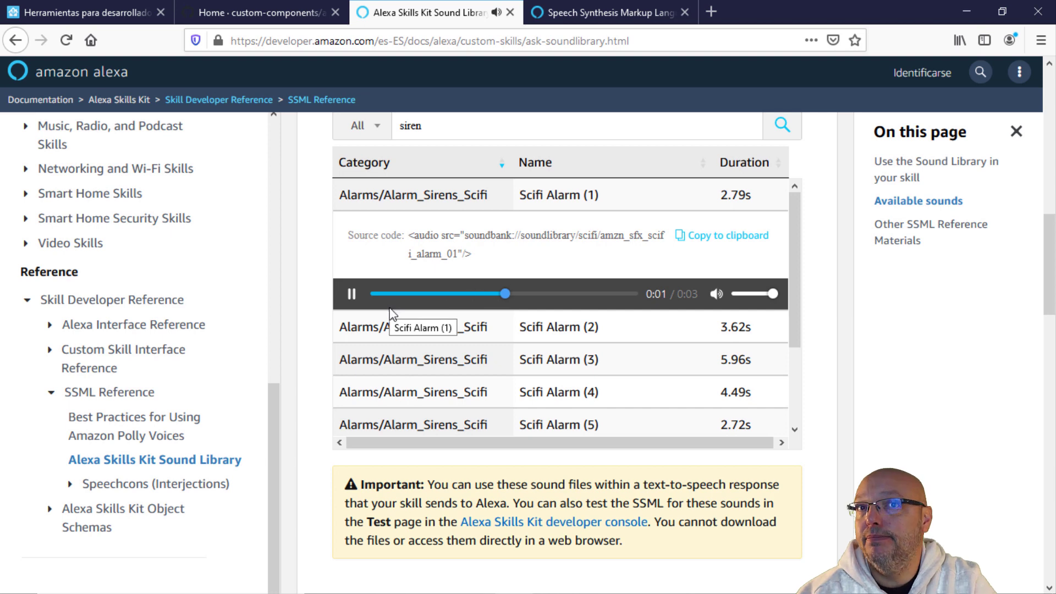
left_click(350, 294)
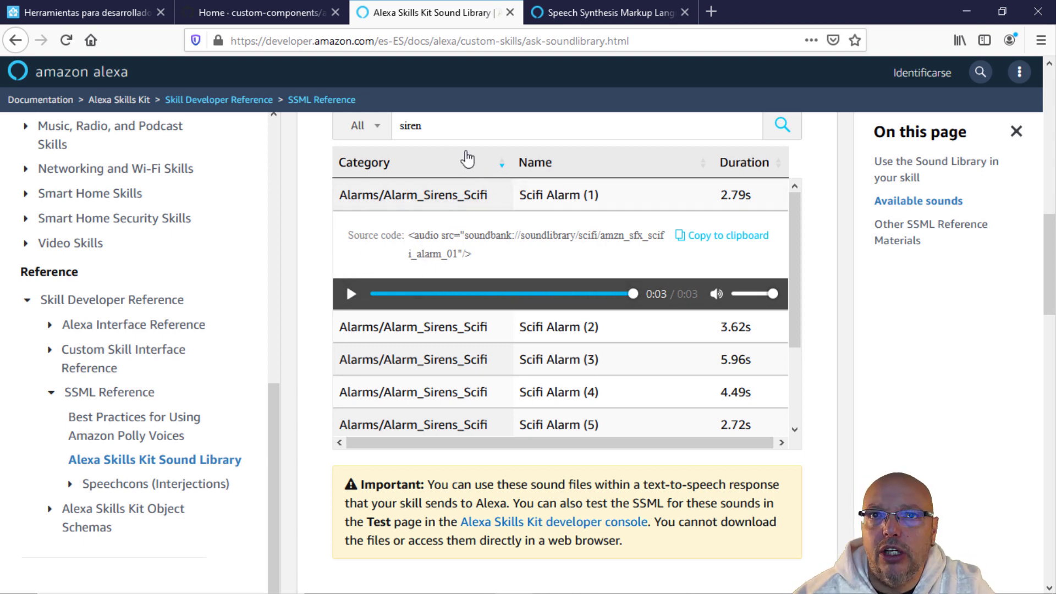
Step: Return to Home Assistant's developer tools and select the media_player.play_media service
left_click(136, 12)
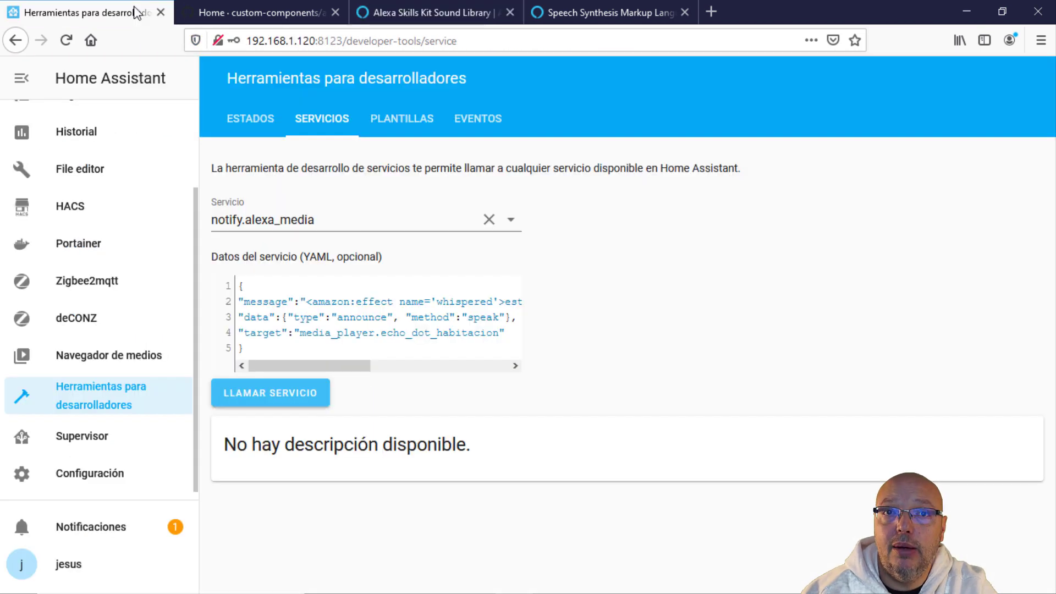
left_click(314, 220)
scroll(324, 341, "down", 10)
scroll(323, 350, "down", 20)
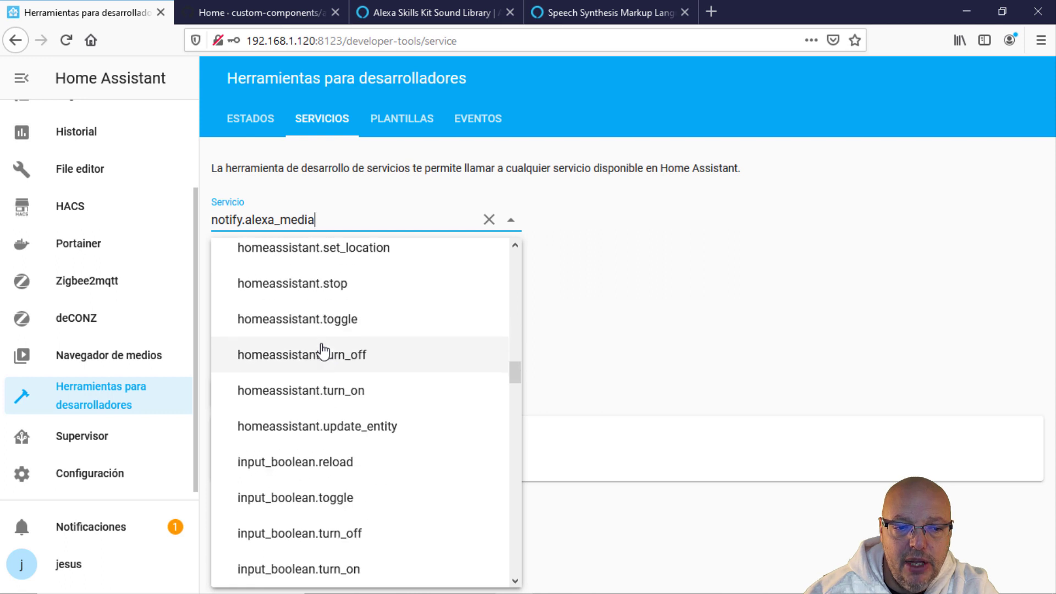
scroll(322, 352, "down", 7)
scroll(341, 371, "up", 2)
scroll(352, 380, "down", 4)
scroll(358, 381, "up", 4)
scroll(355, 377, "up", 4)
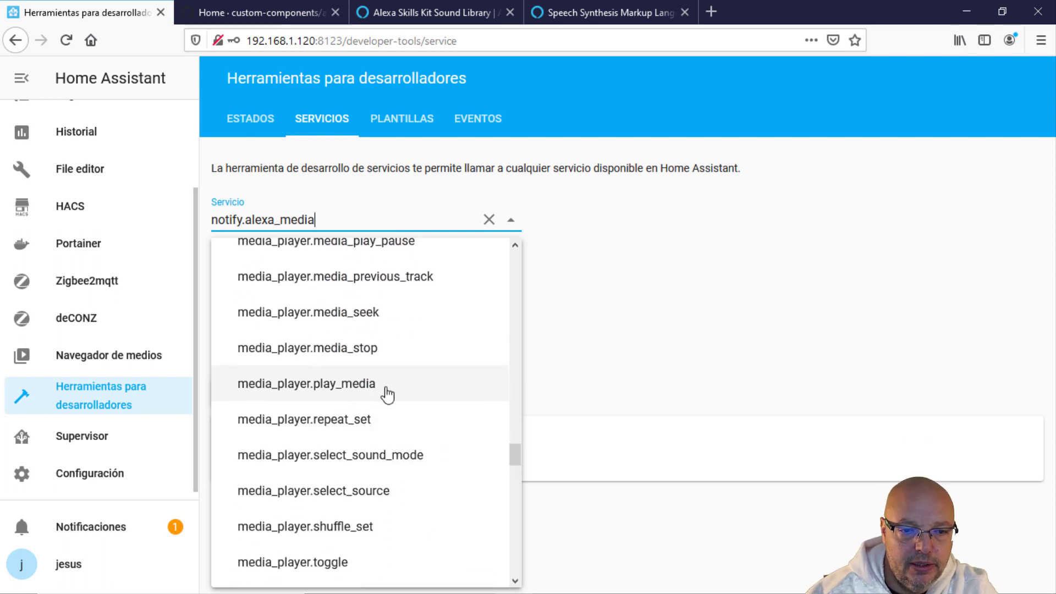
left_click(384, 386)
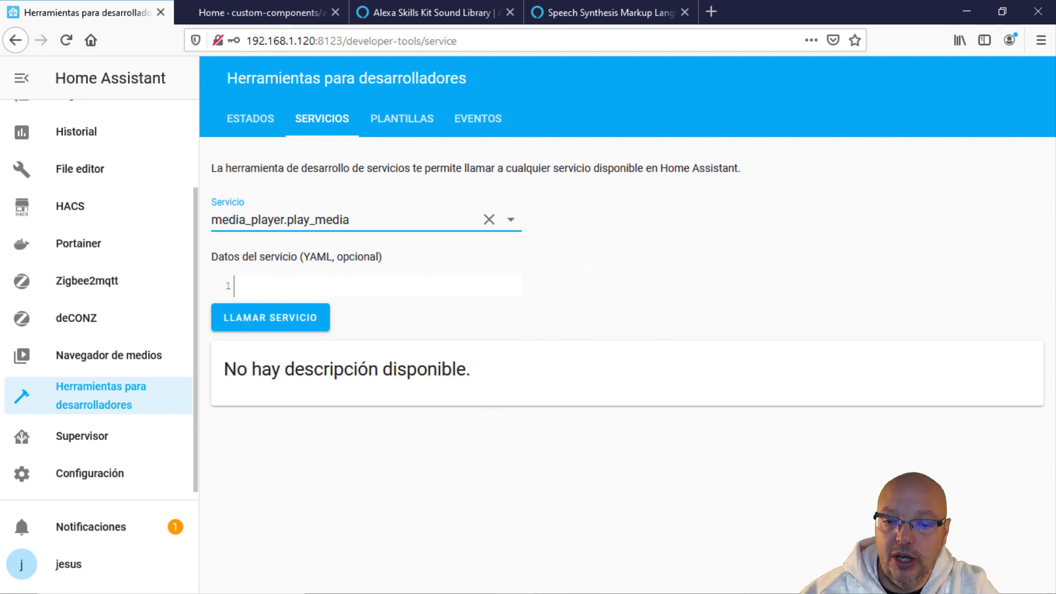
Step: Copy the Play sounds JSON example from the alexa_media_player wiki into the play_media service data
mouse_move(644, 586)
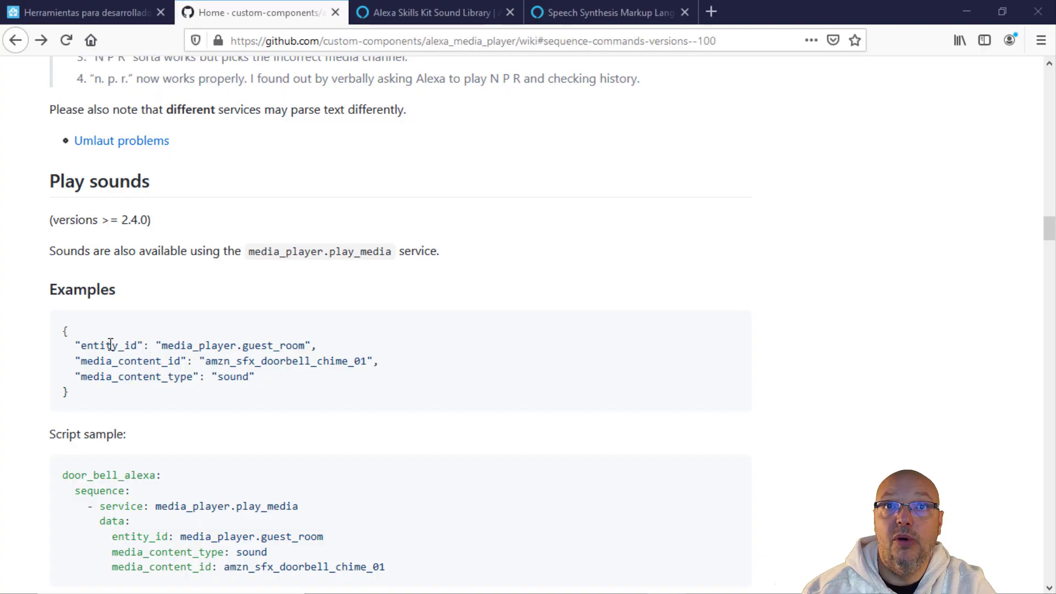
left_click_drag(66, 329, 168, 407)
left_click(110, 12)
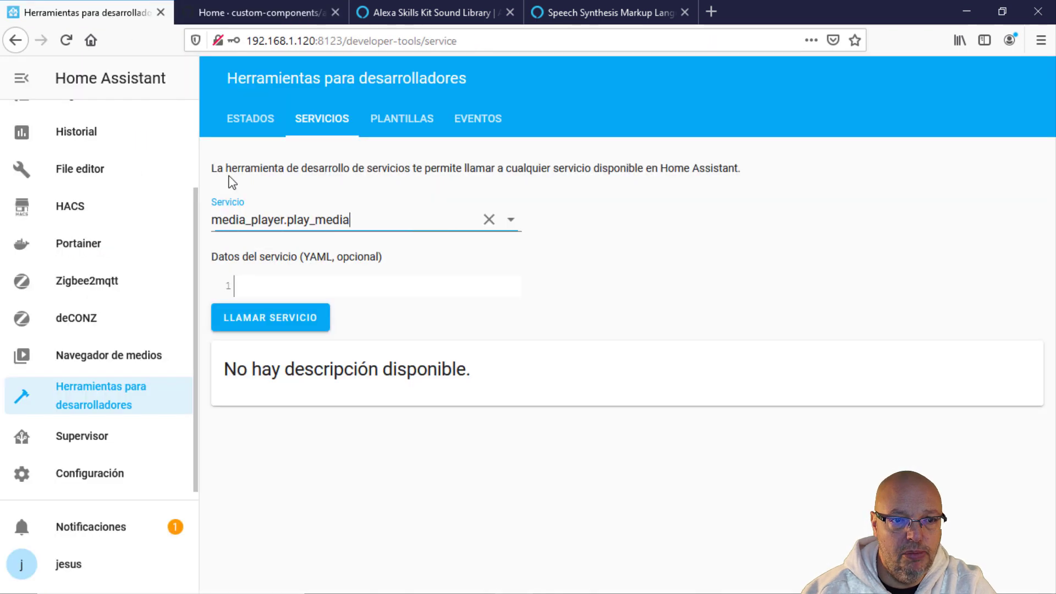
left_click(270, 290)
key("ctrl+v")
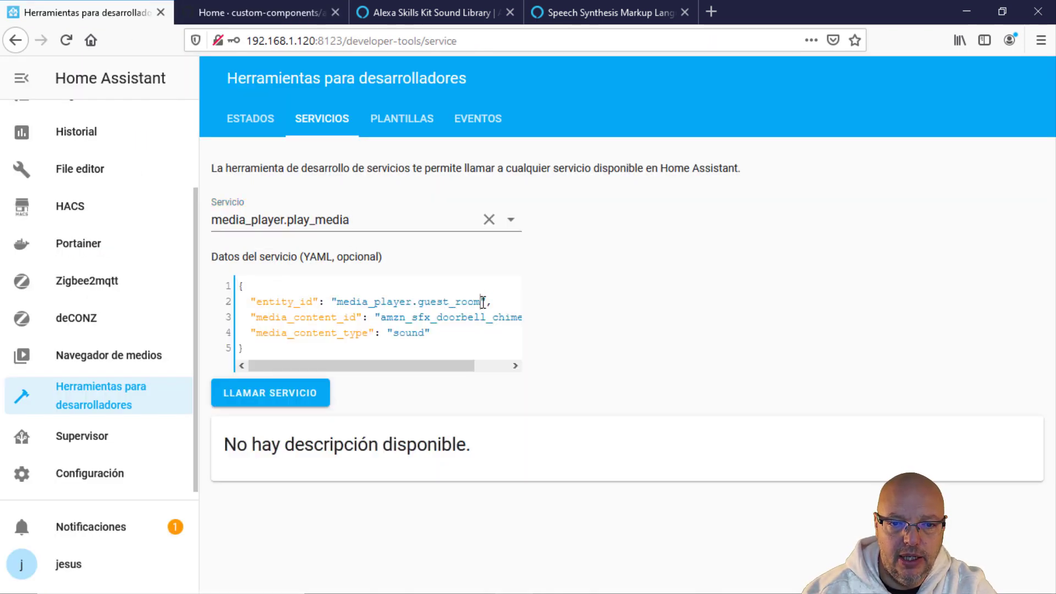
Step: Set the entity_id to media_player.echo_dot_habitacion and call the service with the doorbell chime sound
key("BackSpace")
key("BackSpace")
key("BackSpace")
key("BackSpace")
key("BackSpace")
key("BackSpace")
key("BackSpace")
key("BackSpace")
key("BackSpace")
key("BackSpace")
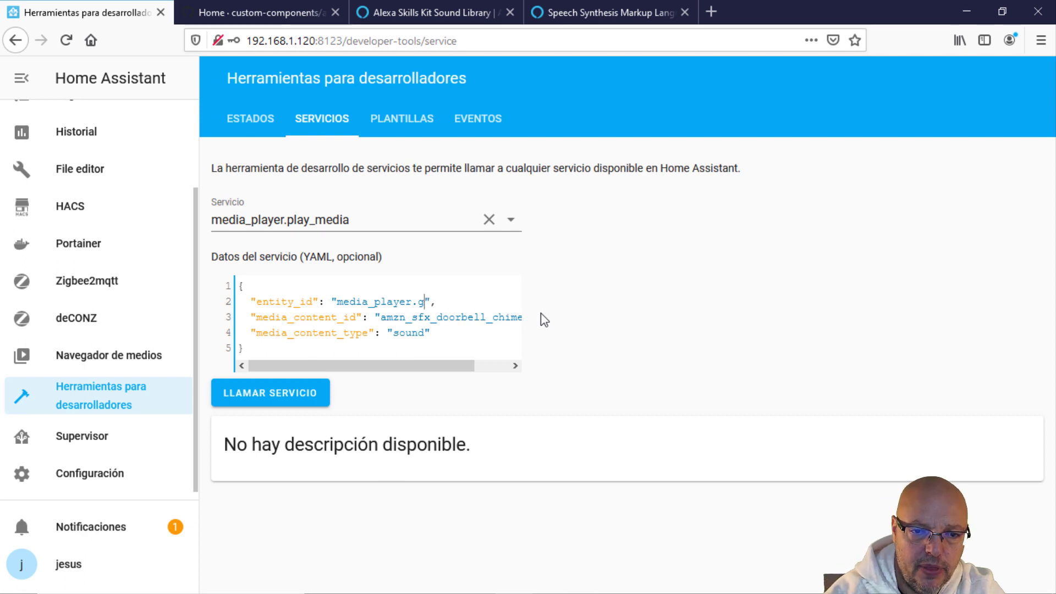
type("echo_")
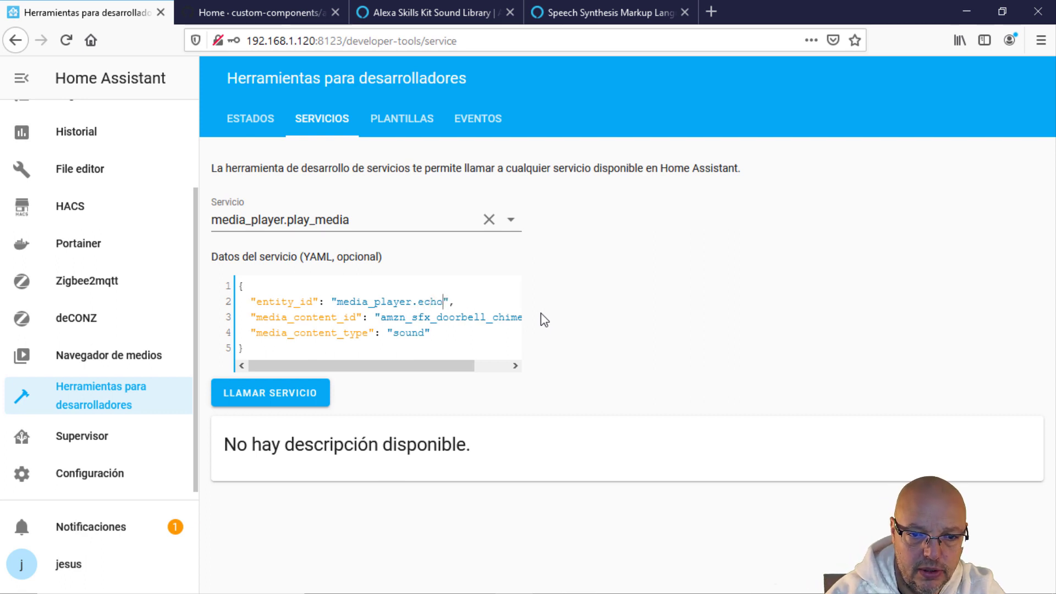
type("dot_habi")
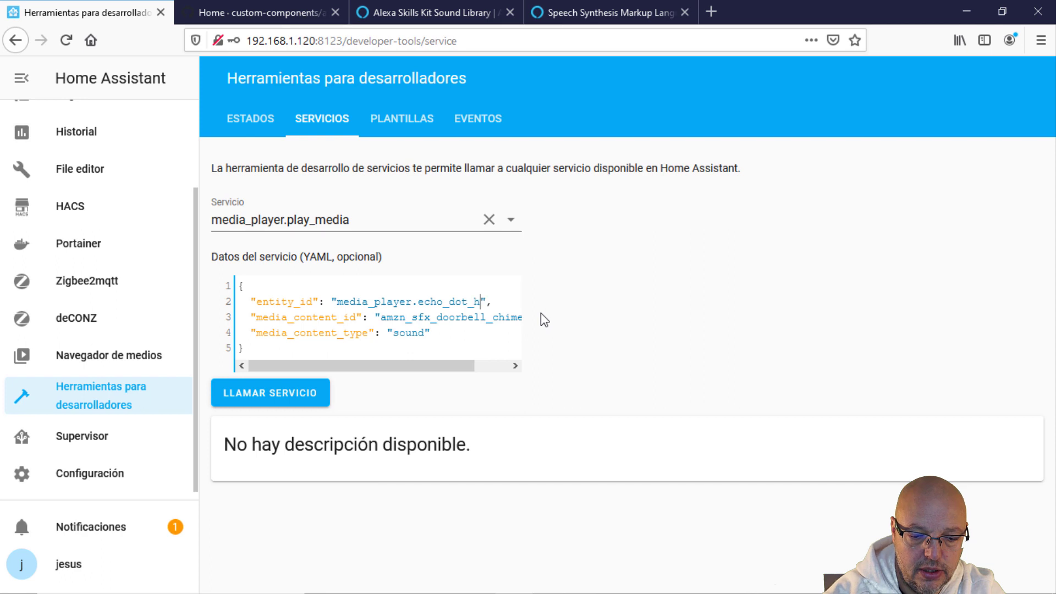
type("tacion")
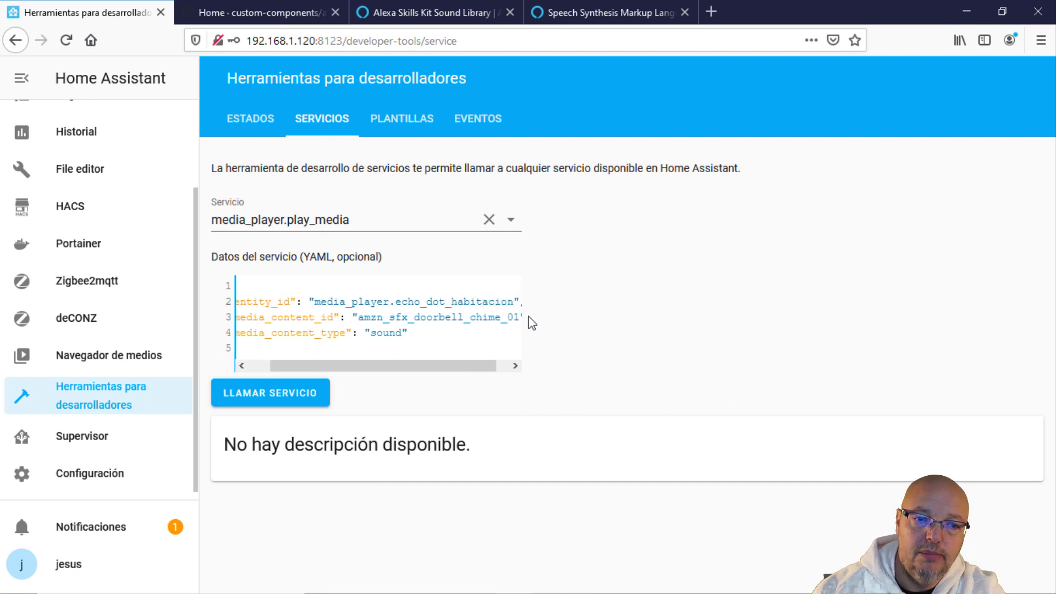
left_click(309, 394)
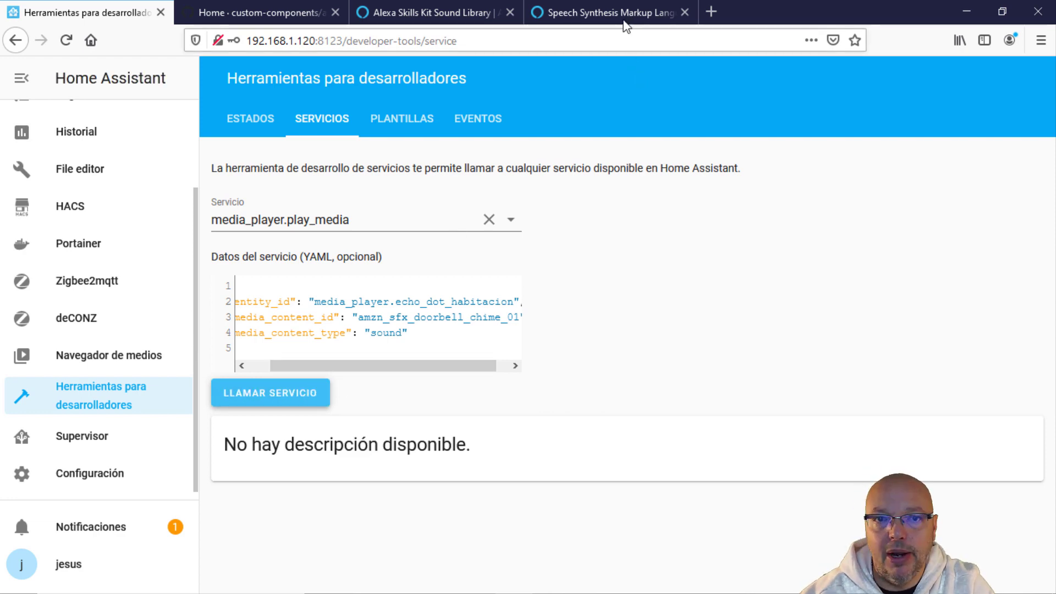
Step: Copy the sound identifier amzn_sfx_scifi_alarm_01 from the Scifi Alarm (1) source code in the Alexa Skills Kit Sound Library
left_click(605, 11)
left_click(411, 11)
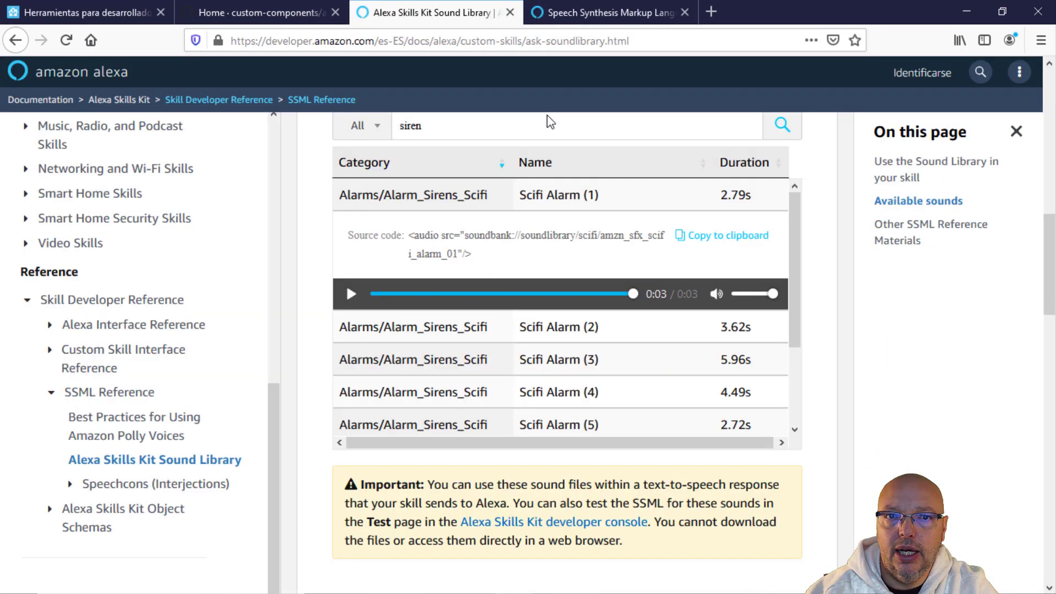
scroll(594, 345, "up", 1)
scroll(588, 341, "down", 2)
scroll(590, 333, "up", 2)
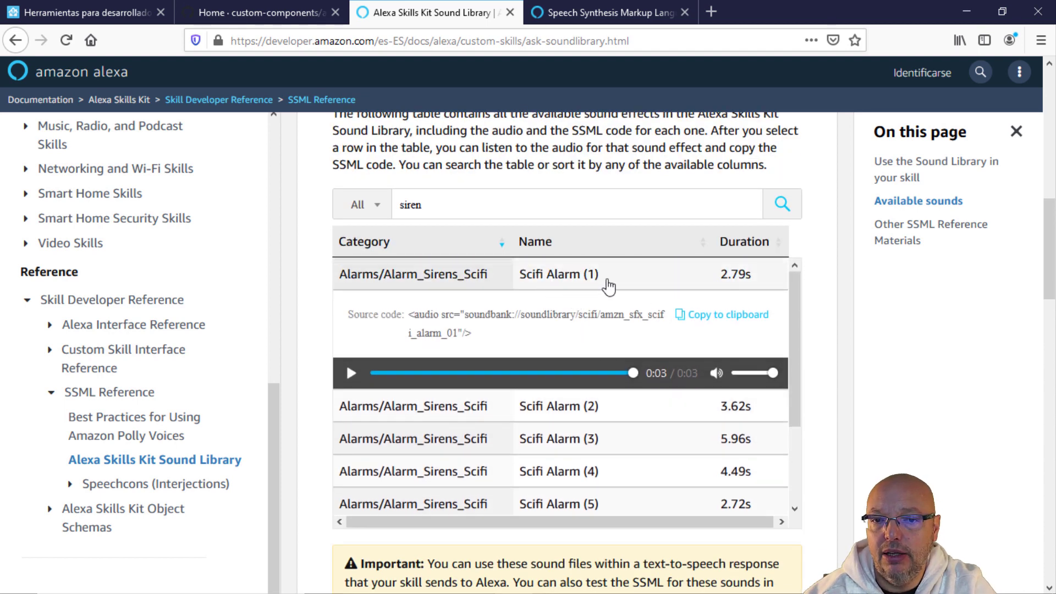
left_click_drag(605, 322, 507, 347)
key("ctrl+c")
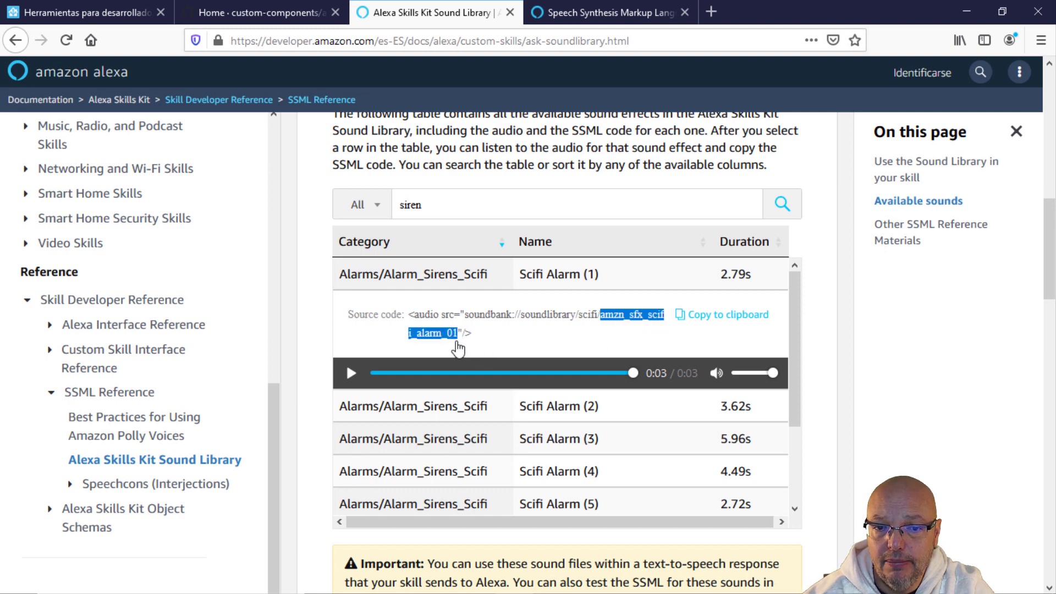
Step: Replace the media_content_id in the Home Assistant service data with amzn_sfx_scifi_alarm_01 and call the service
left_click(132, 13)
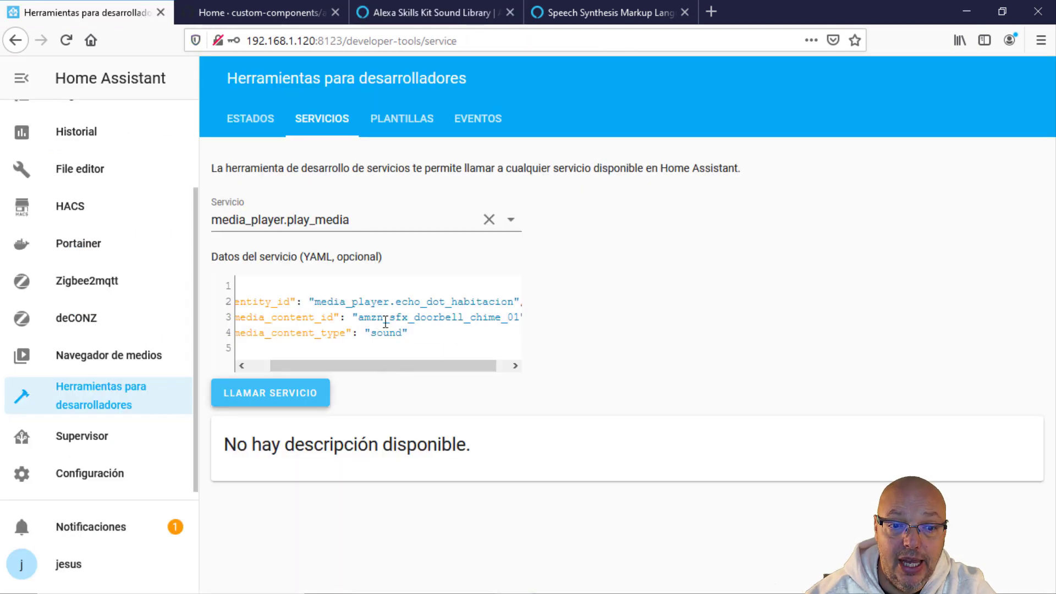
left_click_drag(358, 317, 521, 317)
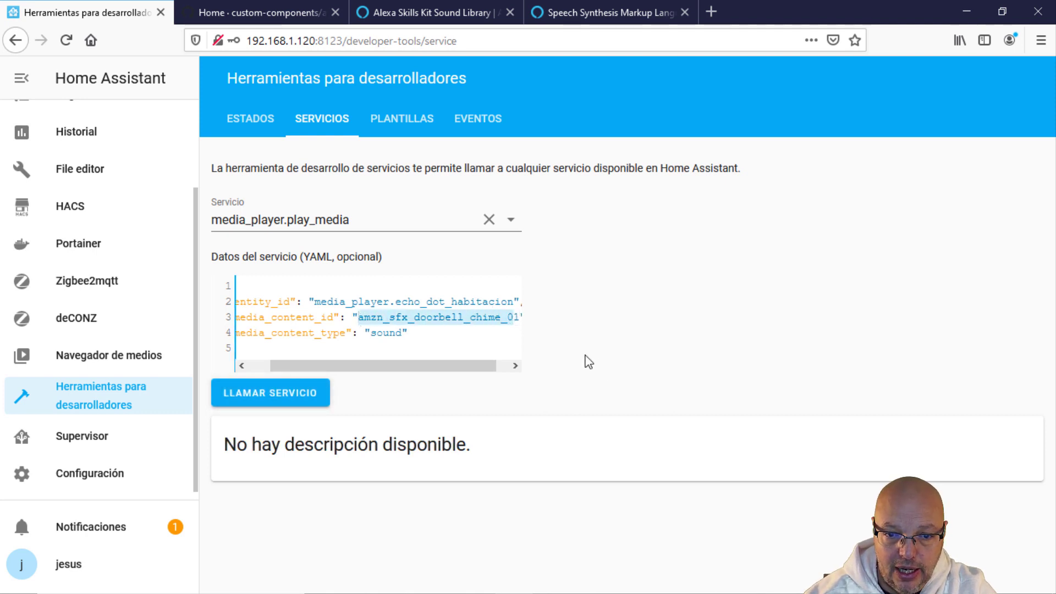
type("1")
key("ctrl+v")
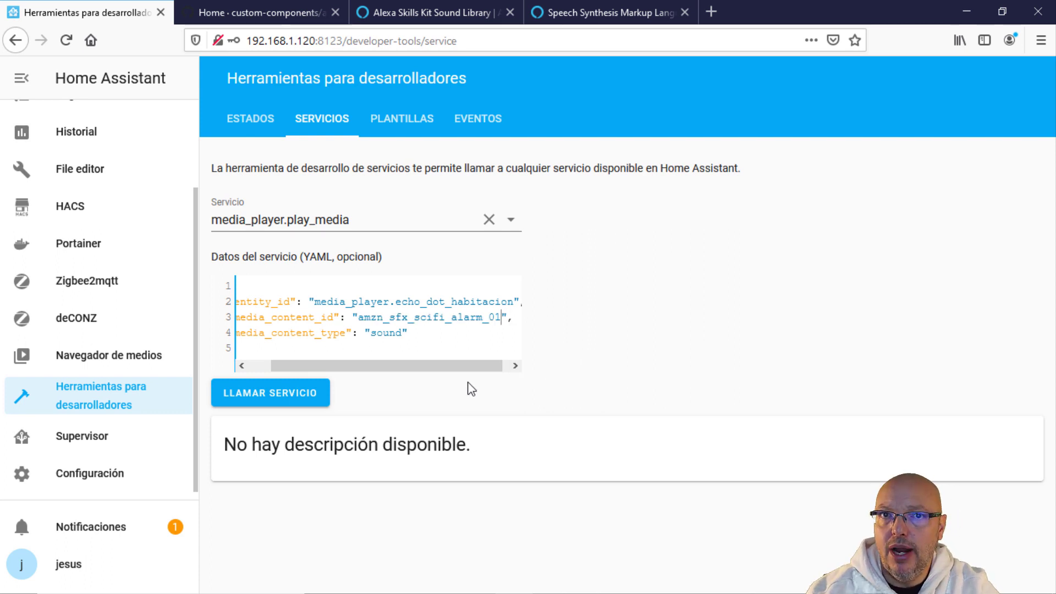
left_click(299, 394)
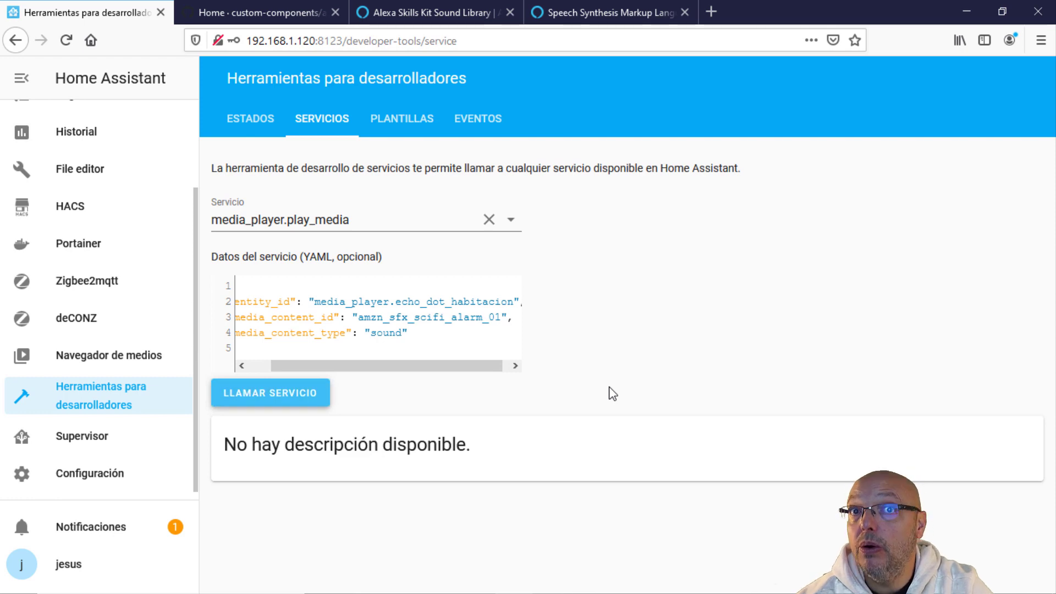
Step: Change the media_content_id to amzn_sfx_scifi_alarm_02 and call the service
left_click(435, 12)
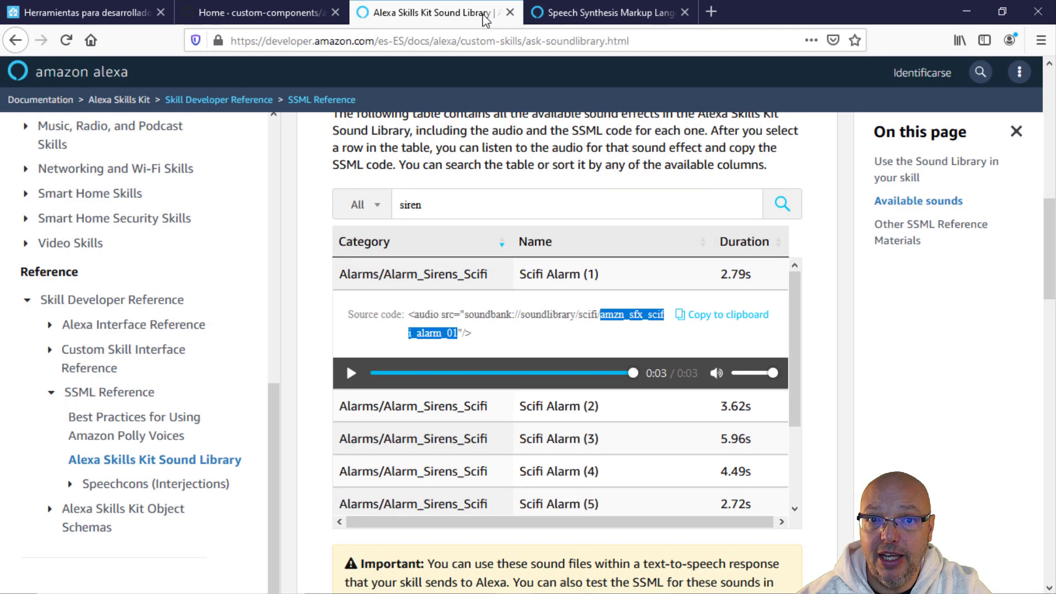
left_click(104, 12)
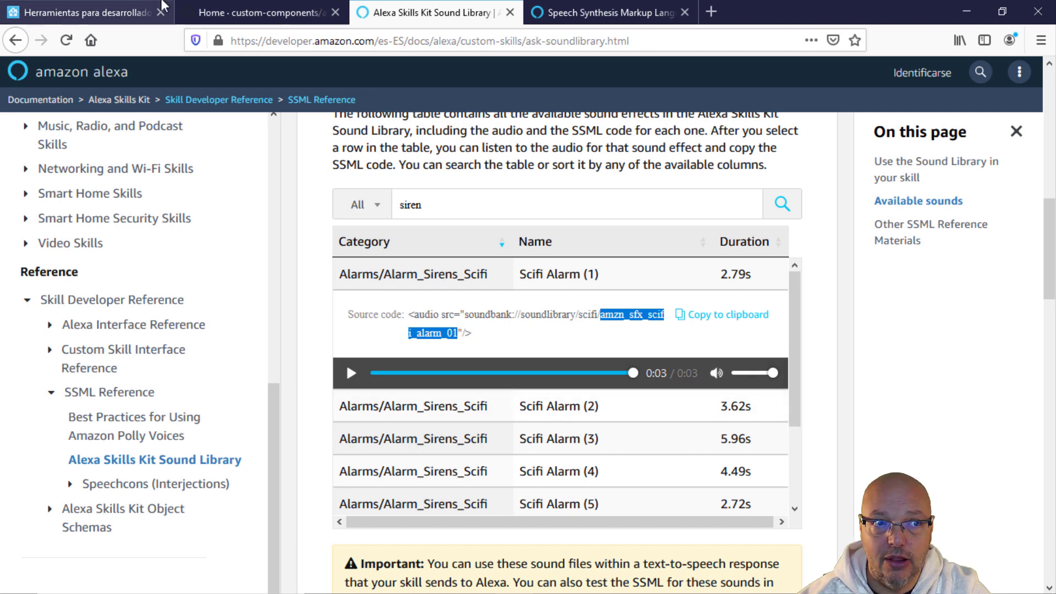
left_click(501, 317)
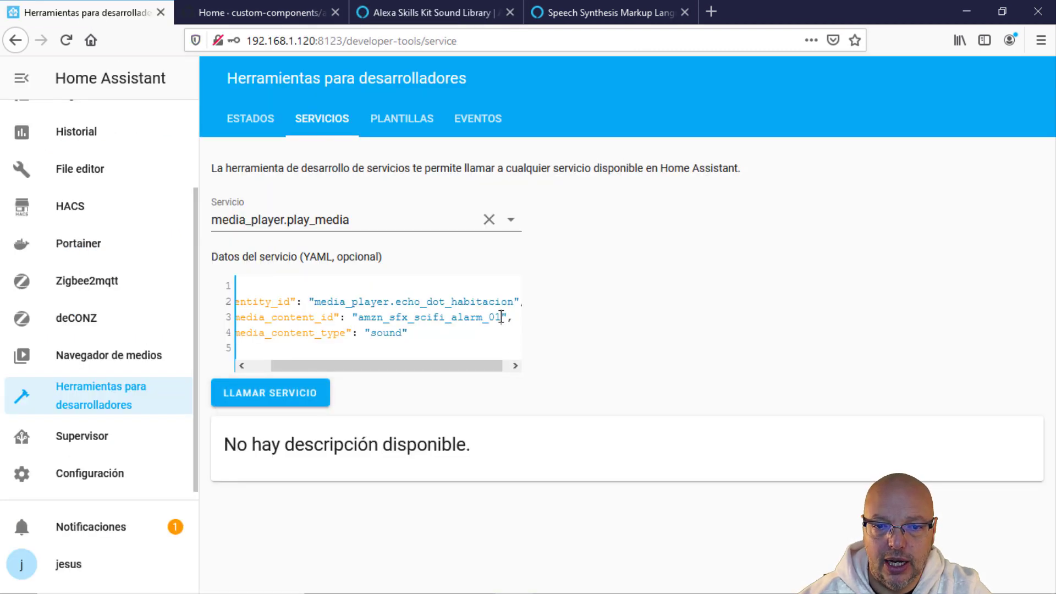
key("BackSpace")
type("2")
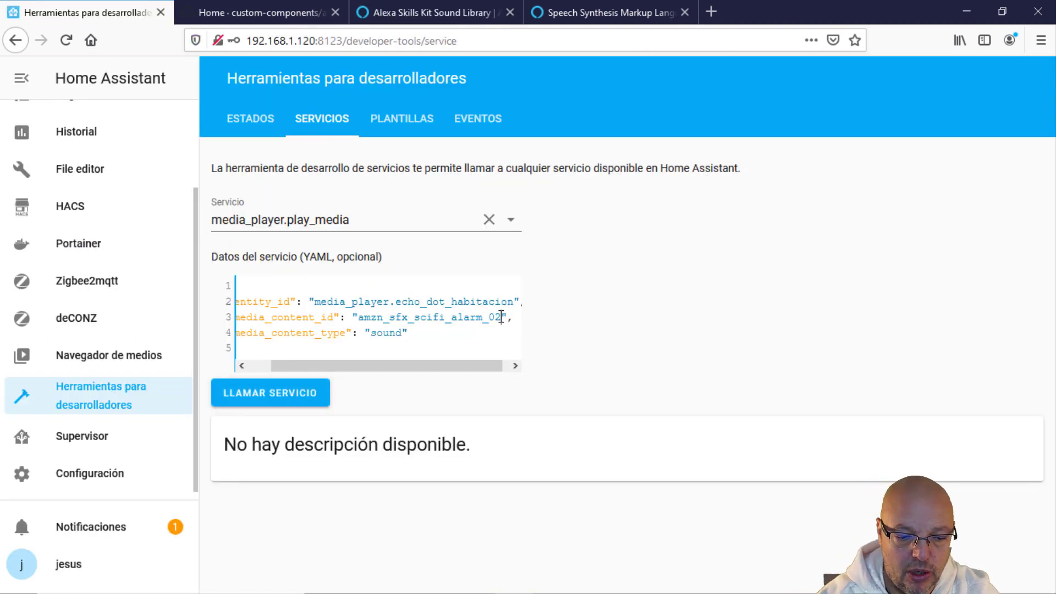
left_click(271, 395)
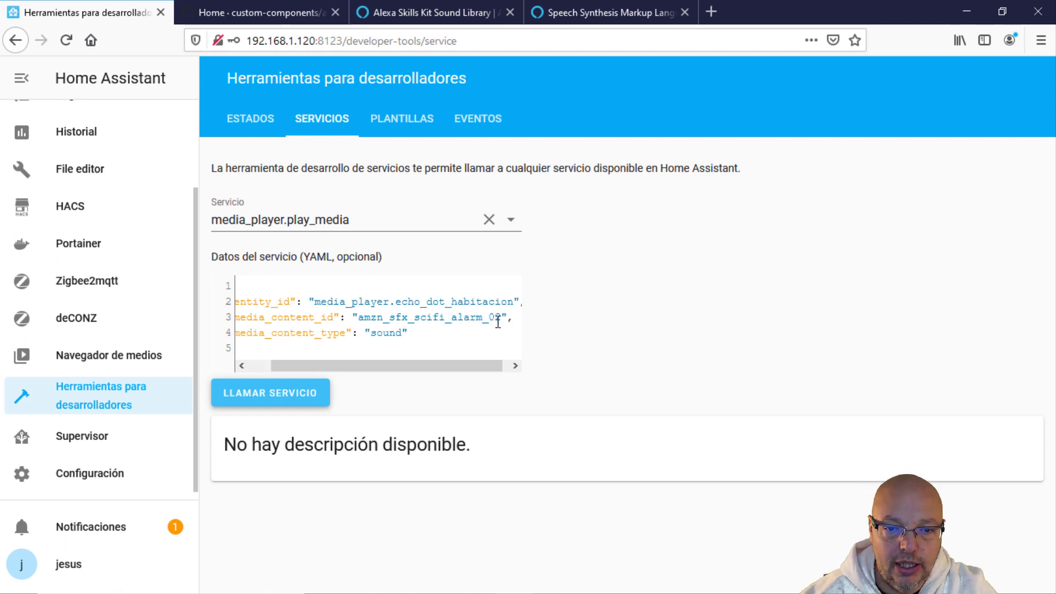
Step: Call the service with media_content_id amzn_sfx_scifi_alarm_03, and call it again with amzn_sfx_scifi_alarm_04
type("3")
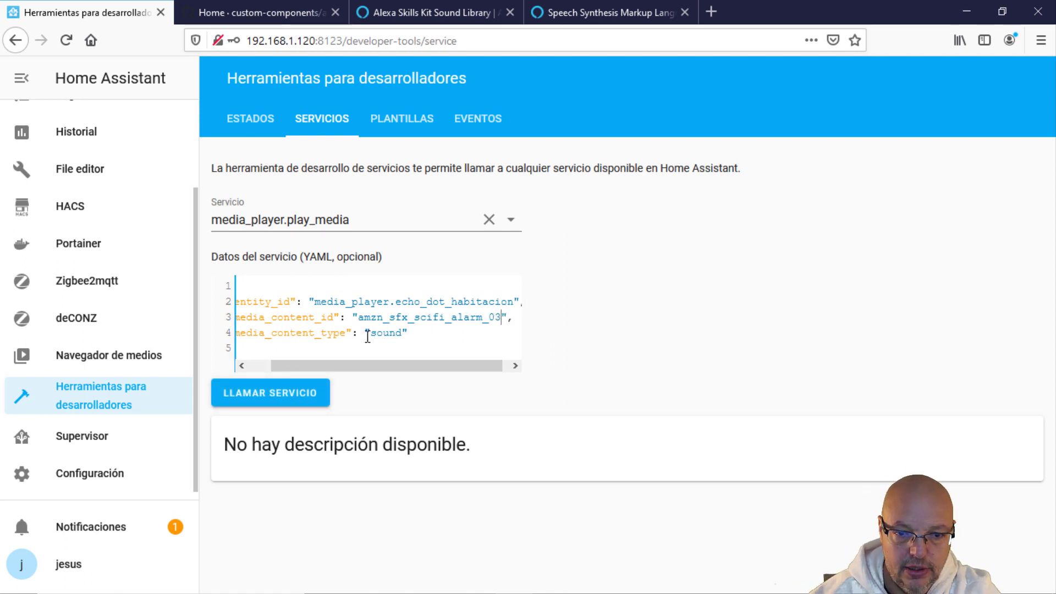
left_click(319, 393)
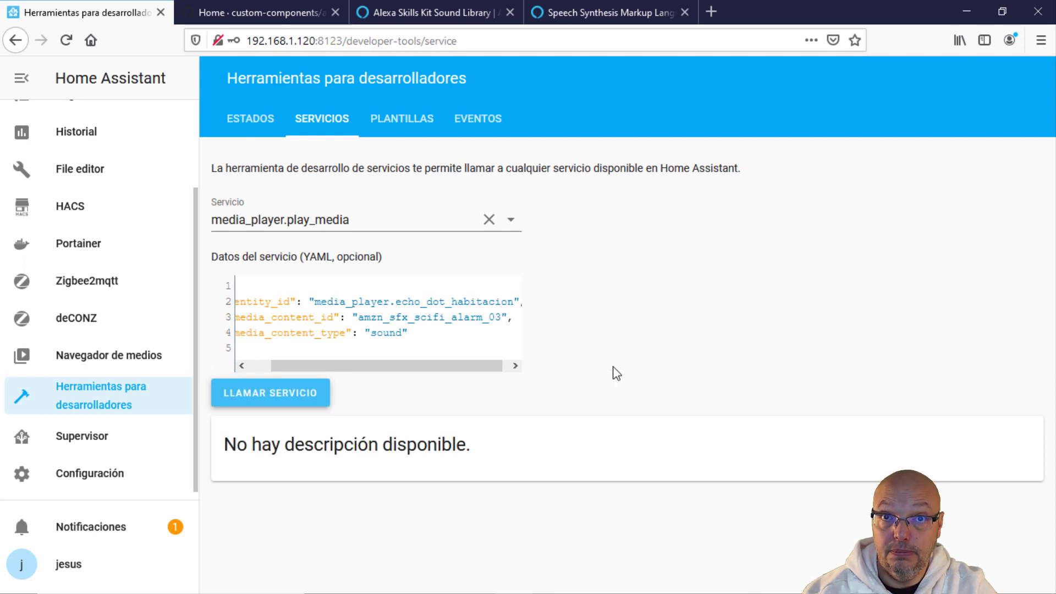
left_click(501, 318)
type("4")
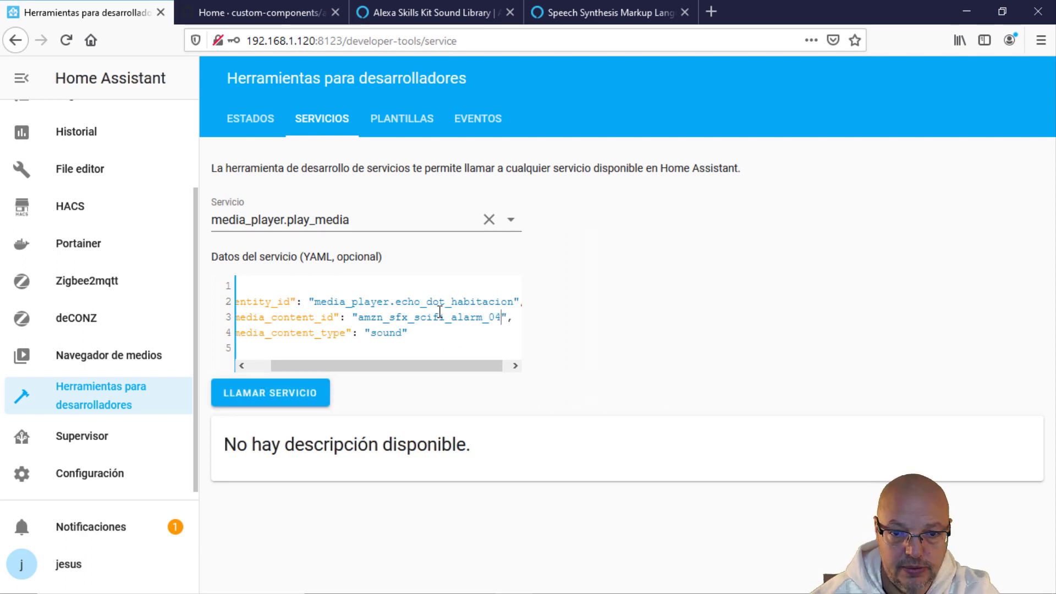
left_click(309, 397)
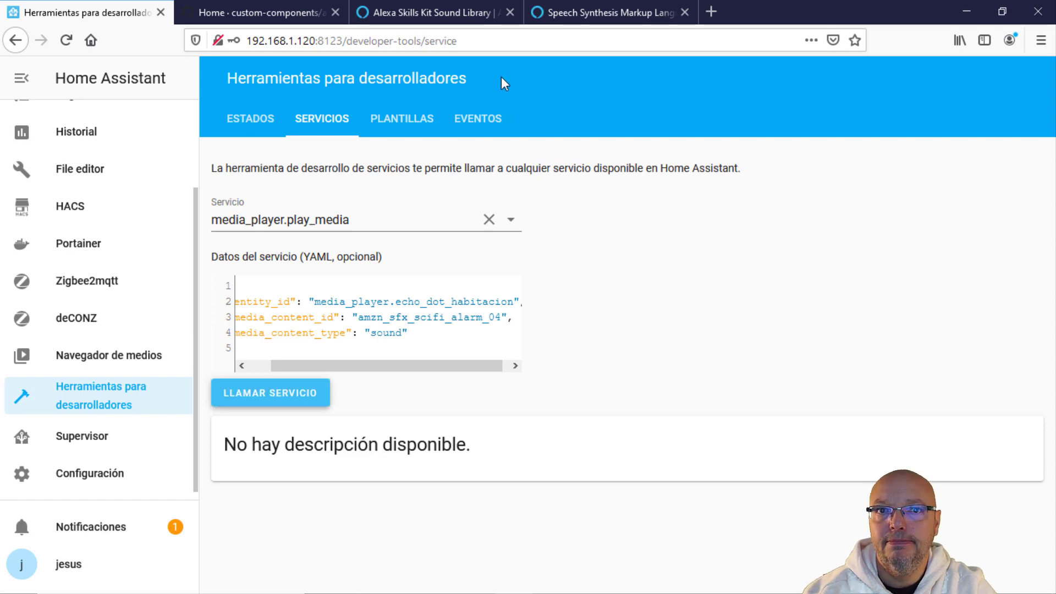
Step: Expand the Scifi Alarm (2) entry in the Sound Library and play the previews of Scifi Alarm (1) and (2)
left_click(434, 12)
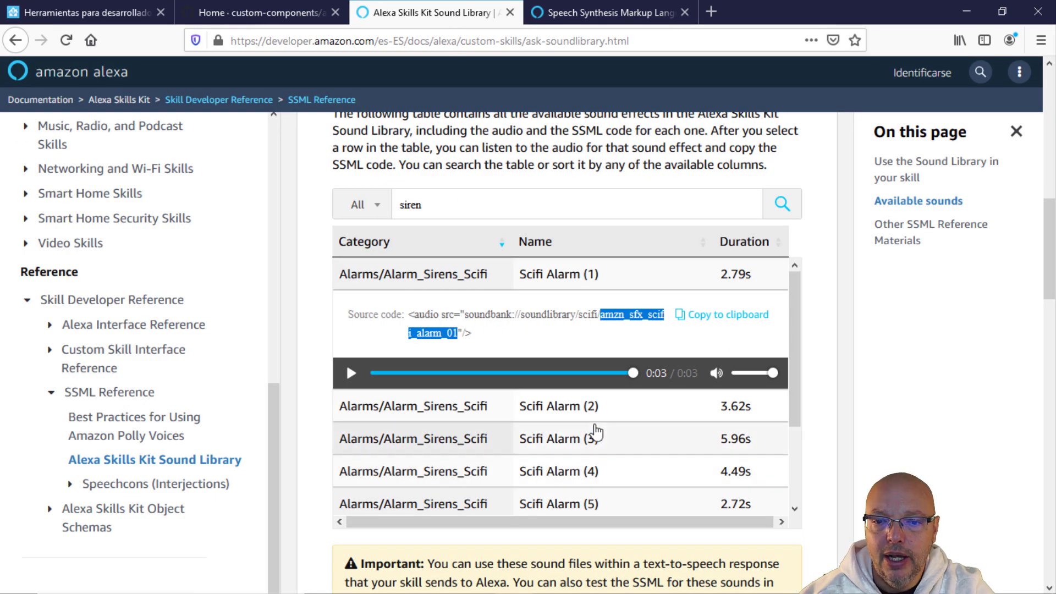
left_click(590, 408)
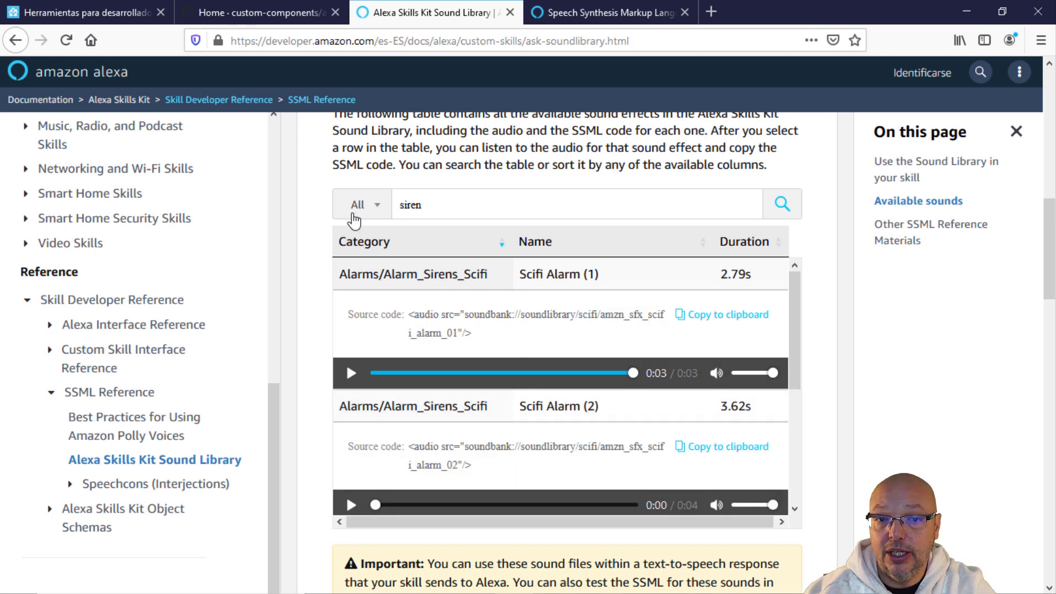
left_click(351, 373)
left_click(351, 504)
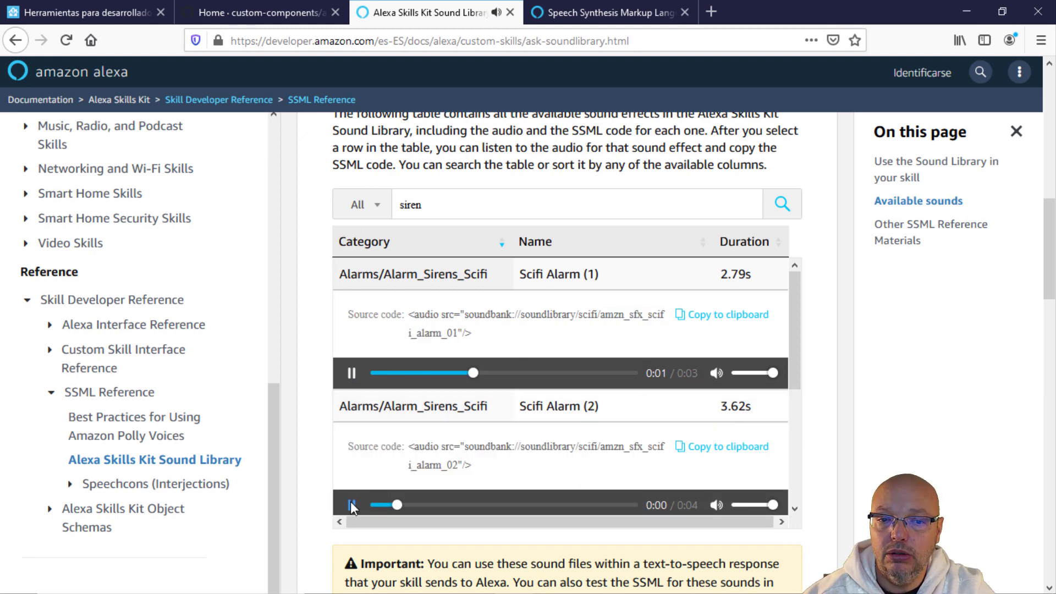
left_click(352, 503)
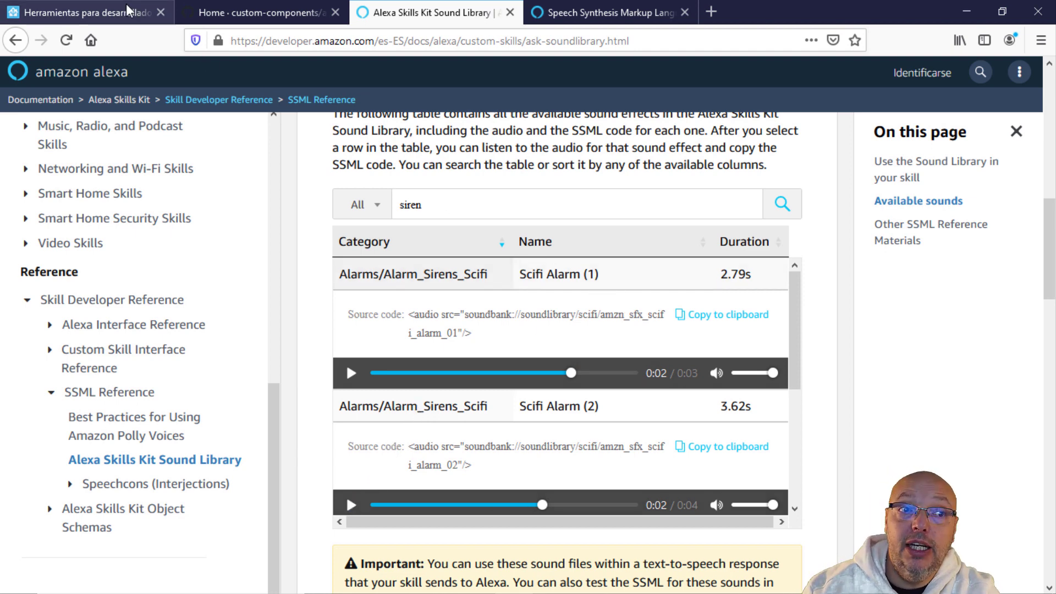
Step: Review the play_media service data in Home Assistant and compare it with the Play sounds examples in the alexa_media_player wiki
left_click(88, 12)
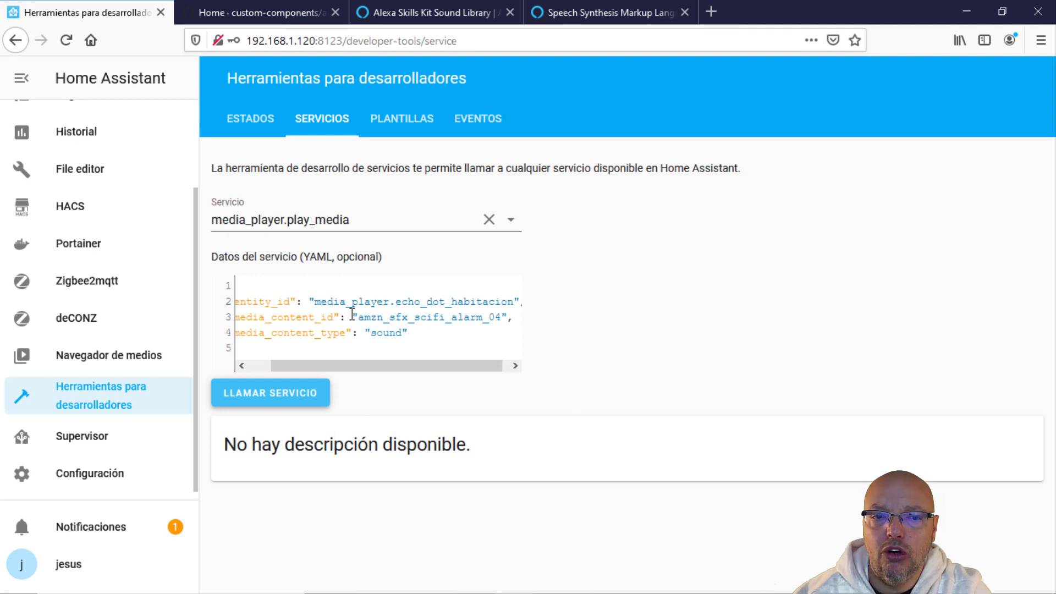
left_click_drag(337, 366, 314, 366)
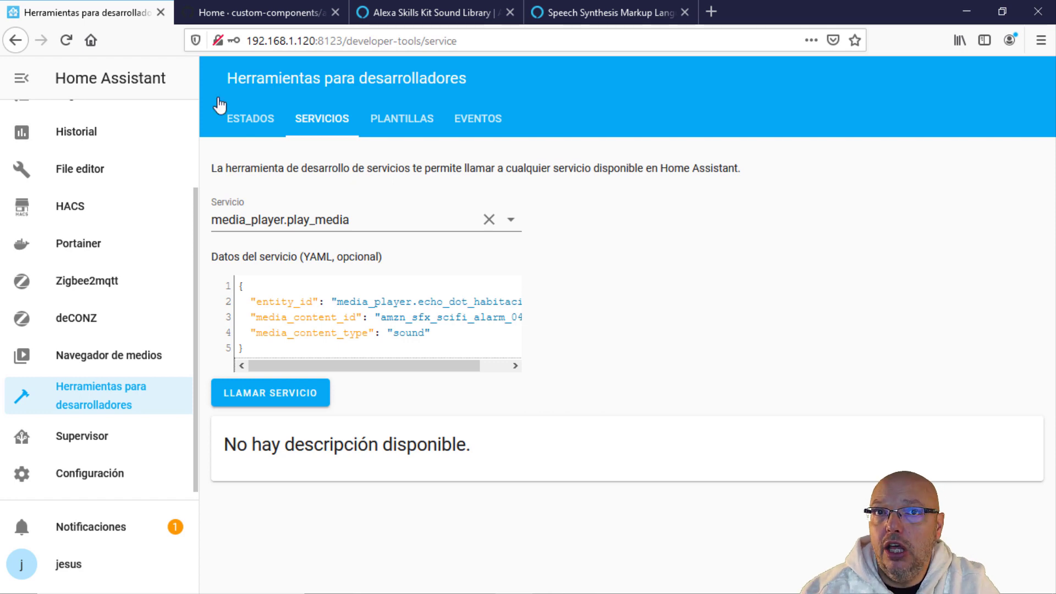
left_click(257, 11)
scroll(193, 385, "down", 1)
scroll(192, 401, "up", 2)
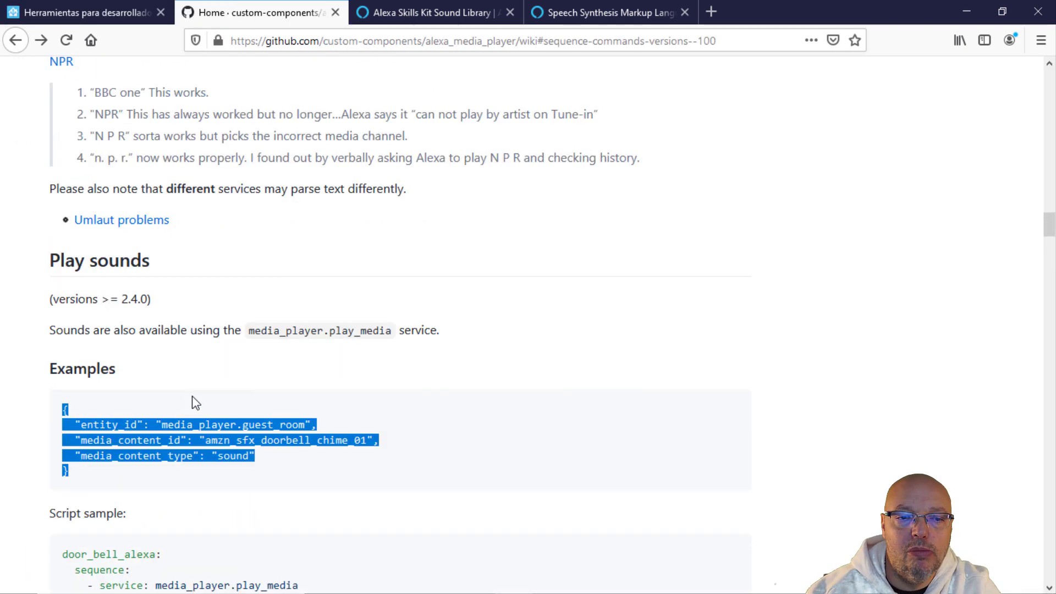
Step: Copy the entity_id, media_content_id and media_content_type lines of the Timer example in the alexa_media_player wiki
scroll(220, 385, "up", 4)
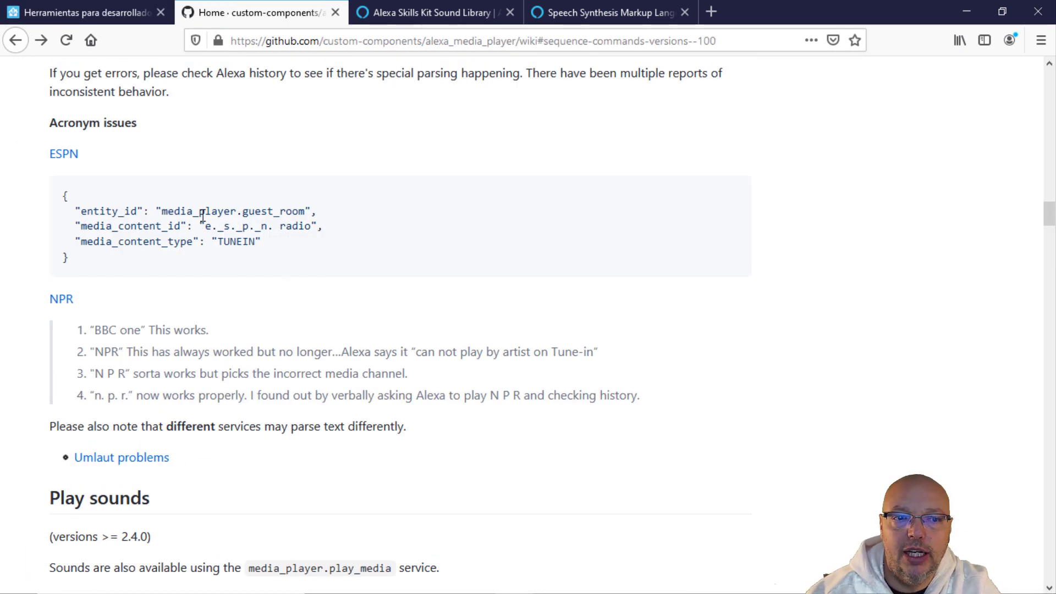
scroll(220, 226, "up", 5)
scroll(220, 226, "up", 3)
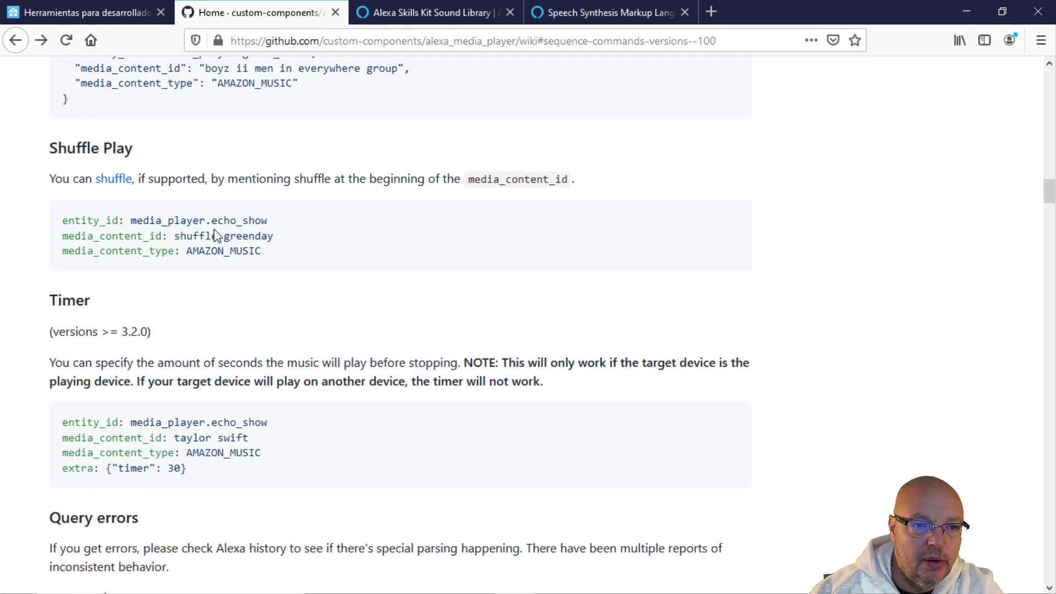
scroll(212, 236, "up", 3)
scroll(253, 264, "up", 7)
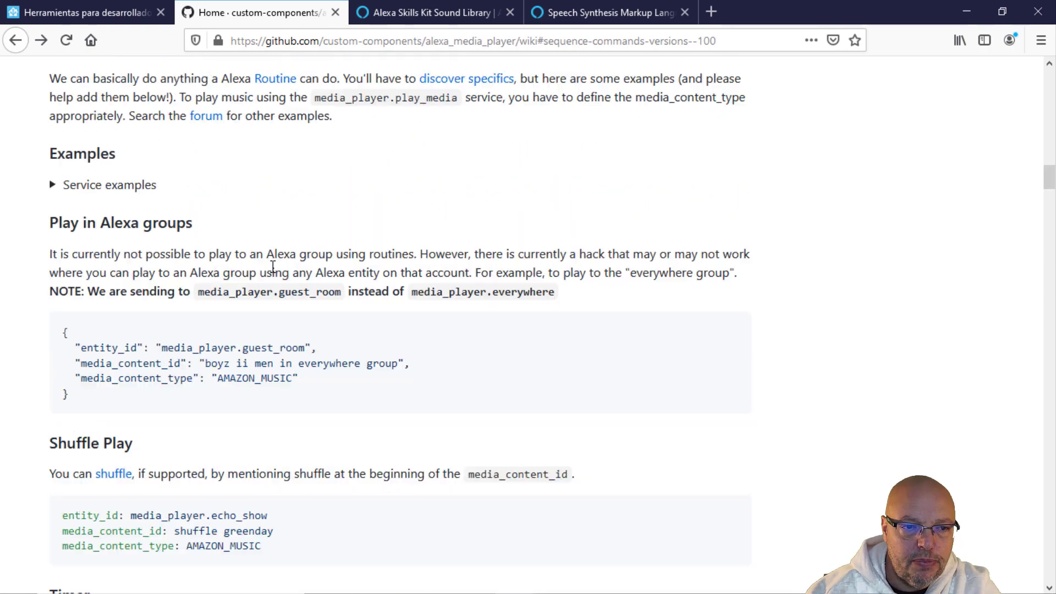
scroll(212, 295, "down", 7)
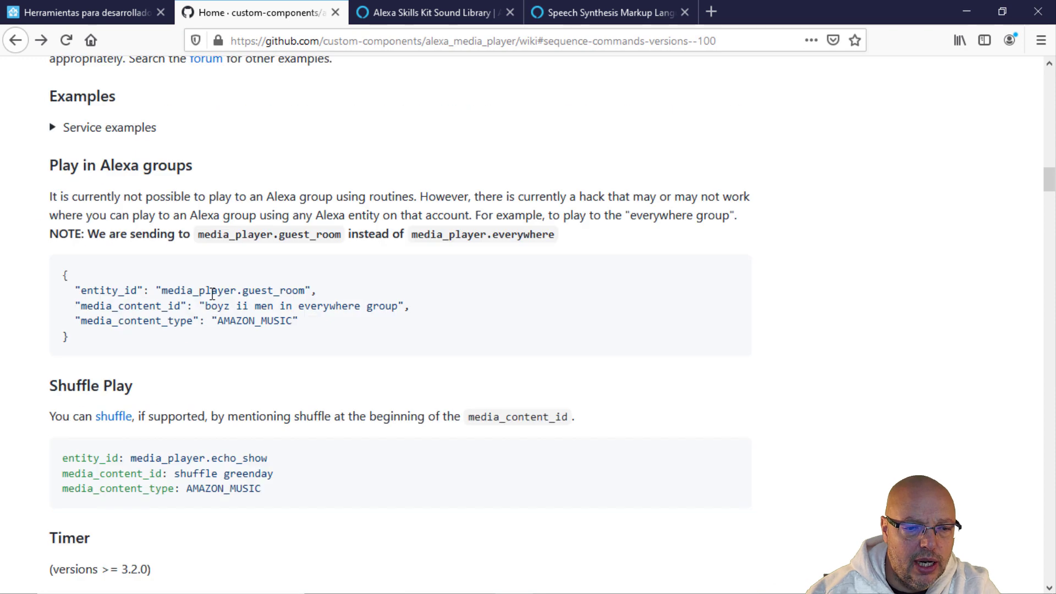
scroll(226, 397, "down", 3)
left_click_drag(65, 422, 277, 454)
key("ctrl+c")
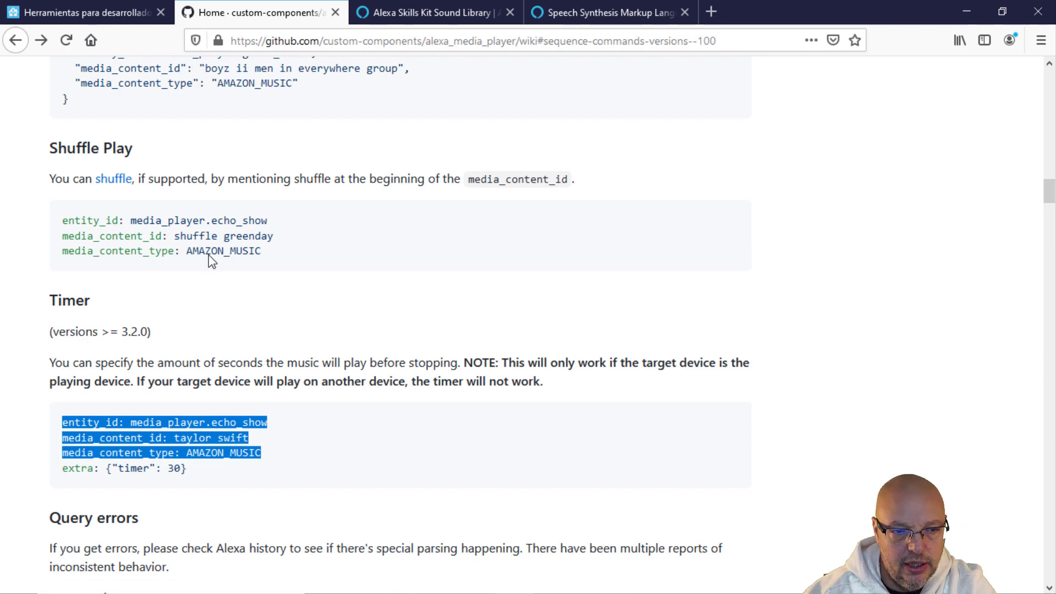
Step: Replace the media_player.play_media service data in Home Assistant with the copied taylor swift AMAZON_MUSIC example
left_click(132, 13)
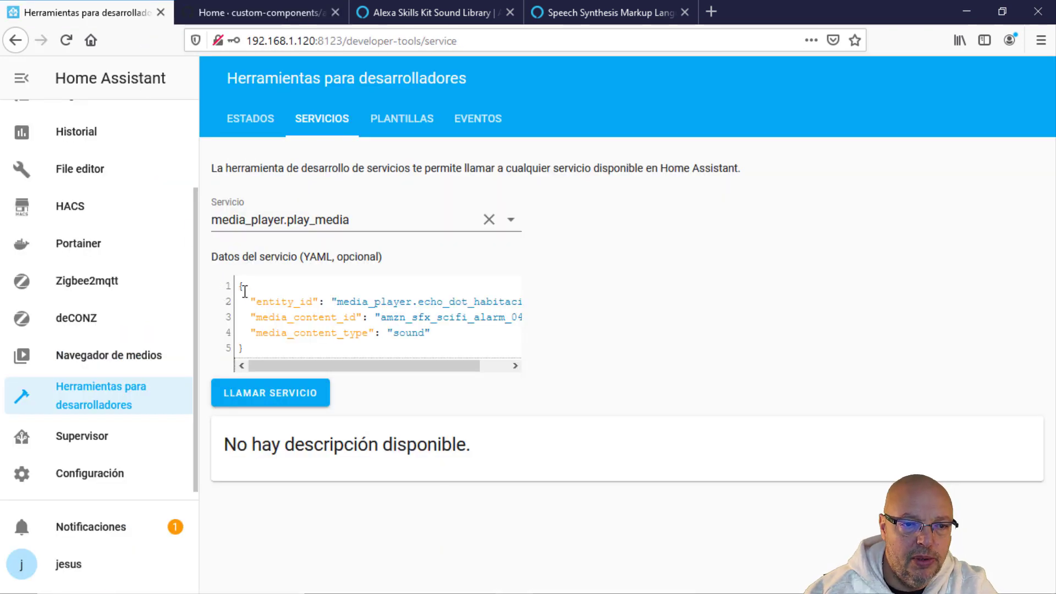
left_click_drag(241, 287, 319, 370)
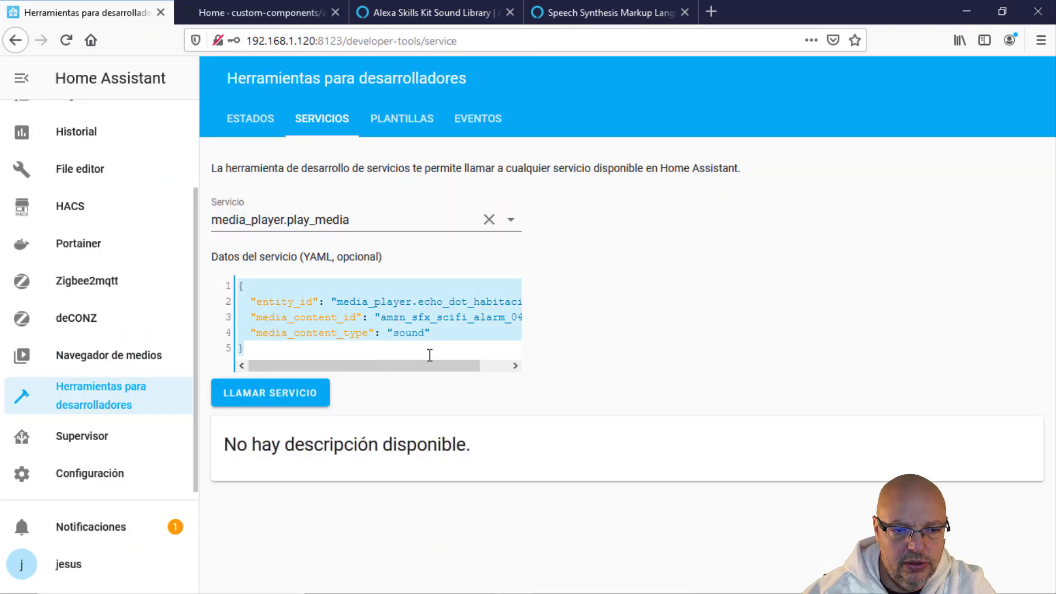
key("ctrl+v")
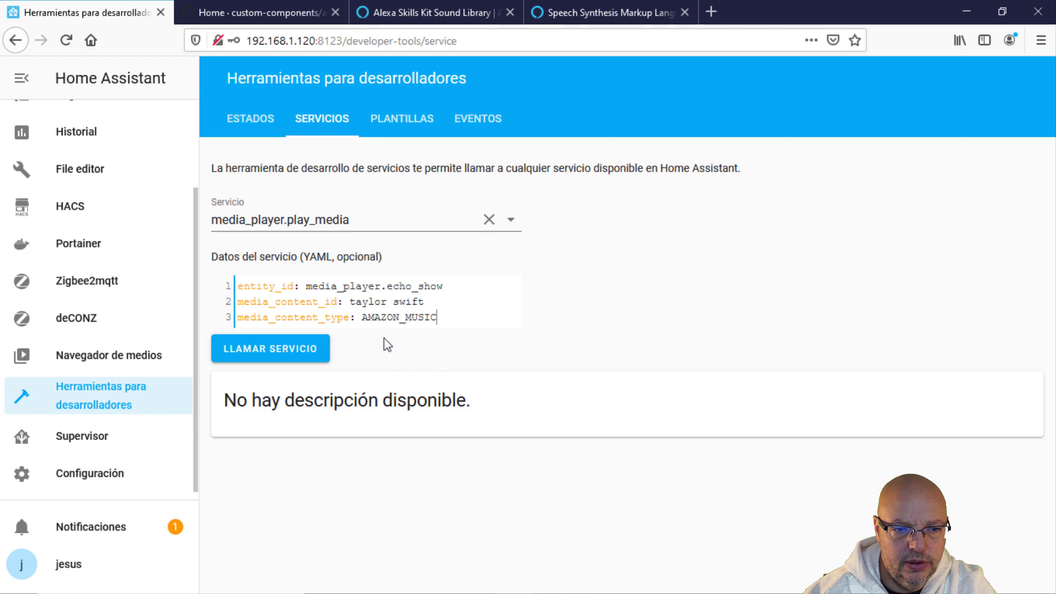
Step: Change the entity_id to media_player.echo_dot_habitacion and call the service
left_click(509, 291)
key("BackSpace")
key("BackSpace")
key("BackSpace")
key("BackSpace")
key("BackSpace")
key("BackSpace")
key("BackSpace")
key("BackSpace")
key("BackSpace")
type("echo_dot")
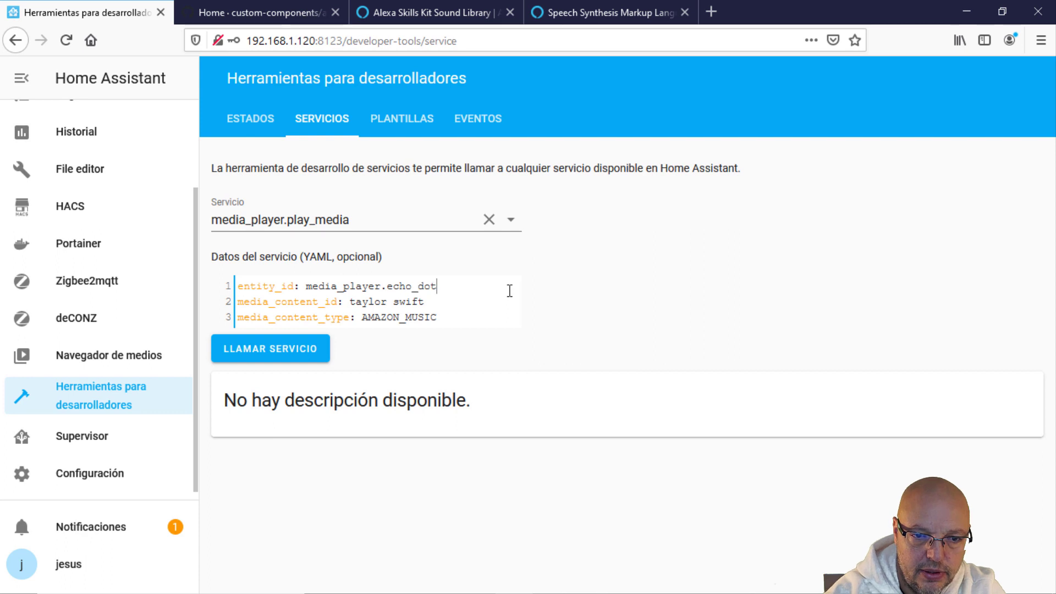
type("_habitacion")
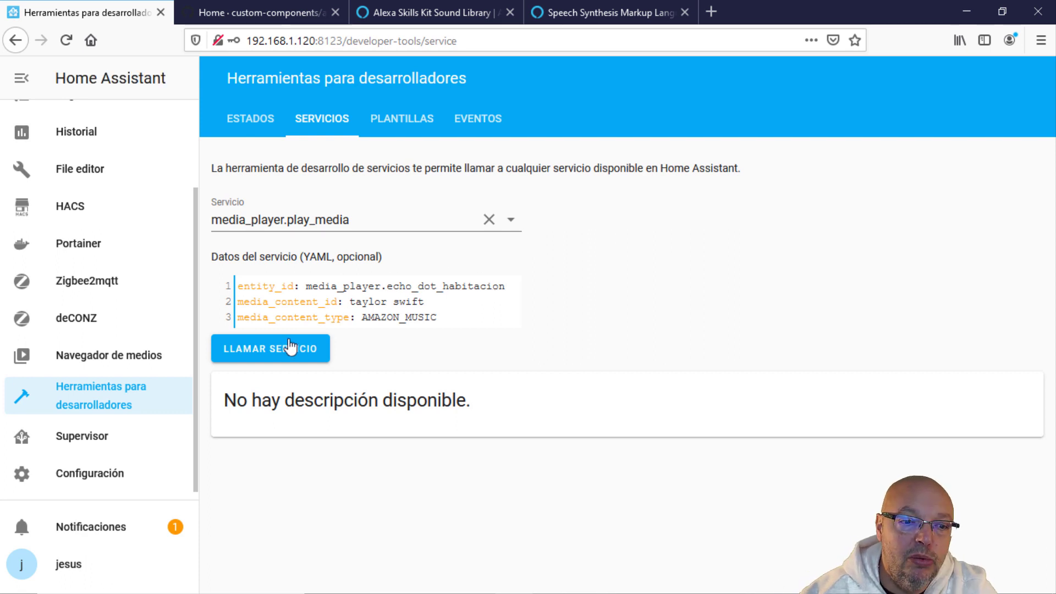
left_click(283, 350)
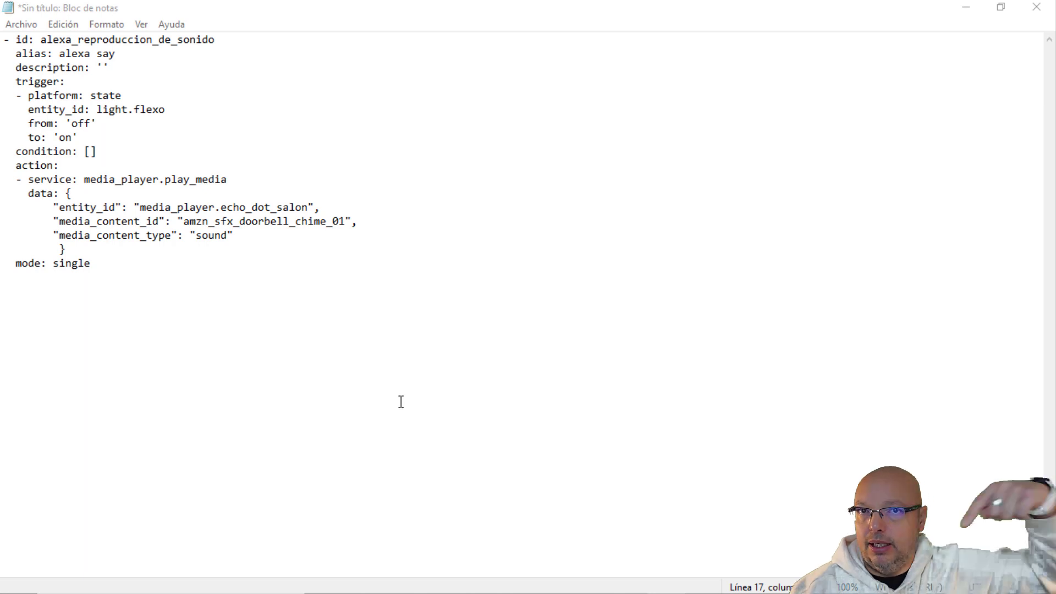
Step: Switch from Notepad to Firefox and read the alexa_media_player wiki from Shuffle Play to Set Echo Show background
mouse_move(456, 577)
left_click(513, 580)
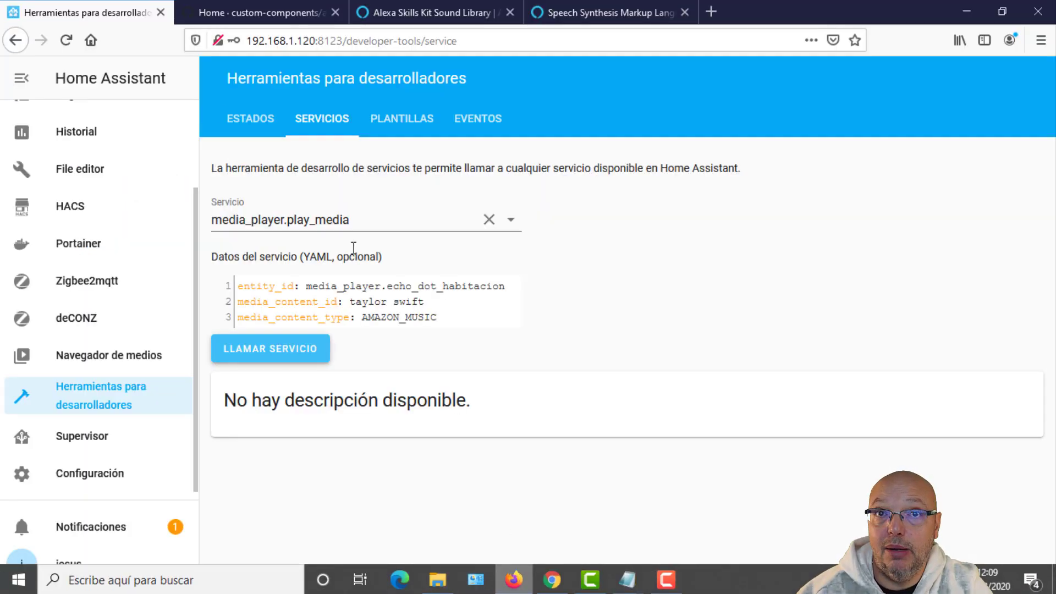
left_click(256, 15)
left_click(290, 246)
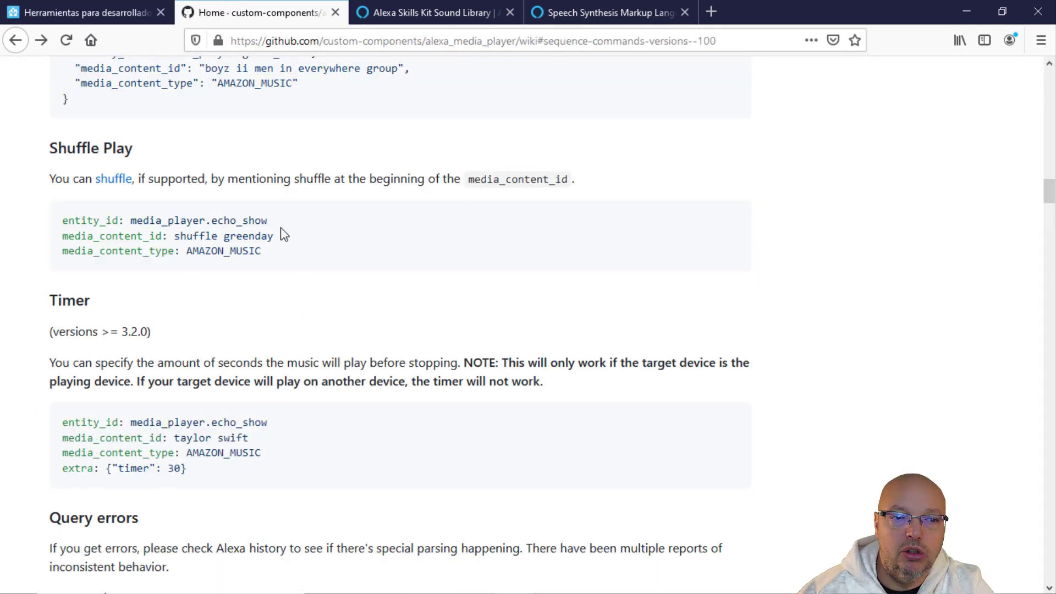
scroll(279, 231, "down", 5)
scroll(278, 234, "down", 15)
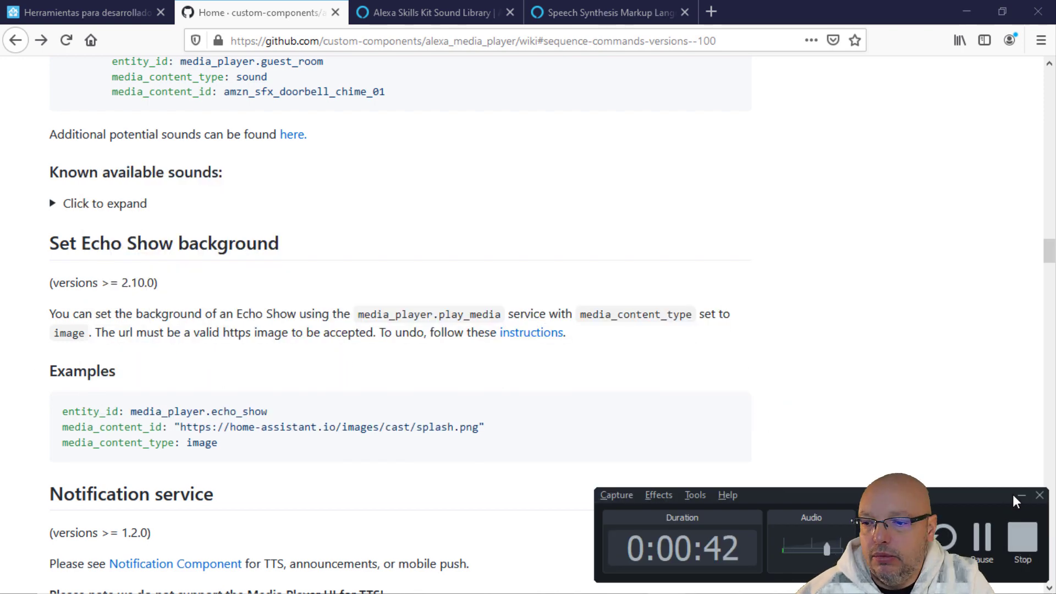
left_click(1021, 498)
mouse_move(582, 588)
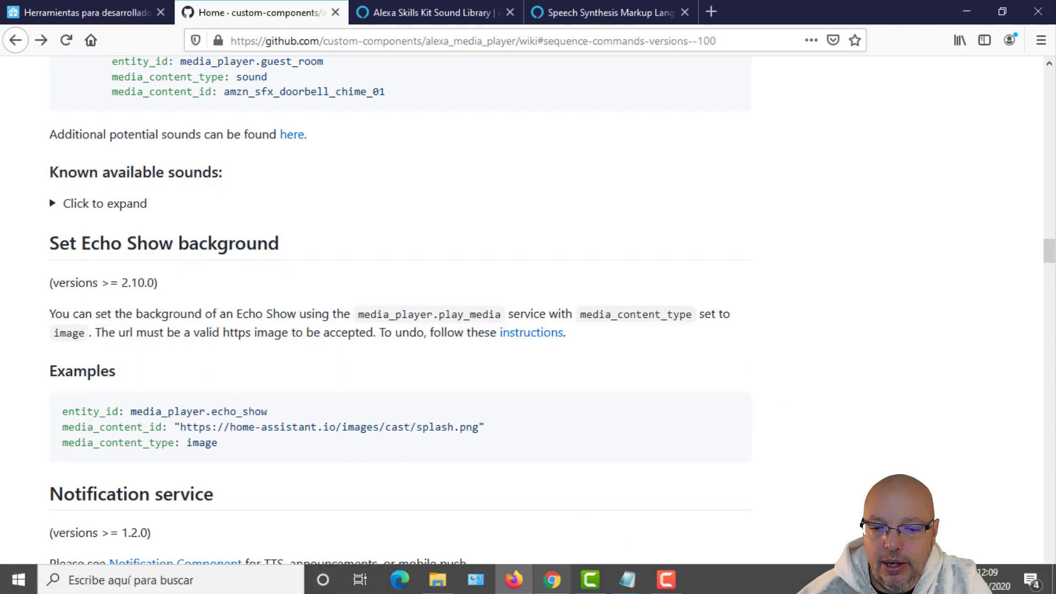
mouse_move(633, 581)
left_click(707, 503)
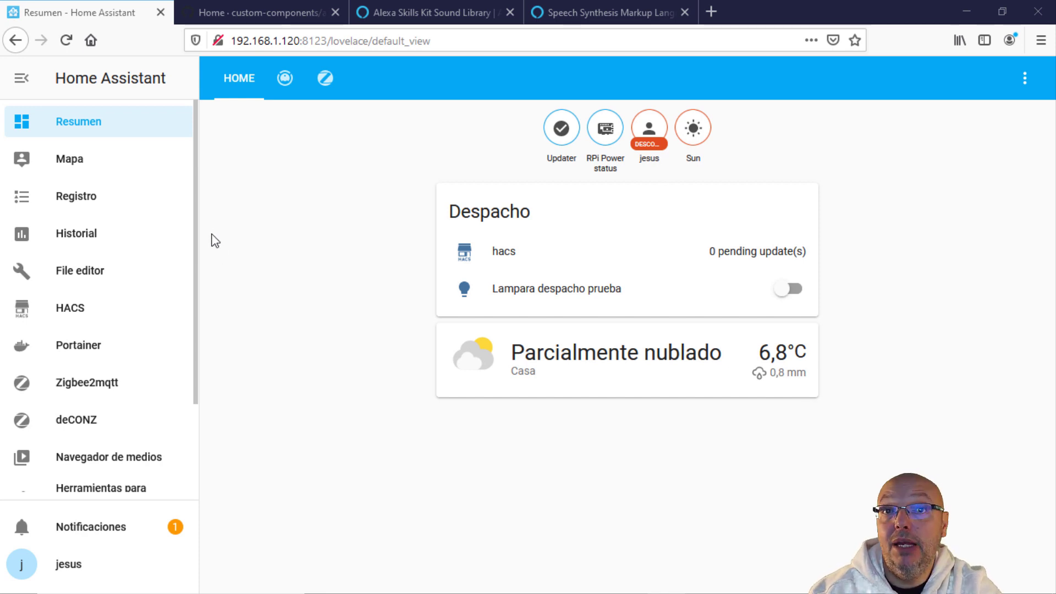
Step: Open the list of addable repositories in the Frontend section of HACS, dismissing the Mini Graph Card details
left_click(87, 309)
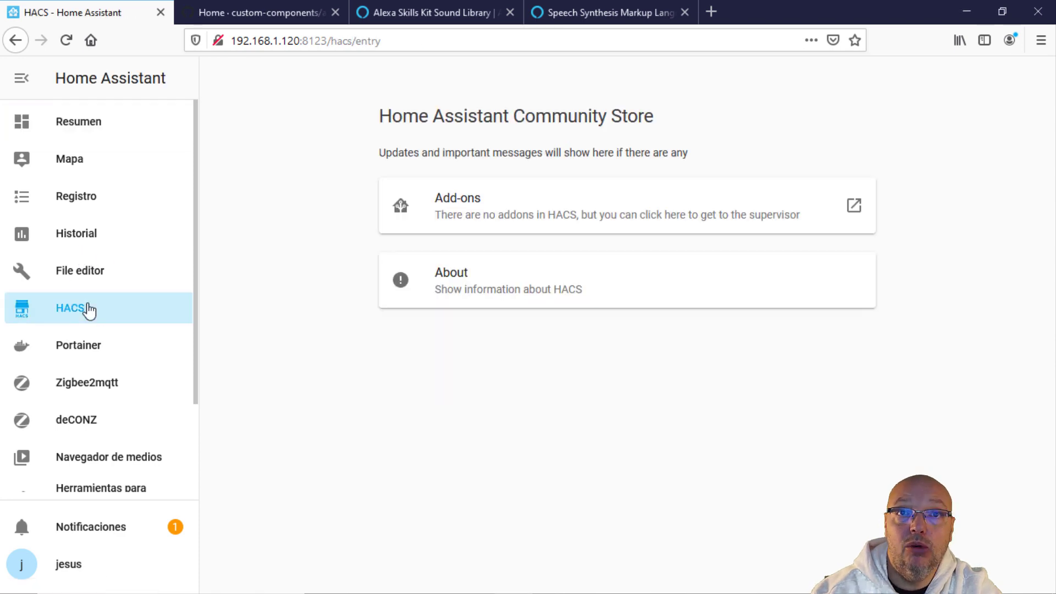
left_click(610, 266)
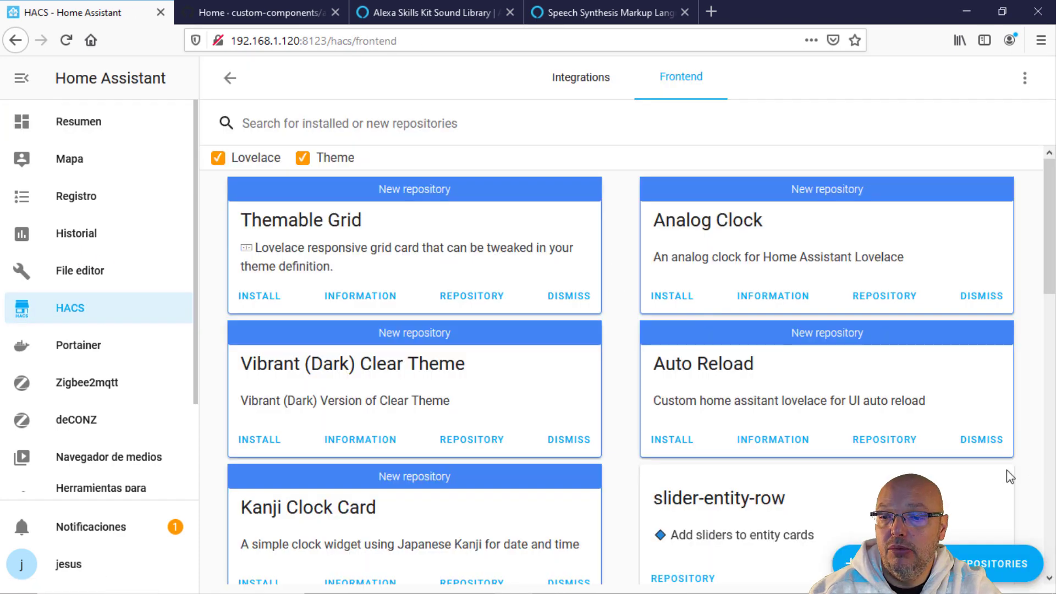
left_click(930, 564)
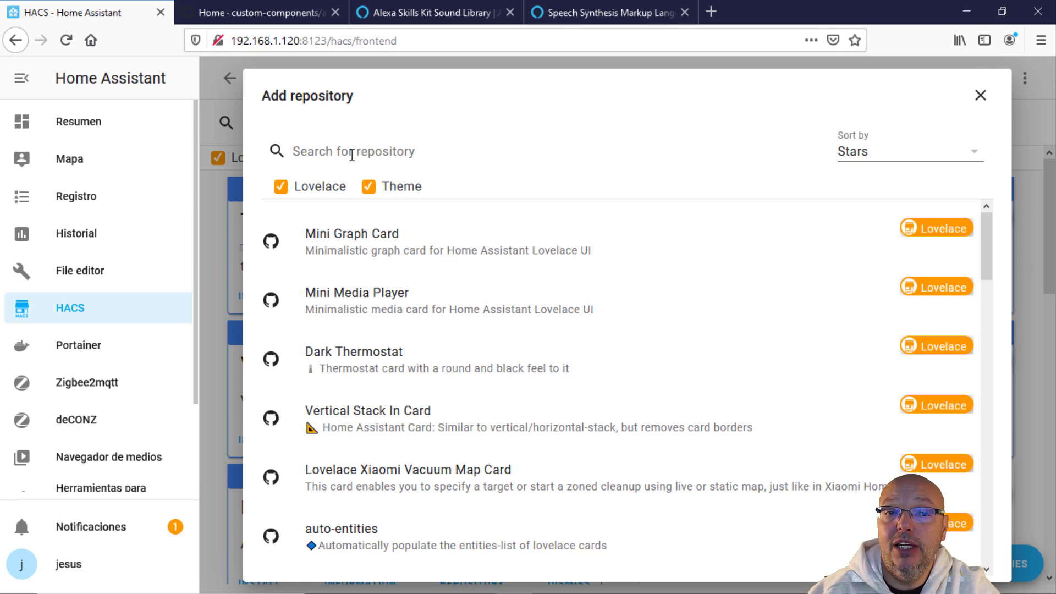
left_click(421, 267)
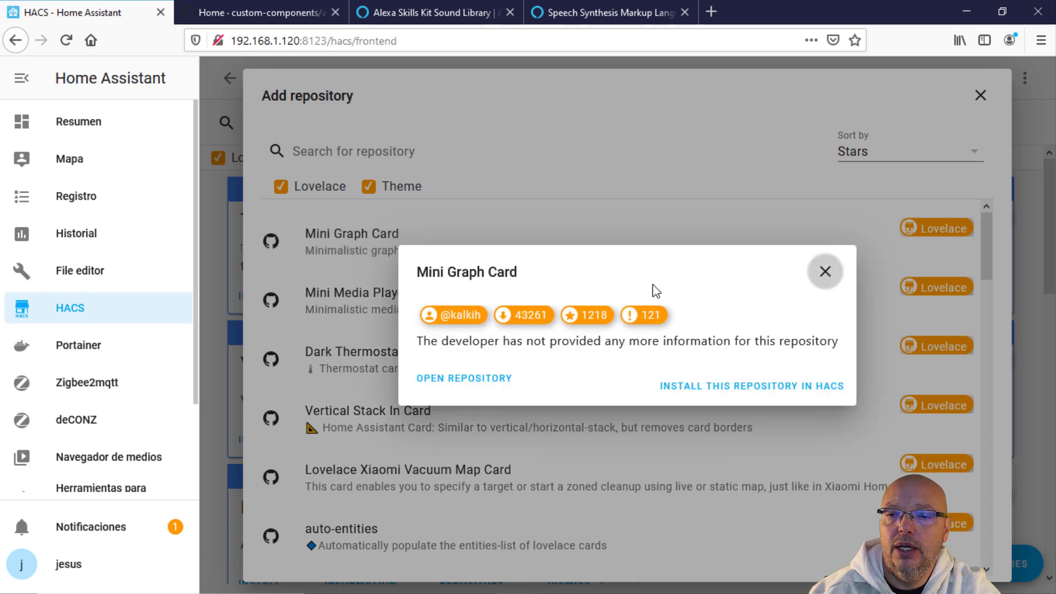
left_click(825, 272)
Step: Install the Mini Media Player repository in HACS and reload the browser for the changed Lovelace resources
left_click(460, 307)
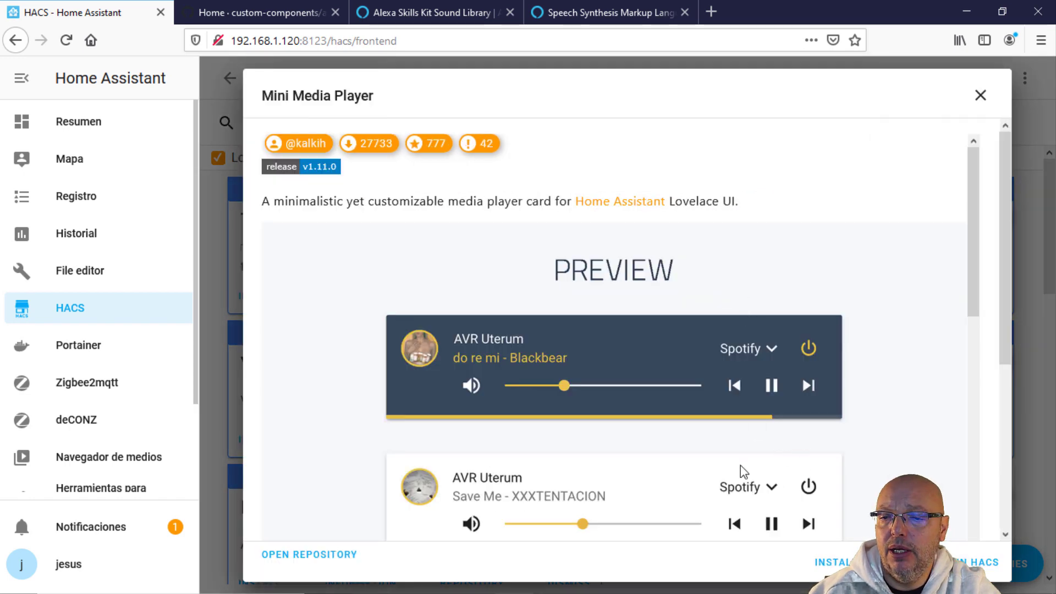
scroll(741, 468, "down", 4)
left_click(832, 562)
left_click(850, 424)
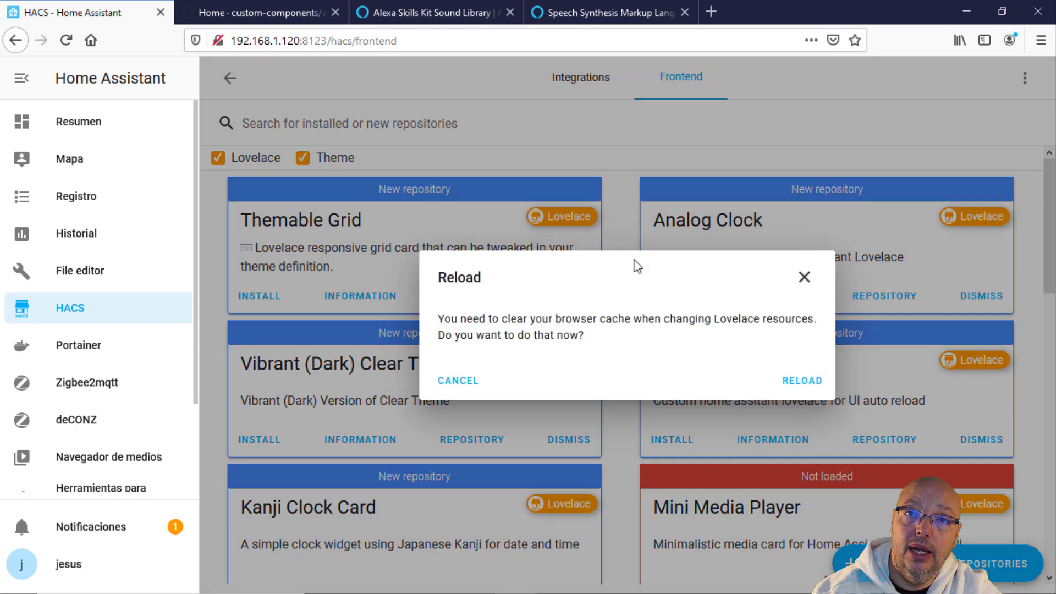
left_click(805, 381)
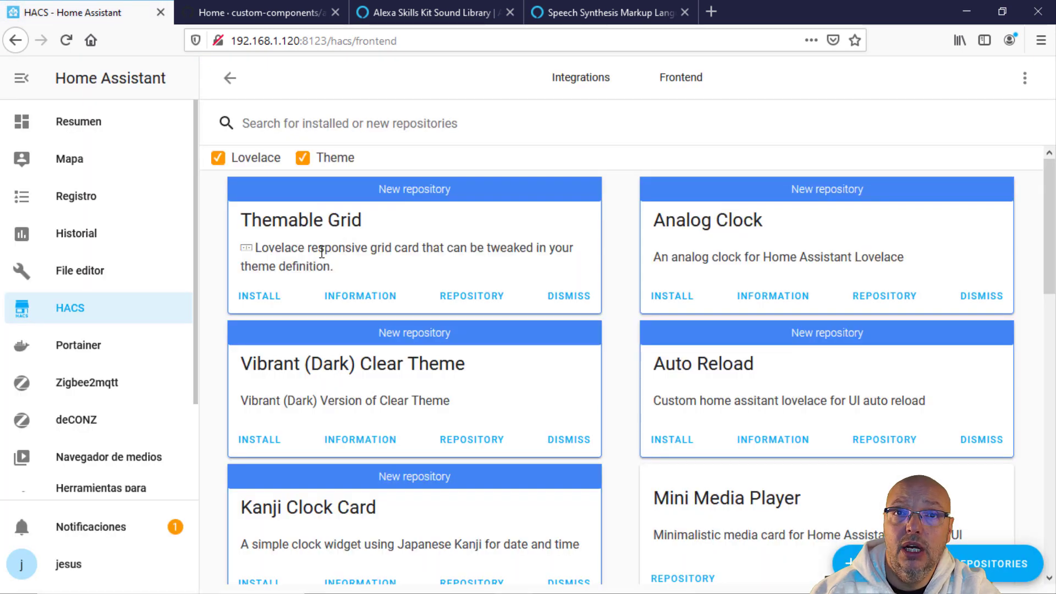
Step: Validate the Home Assistant configuration in the server controls and restart the server
scroll(90, 401, "down", 3)
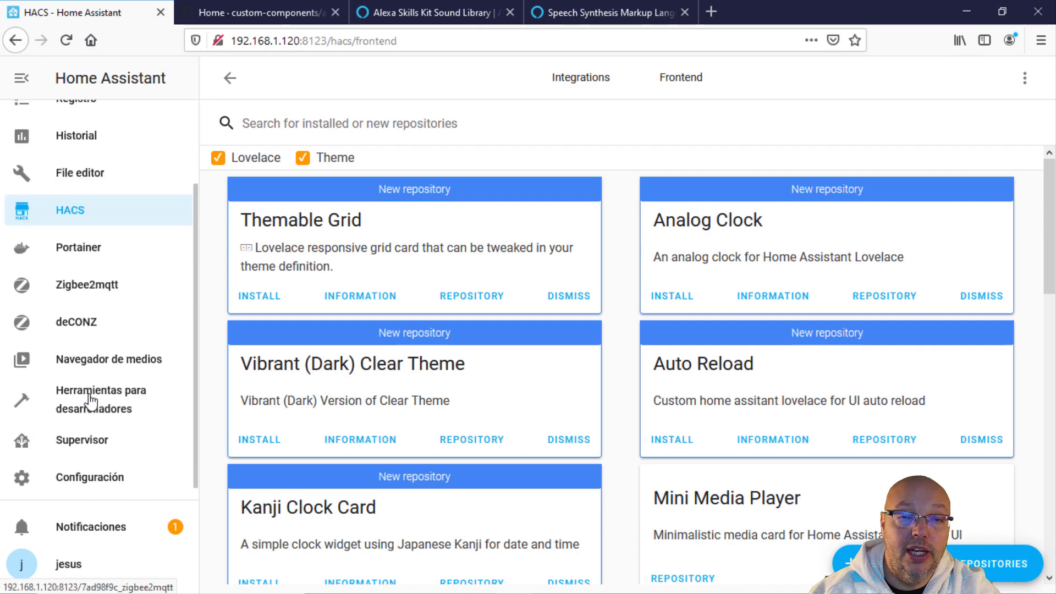
left_click(107, 473)
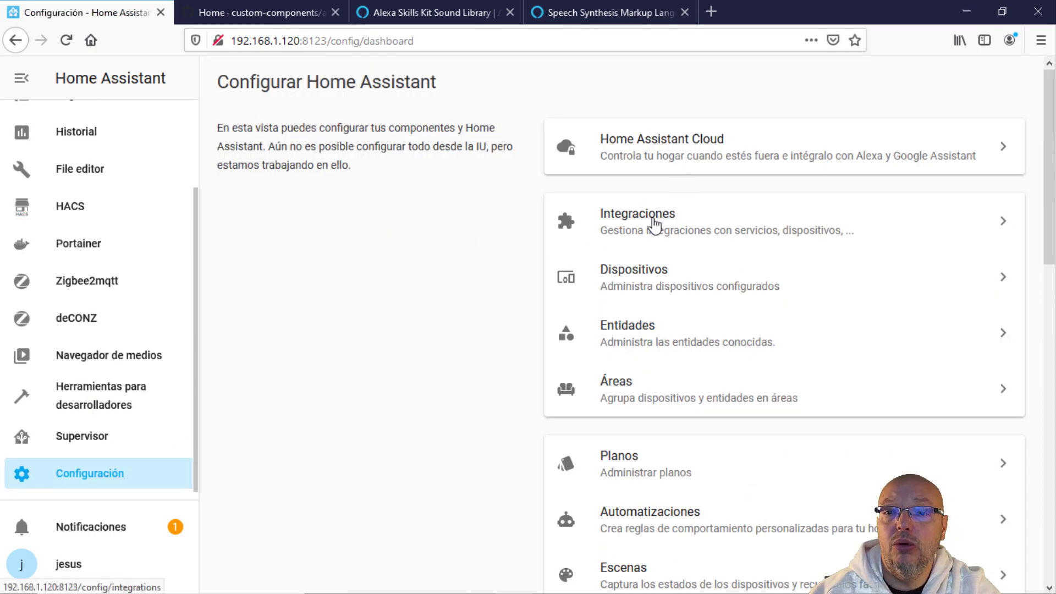
scroll(672, 354, "down", 5)
scroll(676, 385, "down", 7)
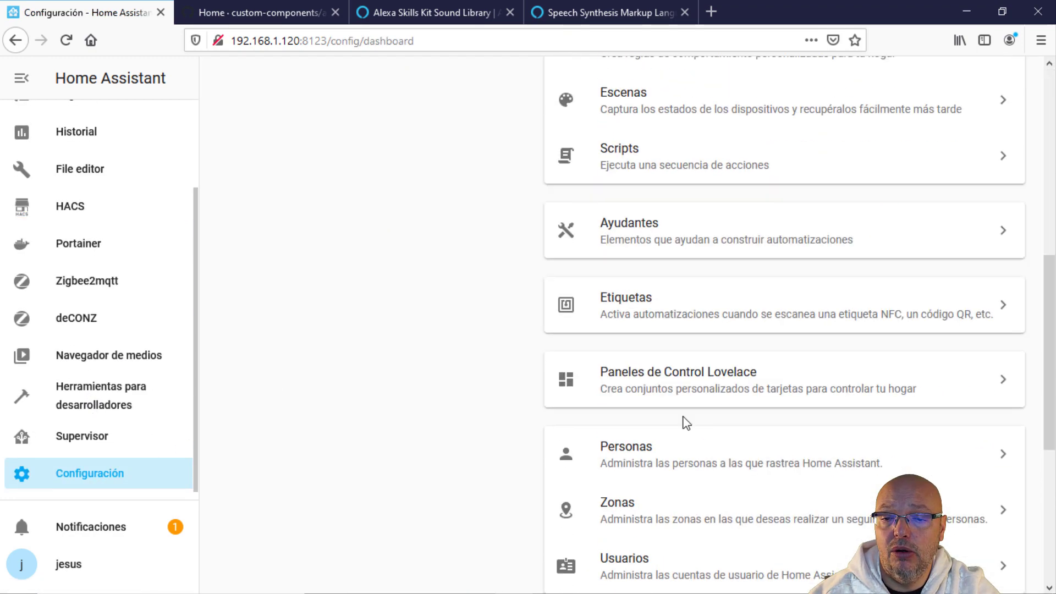
left_click(729, 317)
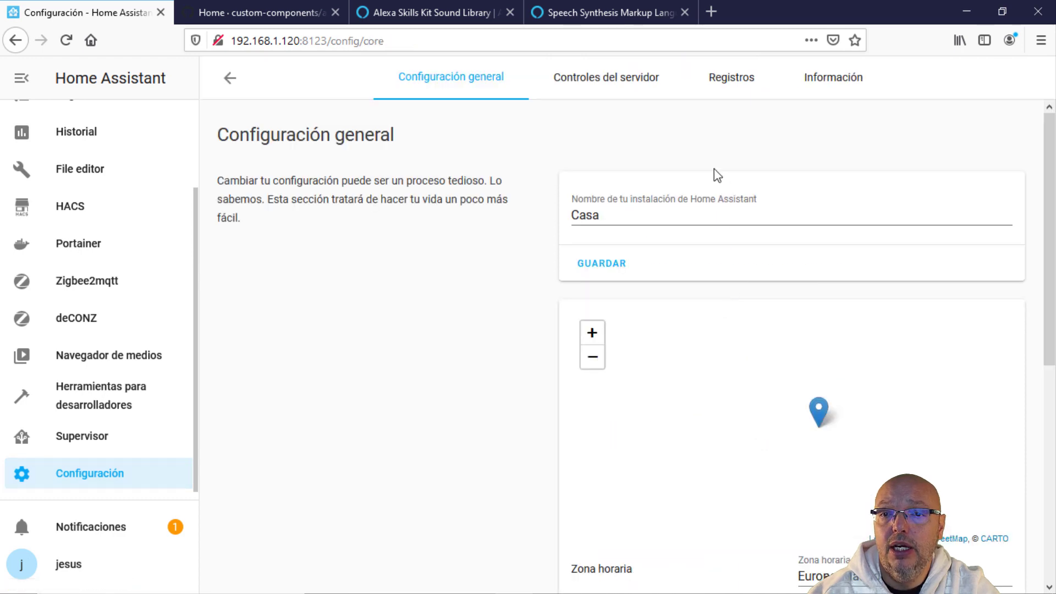
left_click(642, 92)
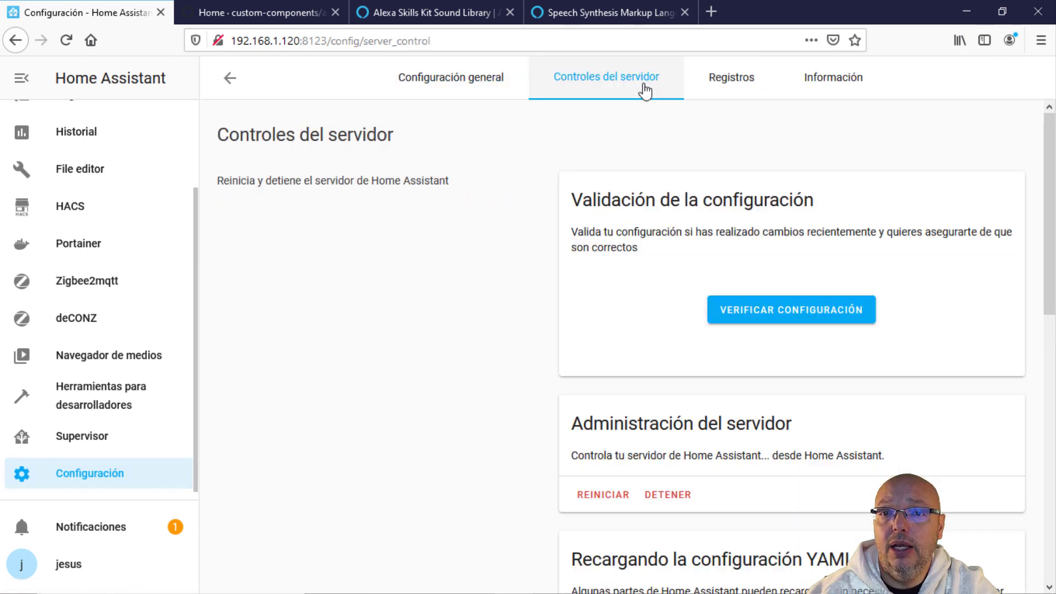
left_click(775, 311)
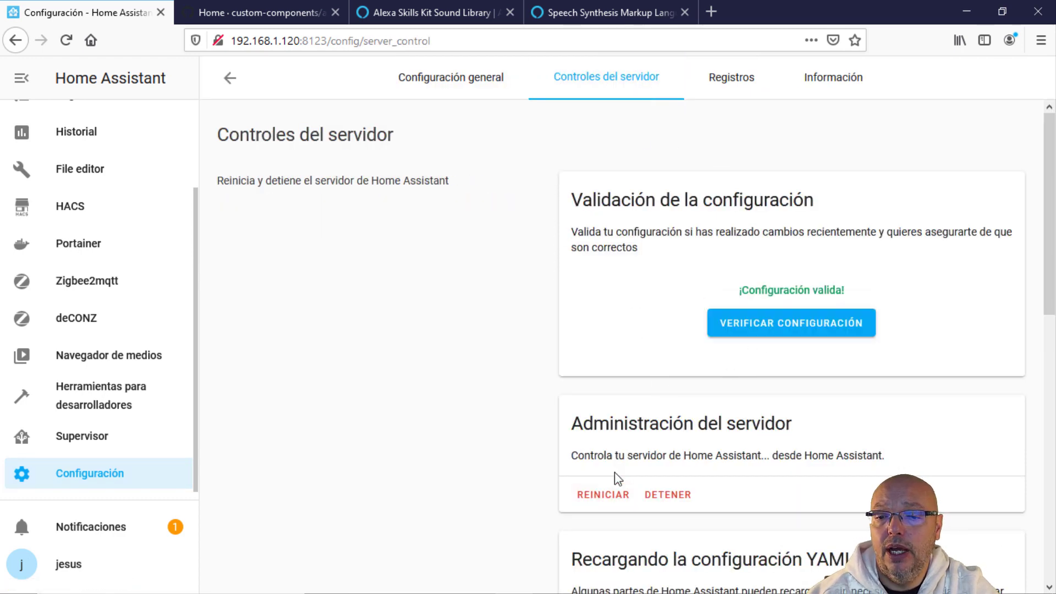
left_click(611, 496)
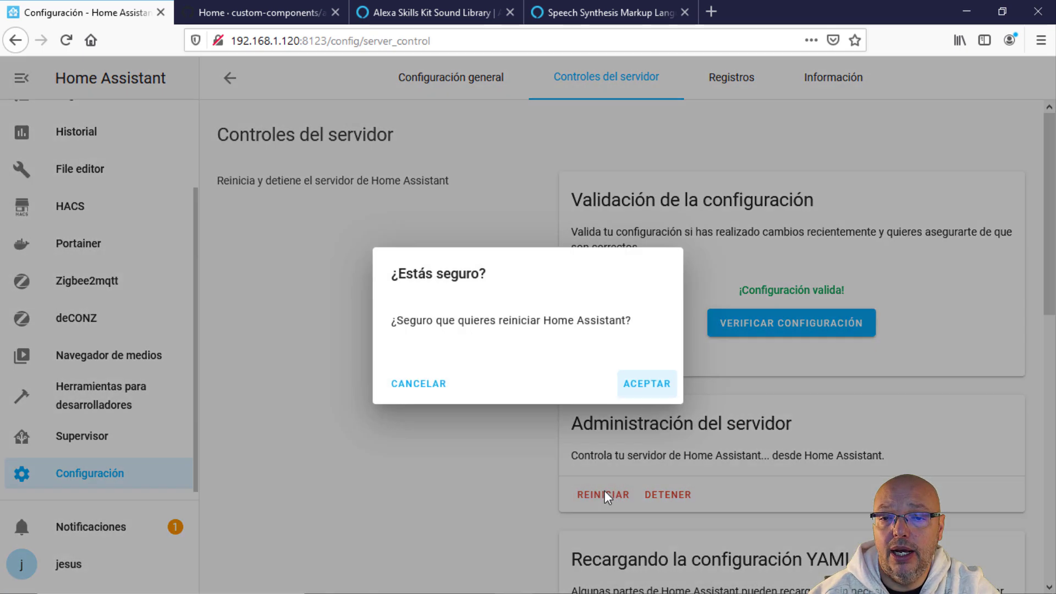
left_click(665, 385)
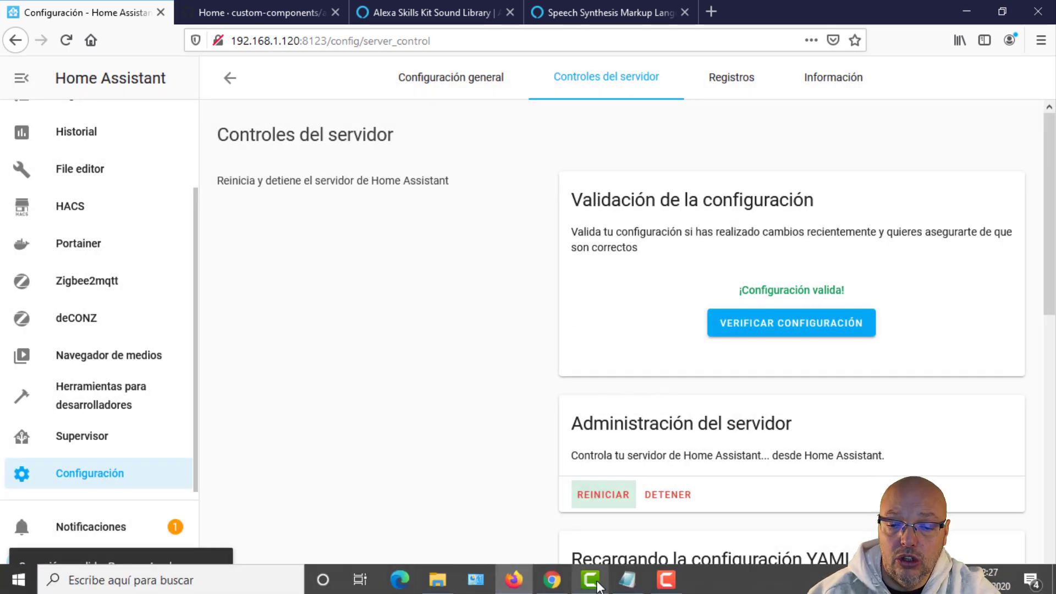
Step: Switch to Notepad and copy the custom:mini-media-player card code for media_player.echo_dot_habitacion
left_click(627, 579)
left_click(354, 253)
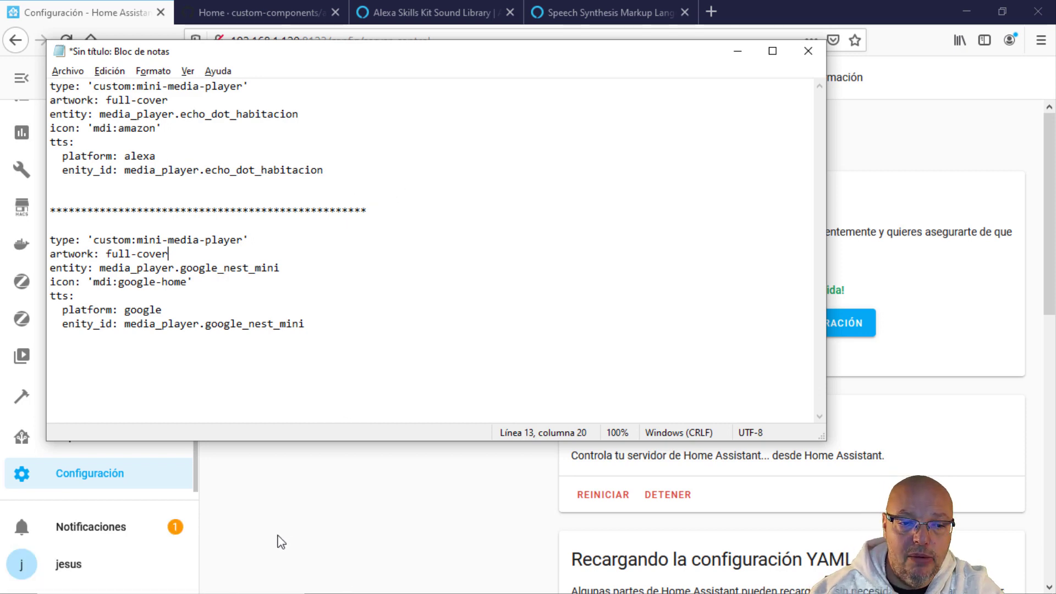
left_click_drag(48, 87, 388, 179)
key("ctrl+c")
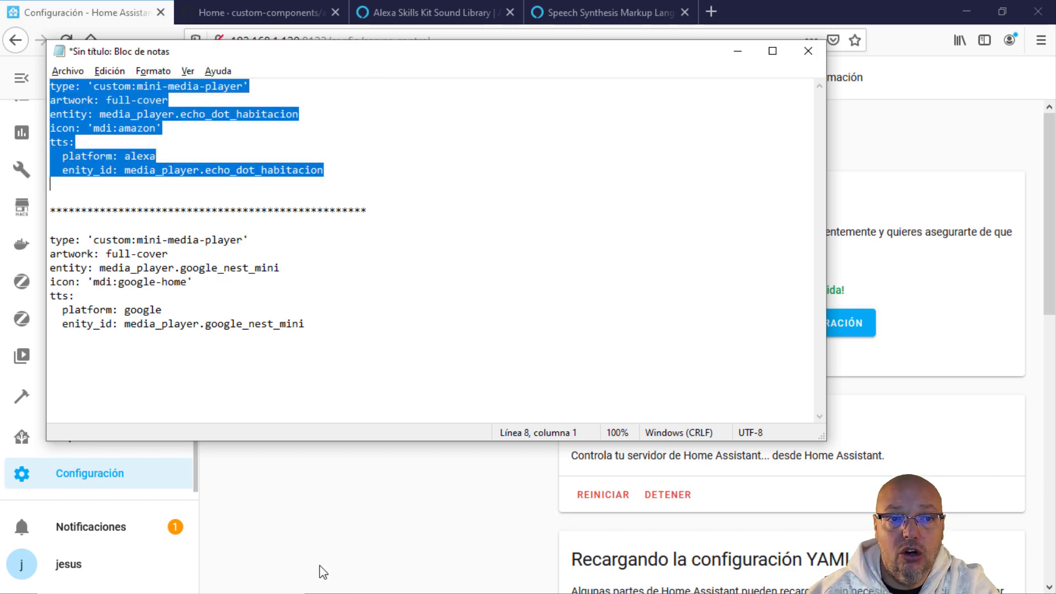
Step: Switch back to Home Assistant in Firefox and open the Resumen dashboard
left_click(315, 556)
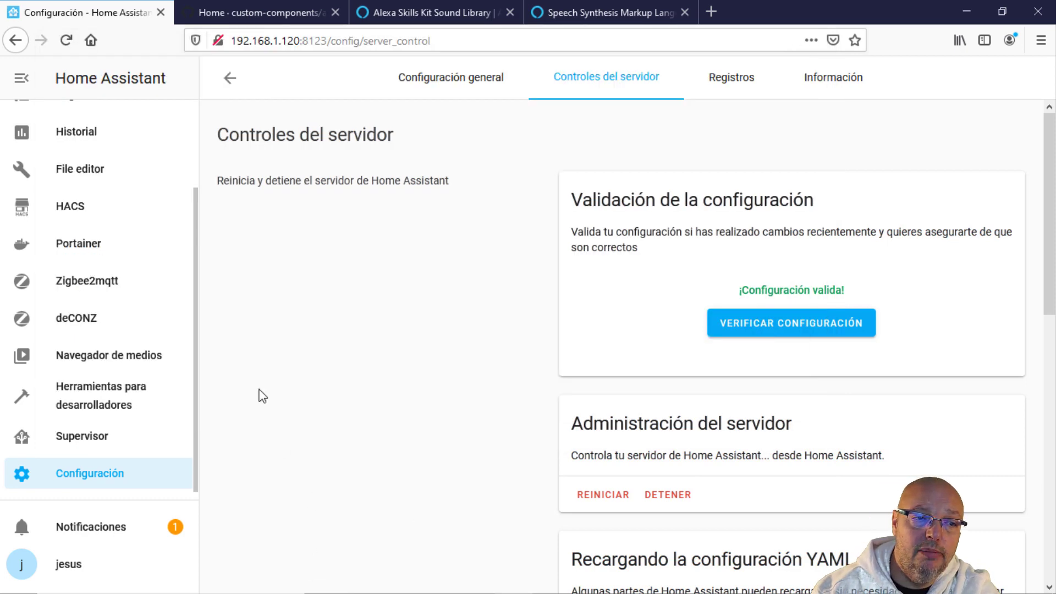
scroll(105, 148, "up", 3)
left_click(109, 121)
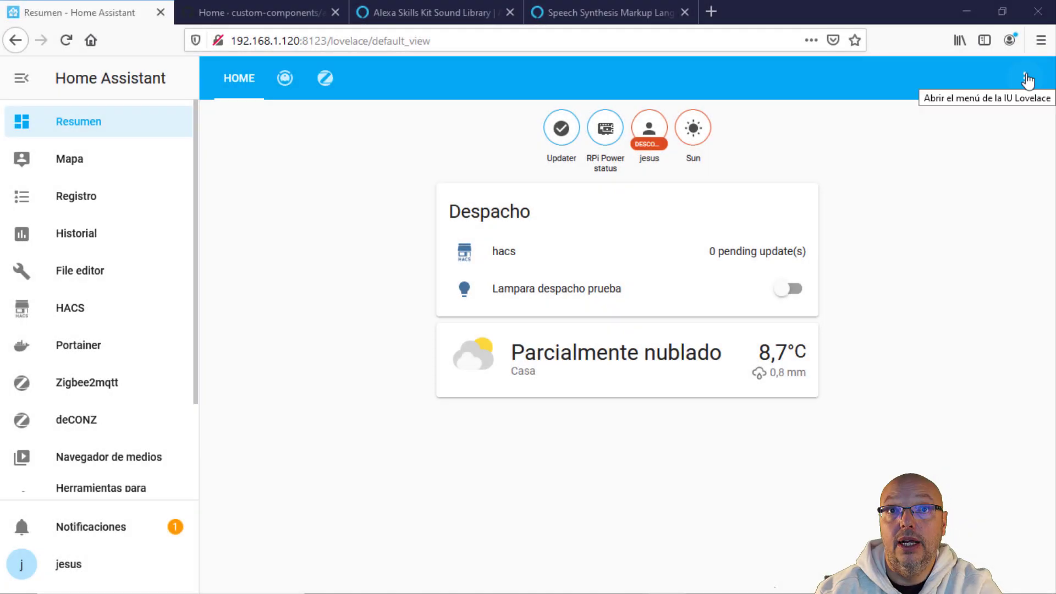
Step: Put the Resumen dashboard into edit mode and start adding a new manual card to the Home view
left_click(1027, 81)
left_click(956, 132)
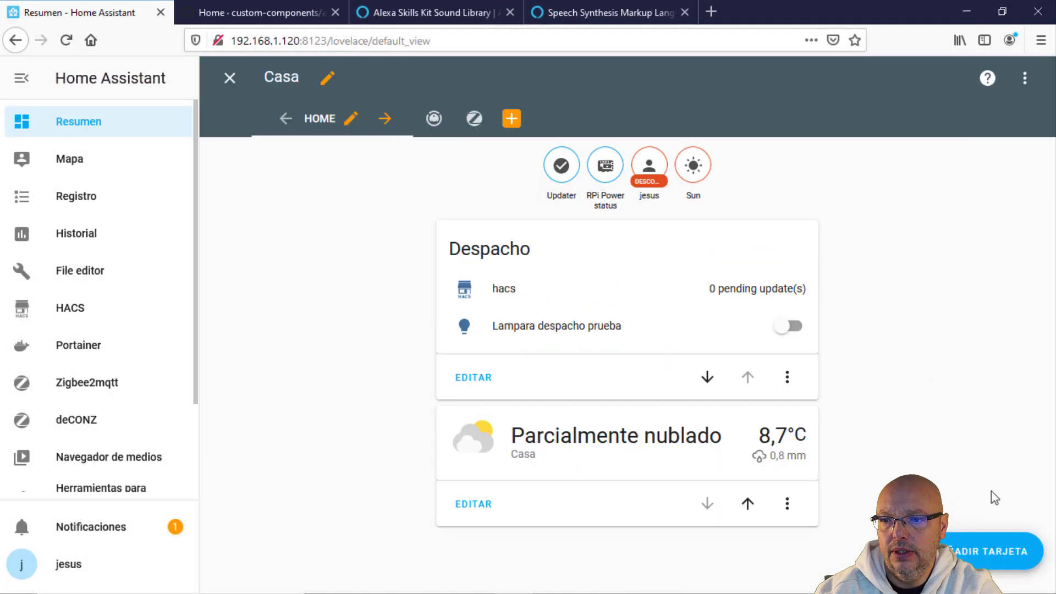
left_click(1034, 551)
scroll(573, 337, "down", 5)
scroll(578, 338, "down", 10)
left_click(519, 472)
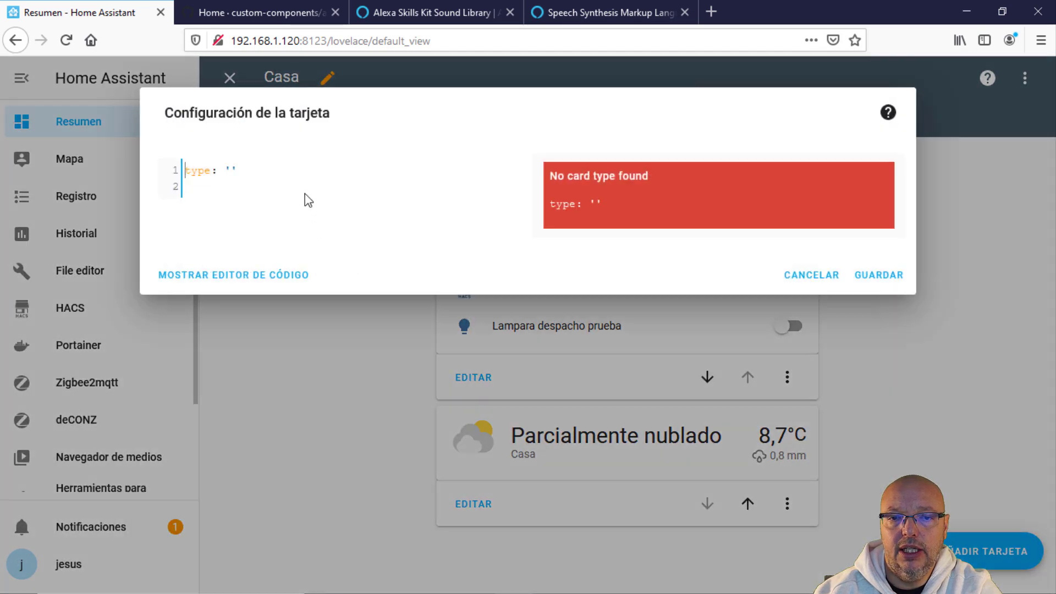
Step: Replace the default card code with the copied custom:mini-media-player configuration, remove the trailing blank lines and save the card
left_click_drag(313, 170, 48, 176)
key("ctrl+v")
left_click(220, 299)
key("BackSpace")
key("BackSpace")
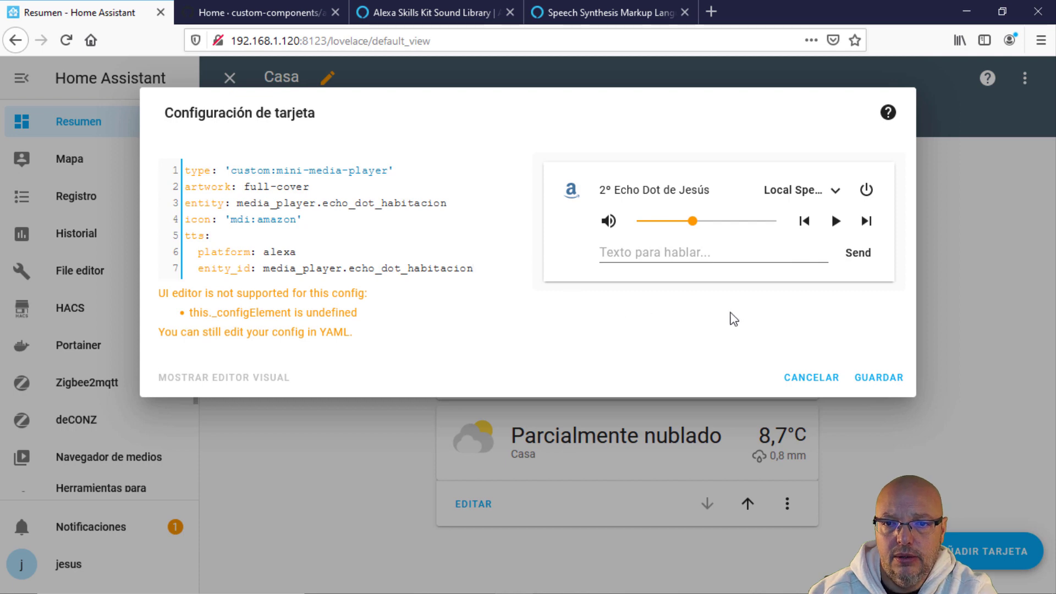
left_click(878, 379)
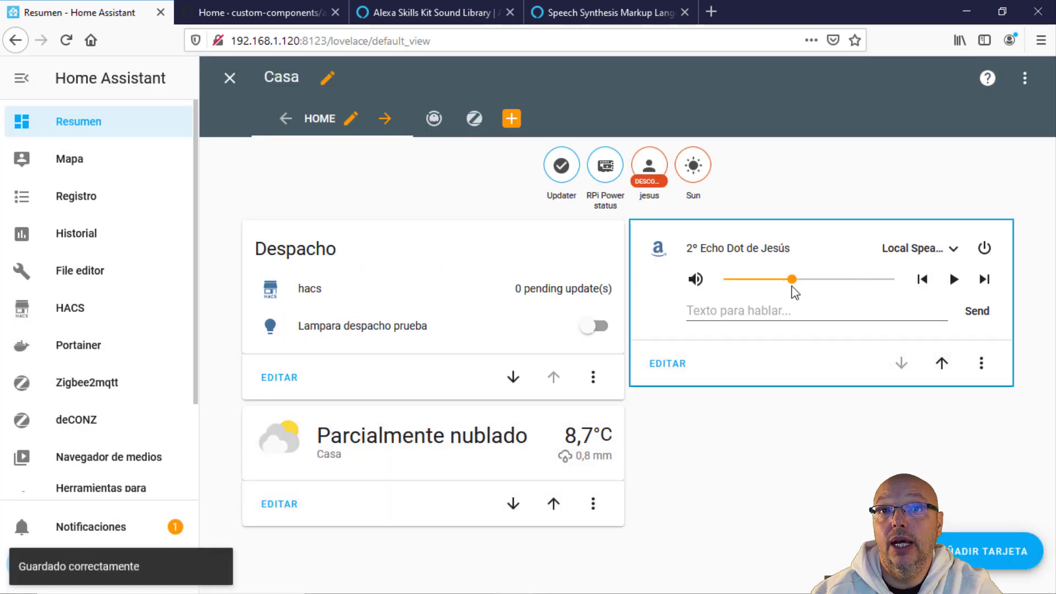
Step: Send the spoken message "bienvenidos a mi canal, bienvenidos a tecnosanvaras" to the Echo from the new media player card
left_click(753, 313)
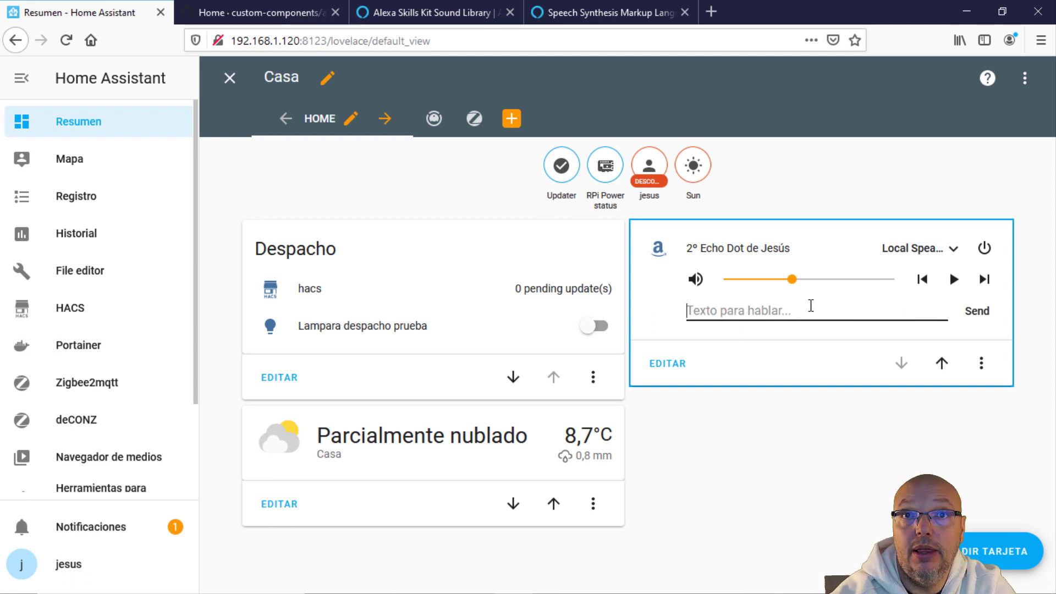
type("bienven")
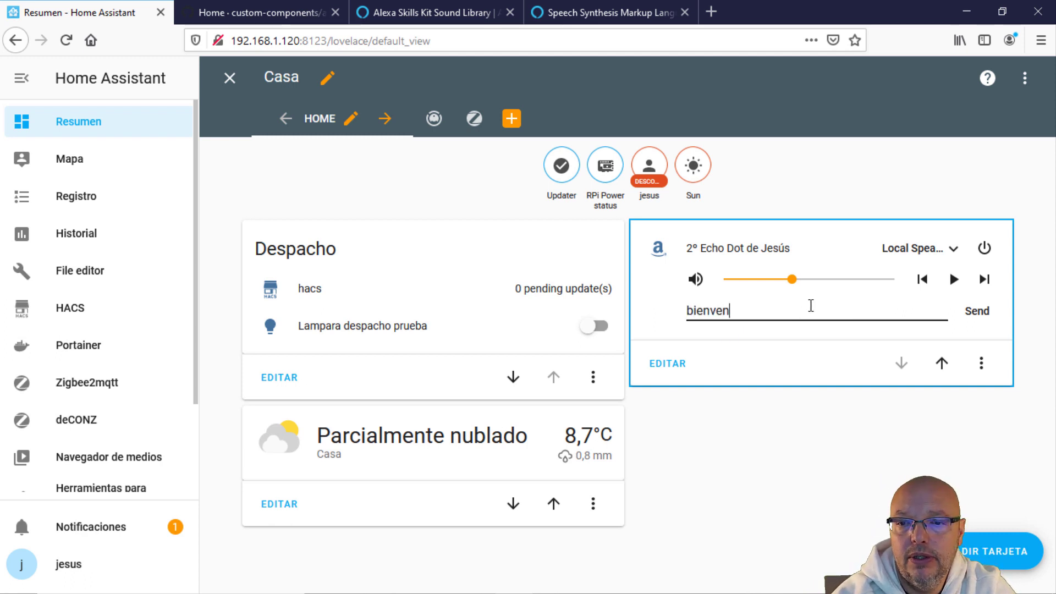
type("idos a mi ")
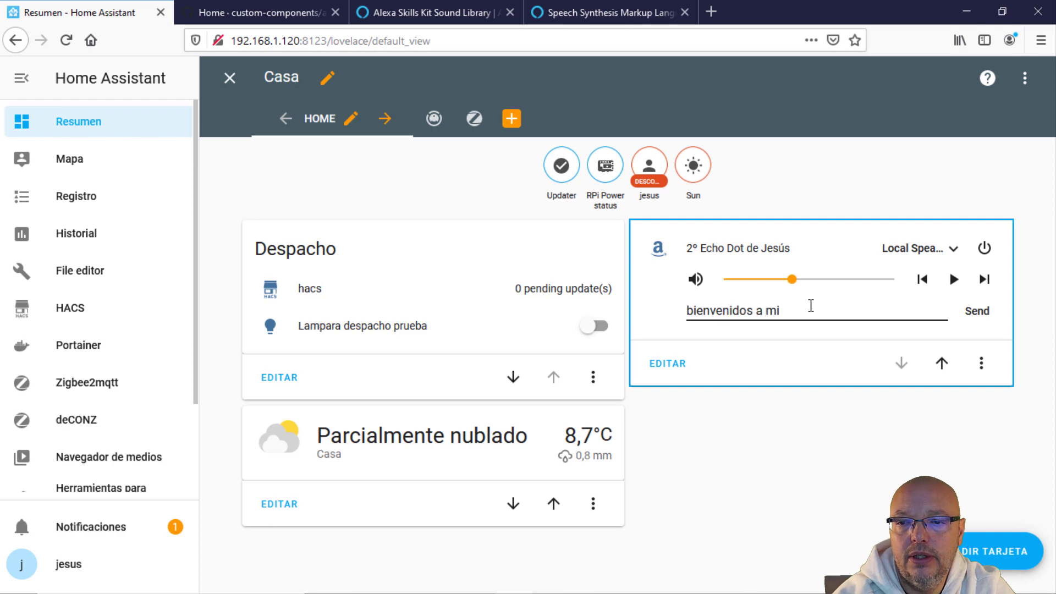
type("canal, bi")
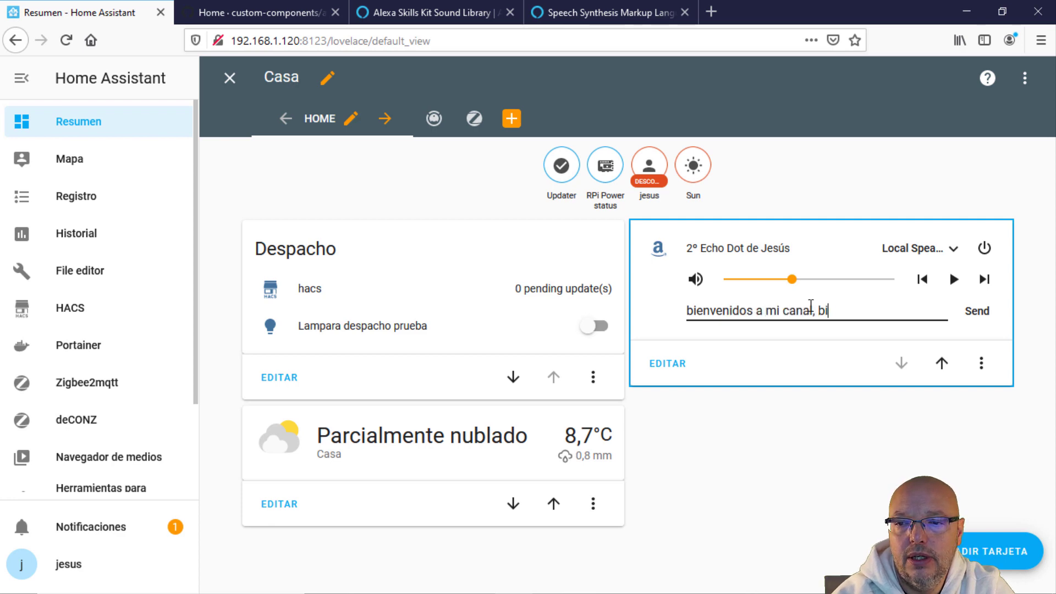
type("envenidos a ")
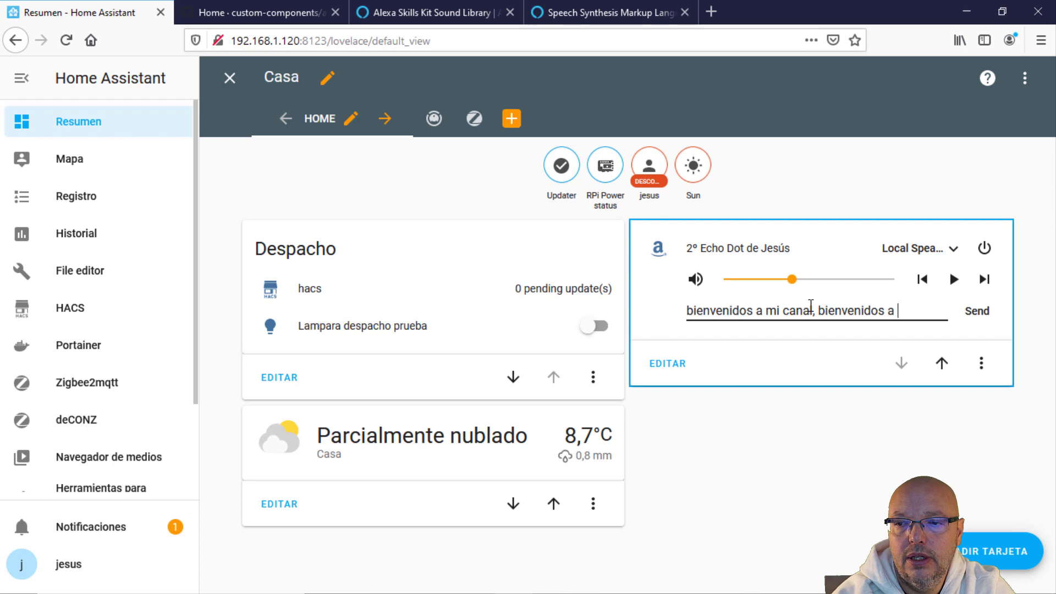
type("tecnosanvaras")
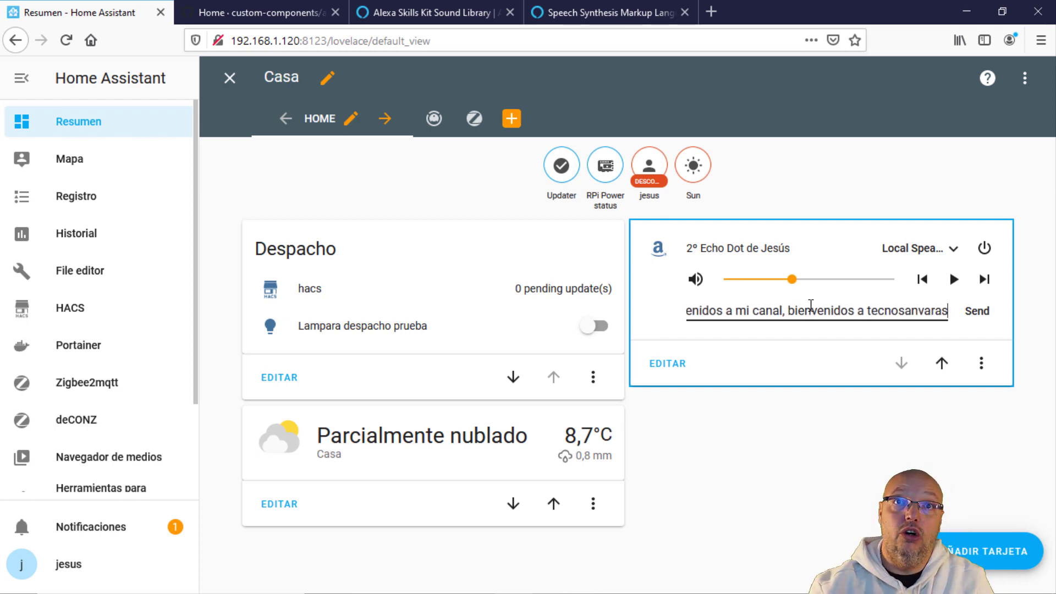
left_click(976, 313)
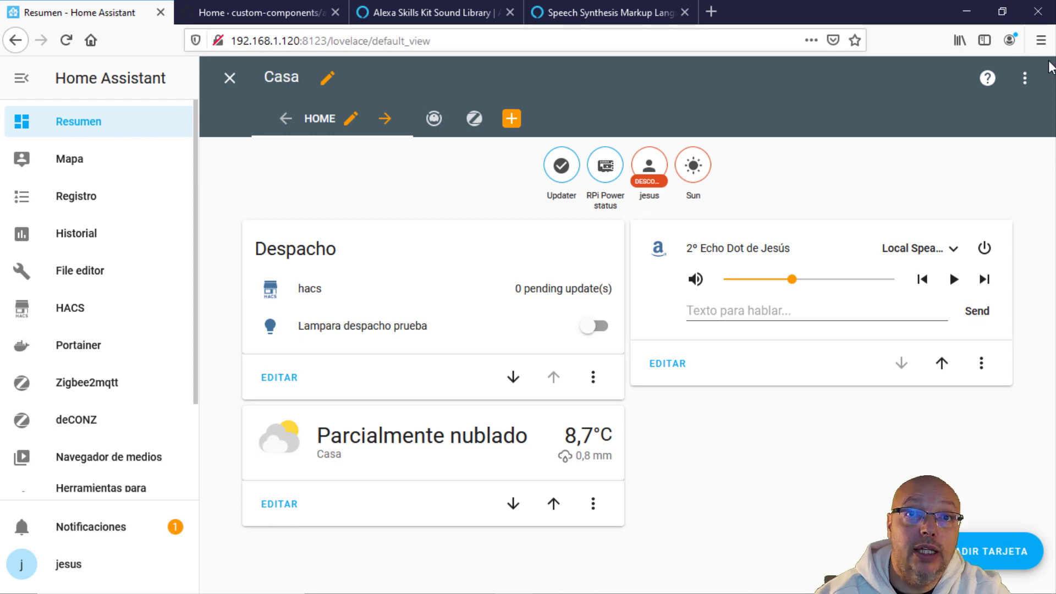
Step: Switch to Notepad to view the Echo and Google Nest Mini card codes, and return to the Home Assistant dashboard
left_click(630, 579)
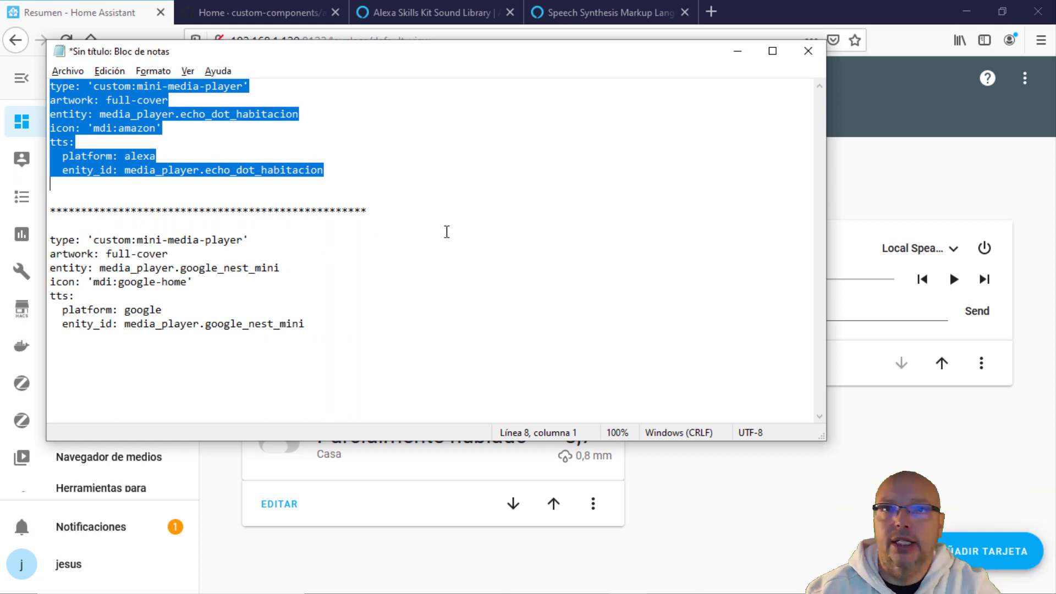
left_click(736, 53)
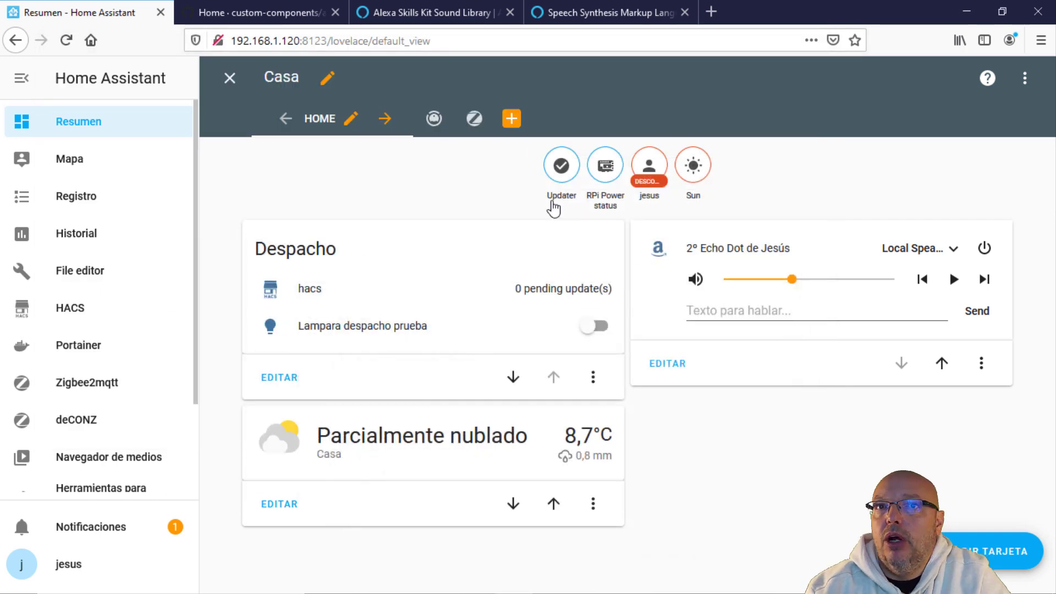